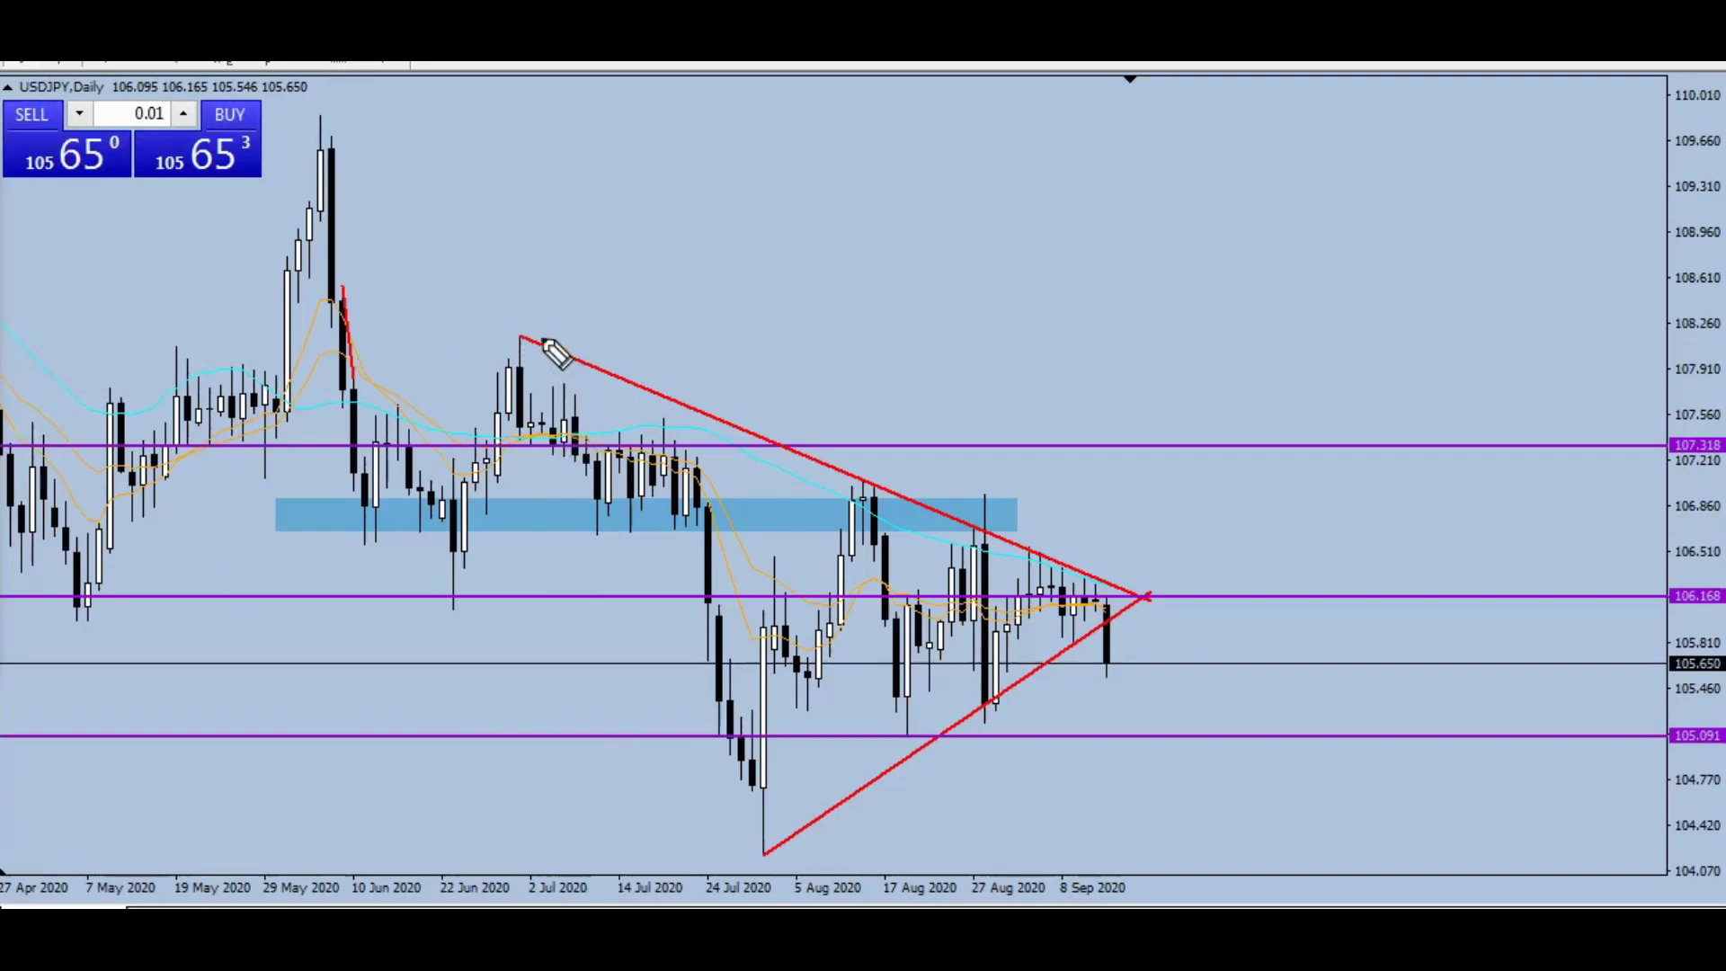
Step: Trace the upper red trendline with a thick yellow stroke and read the swing high's date and price
left_click_drag(518, 325, 1169, 602)
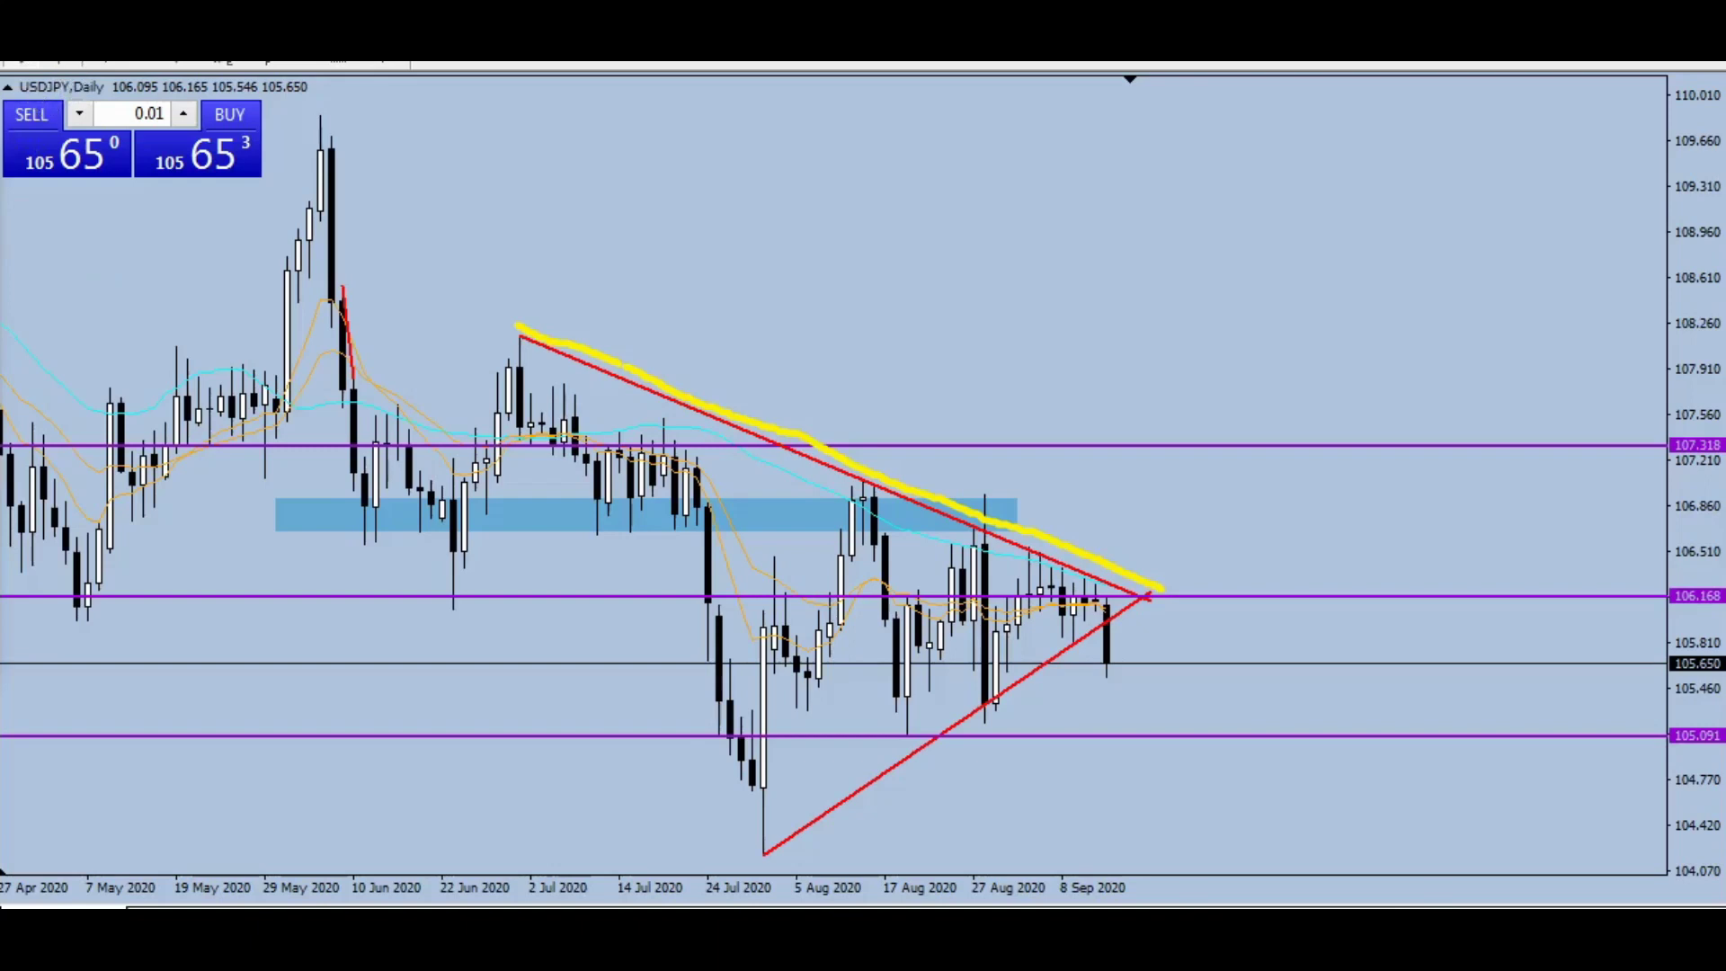
left_click(65, 61)
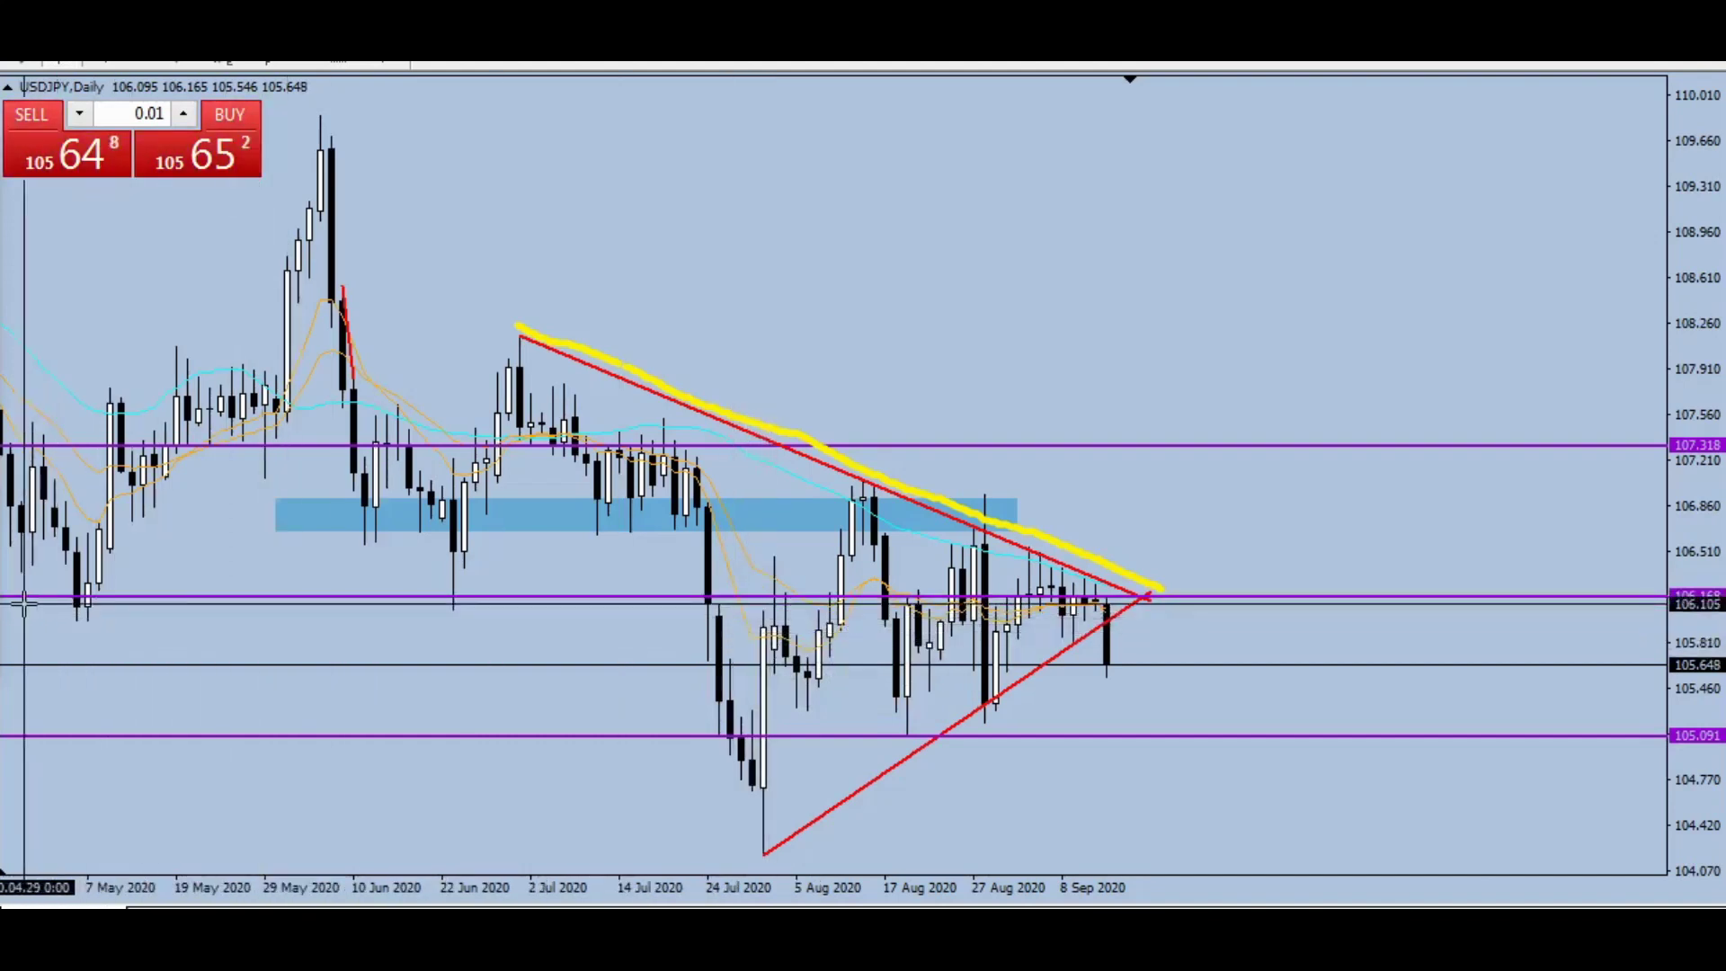
left_click(773, 348)
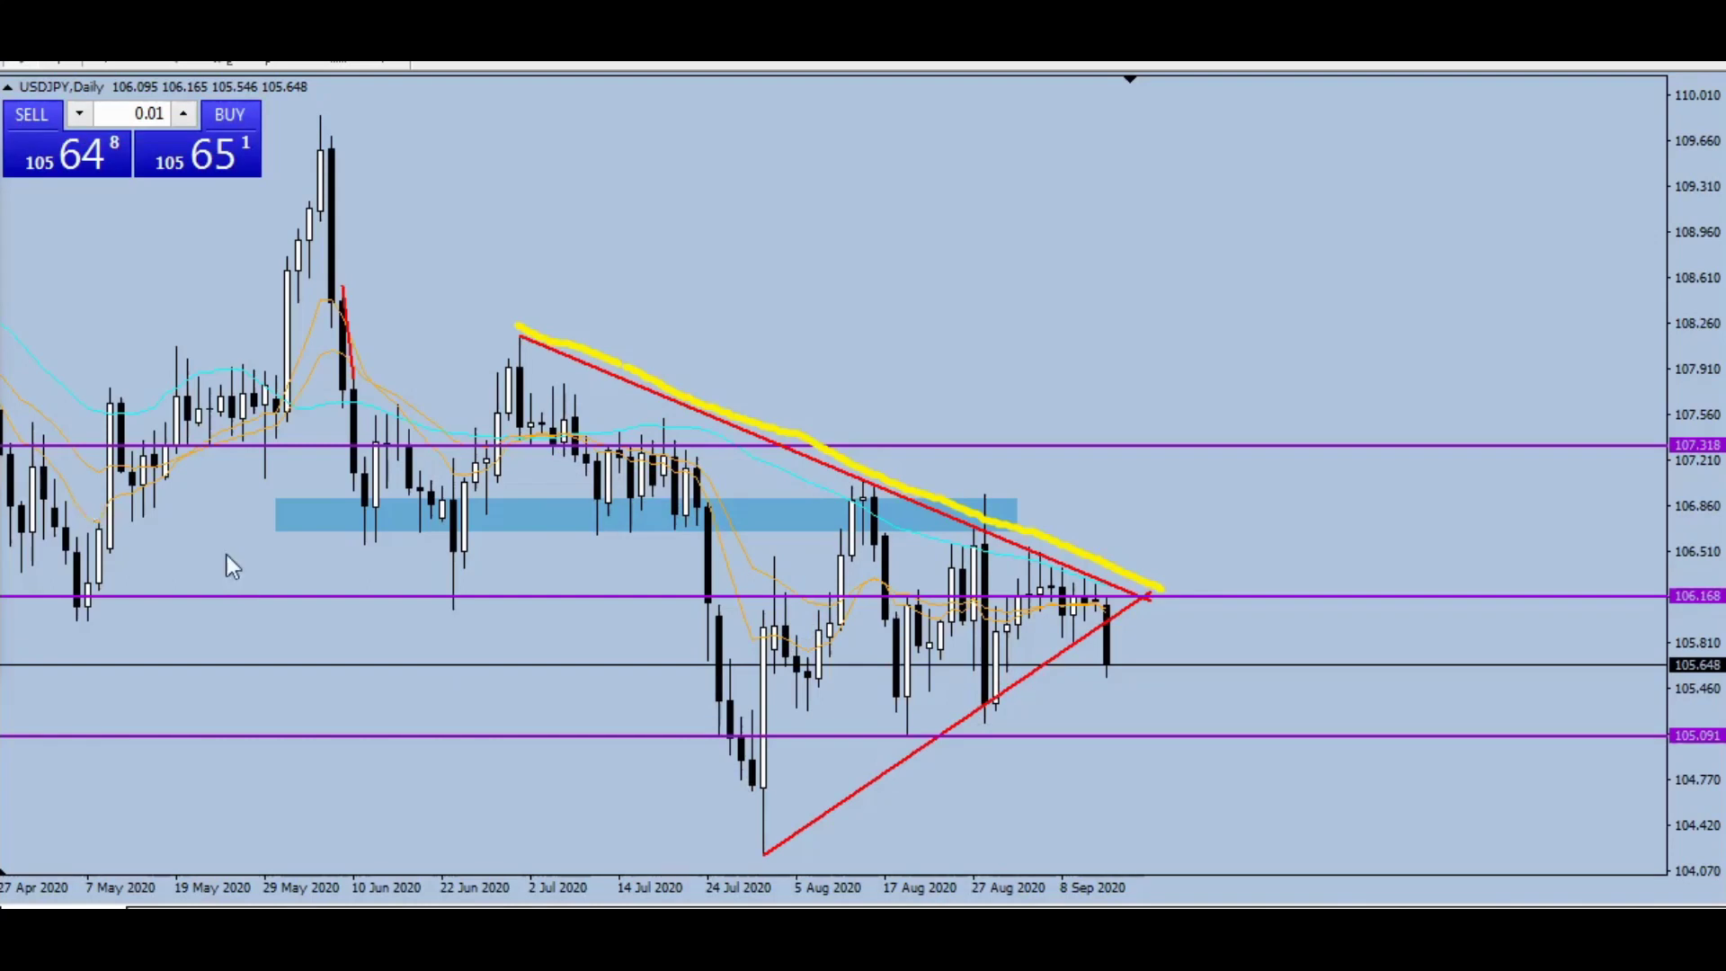
left_click(13, 244)
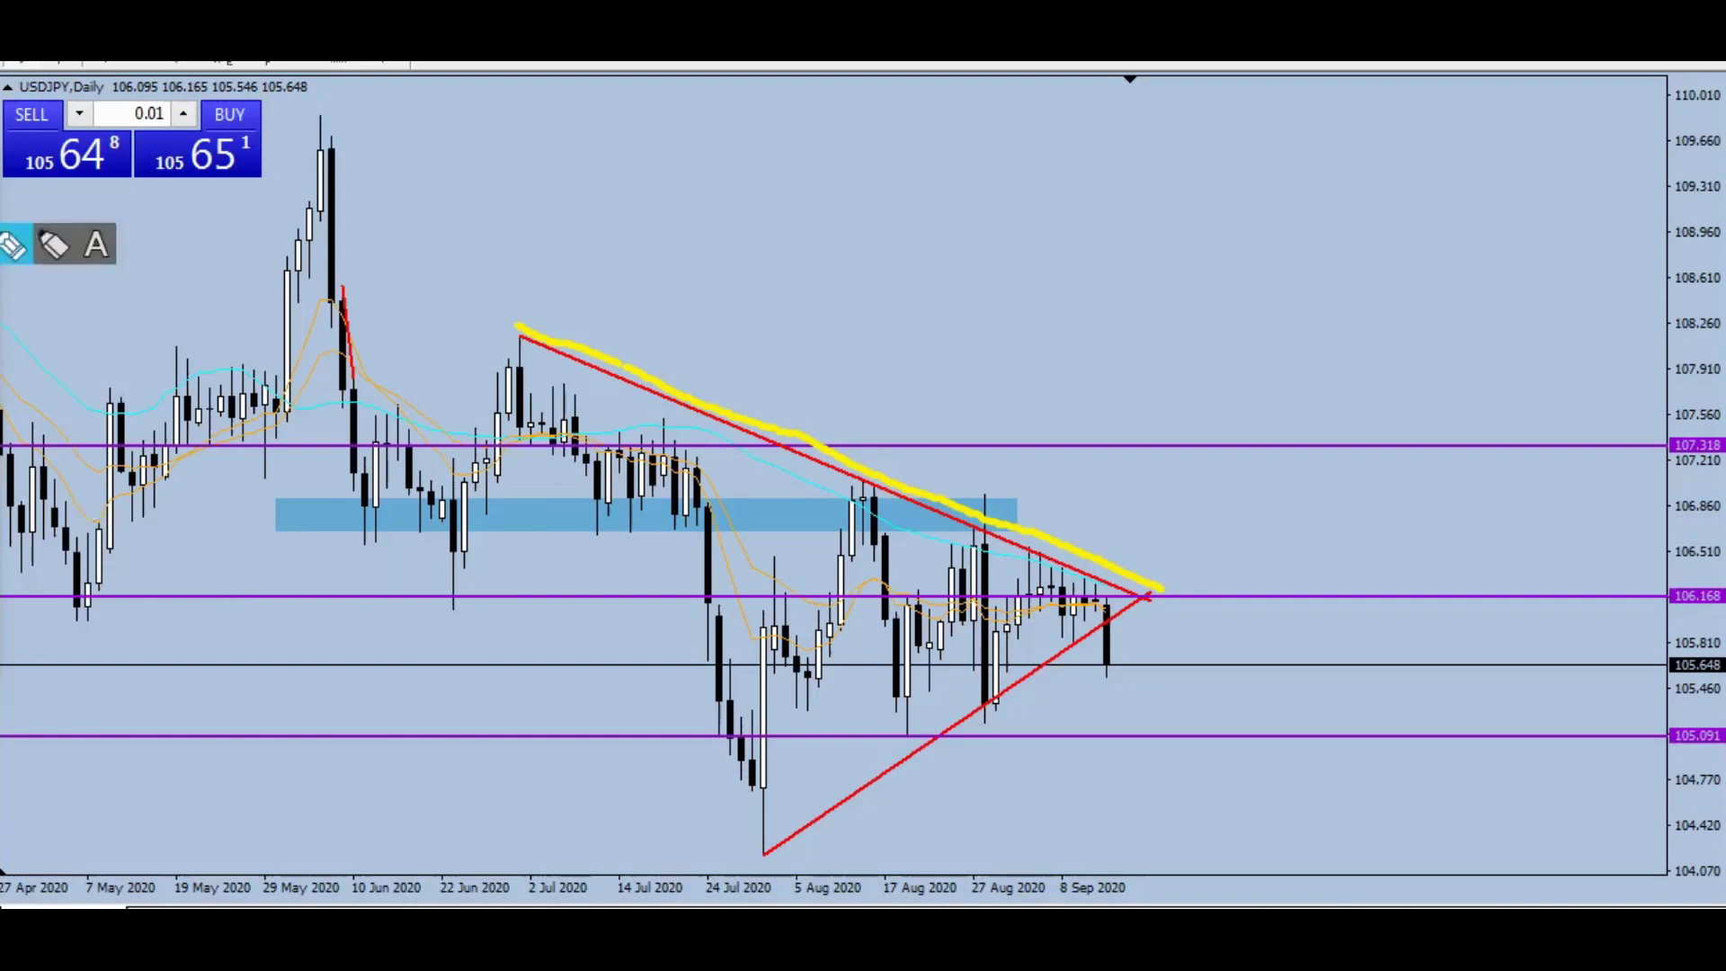
mouse_move(765, 852)
left_mouse_down()
mouse_move(969, 740)
mouse_move(1145, 601)
mouse_move(1123, 626)
left_mouse_up()
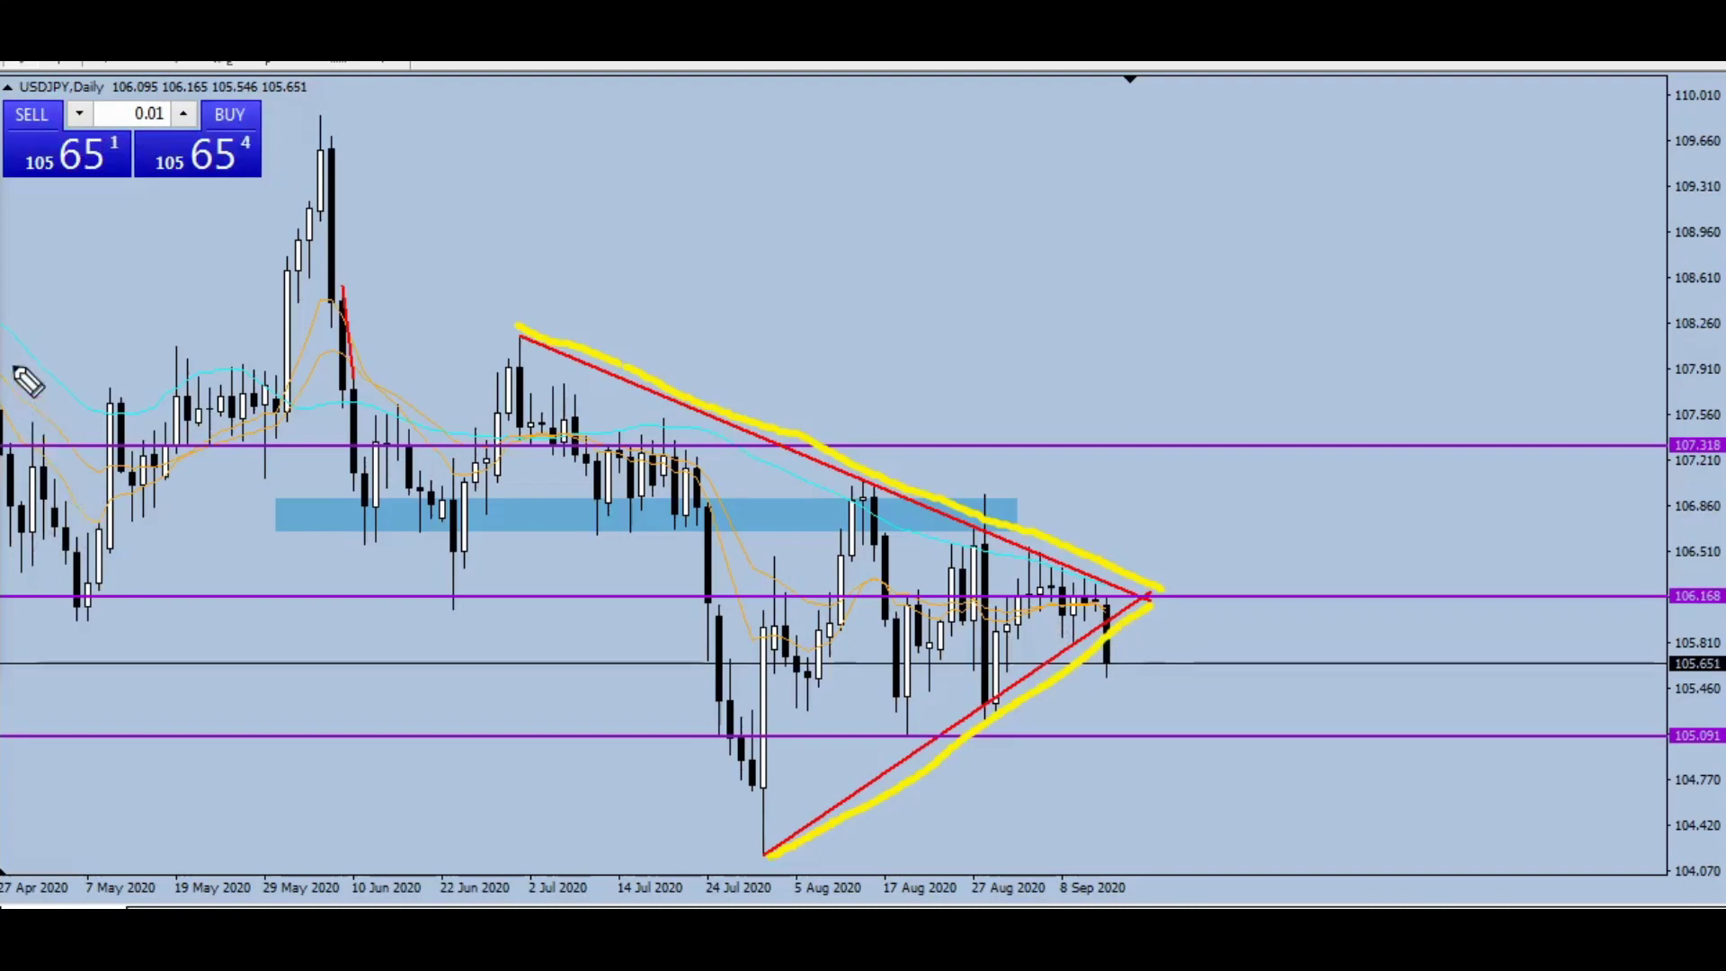
mouse_move(22, 296)
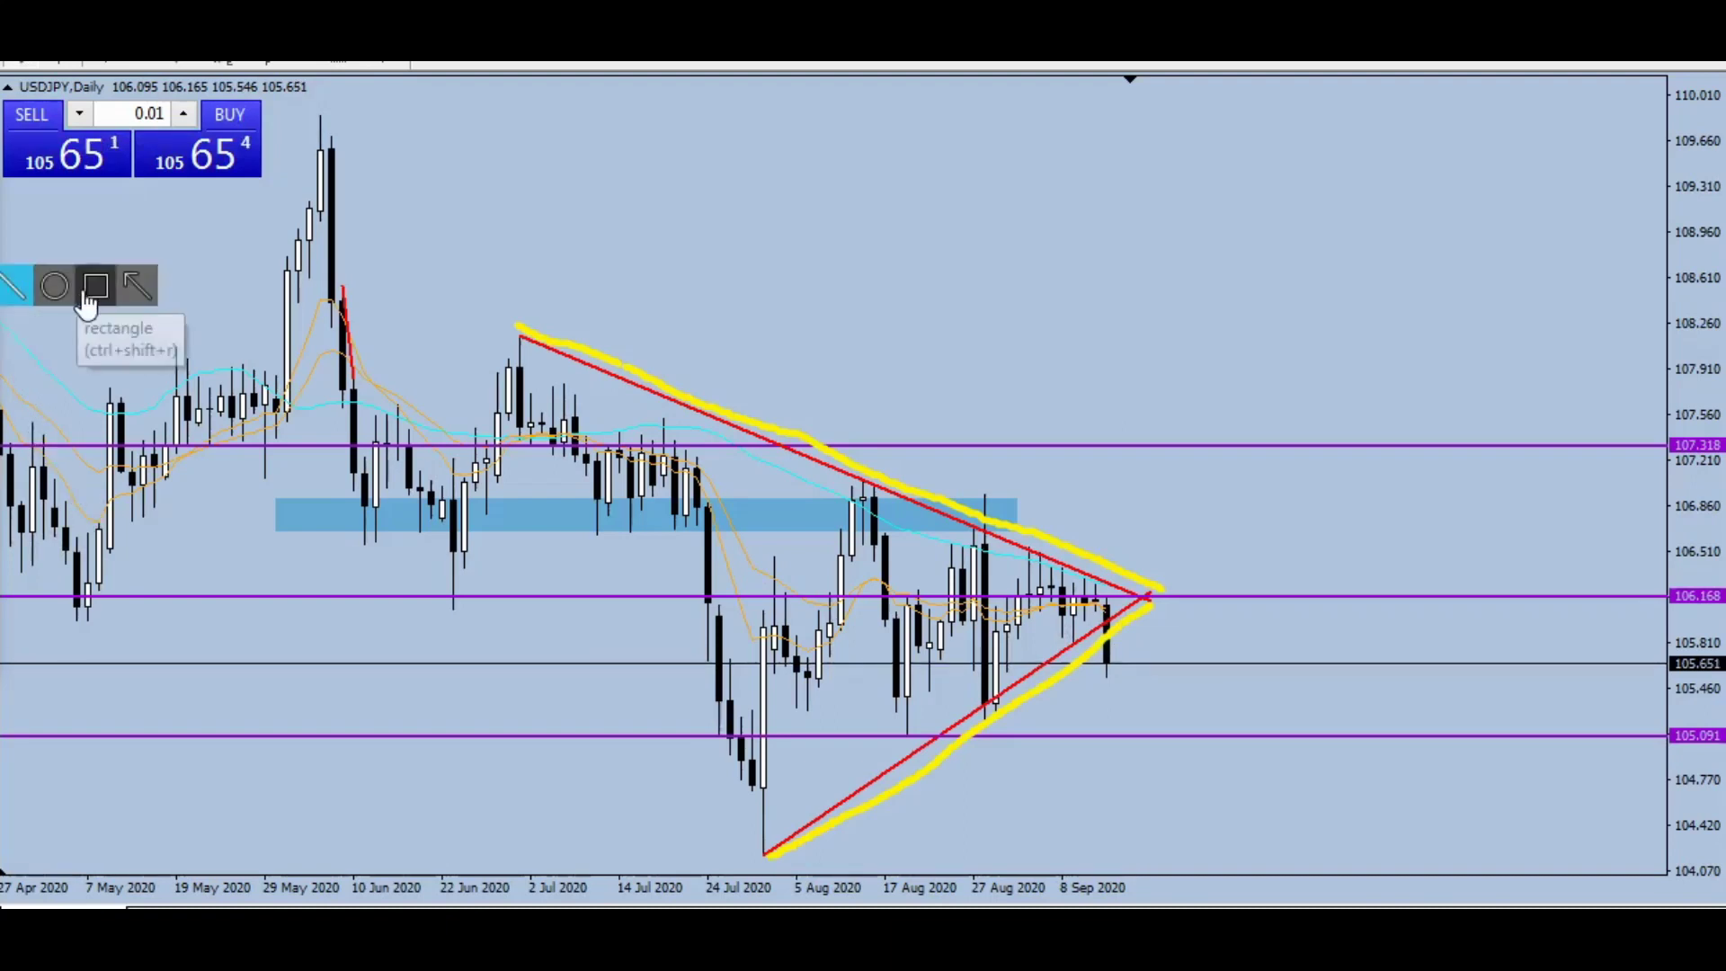
left_click_drag(999, 564, 1101, 638)
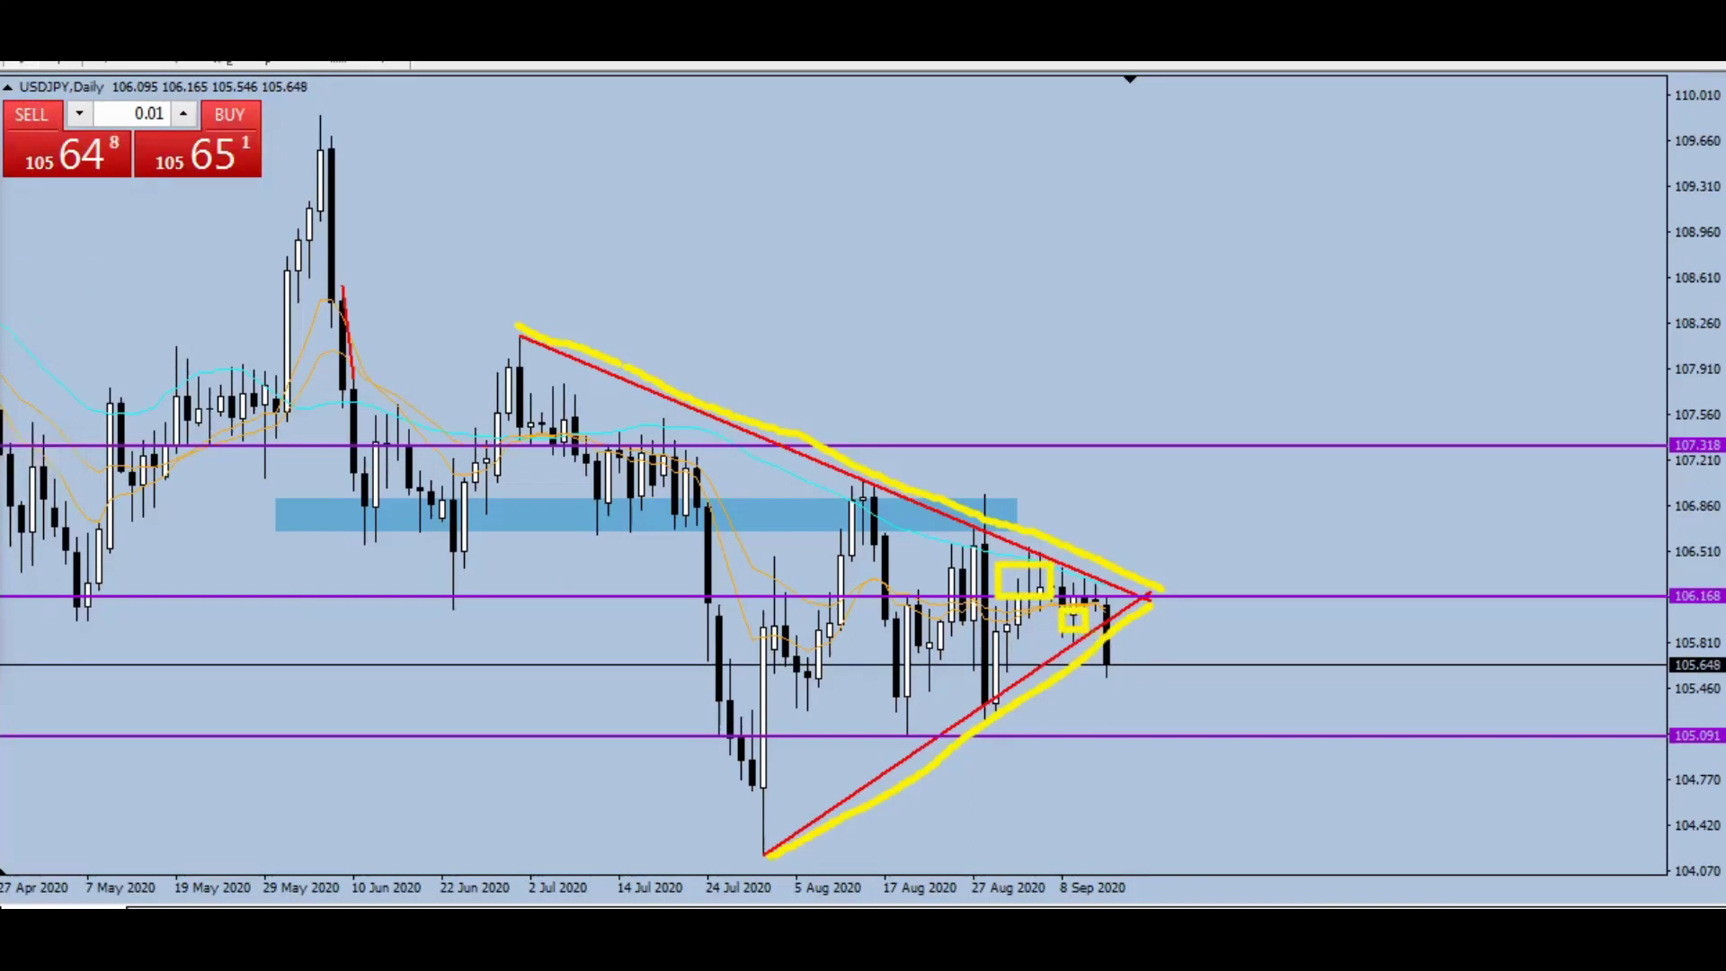
key("ctrl+z")
key("ctrl+z")
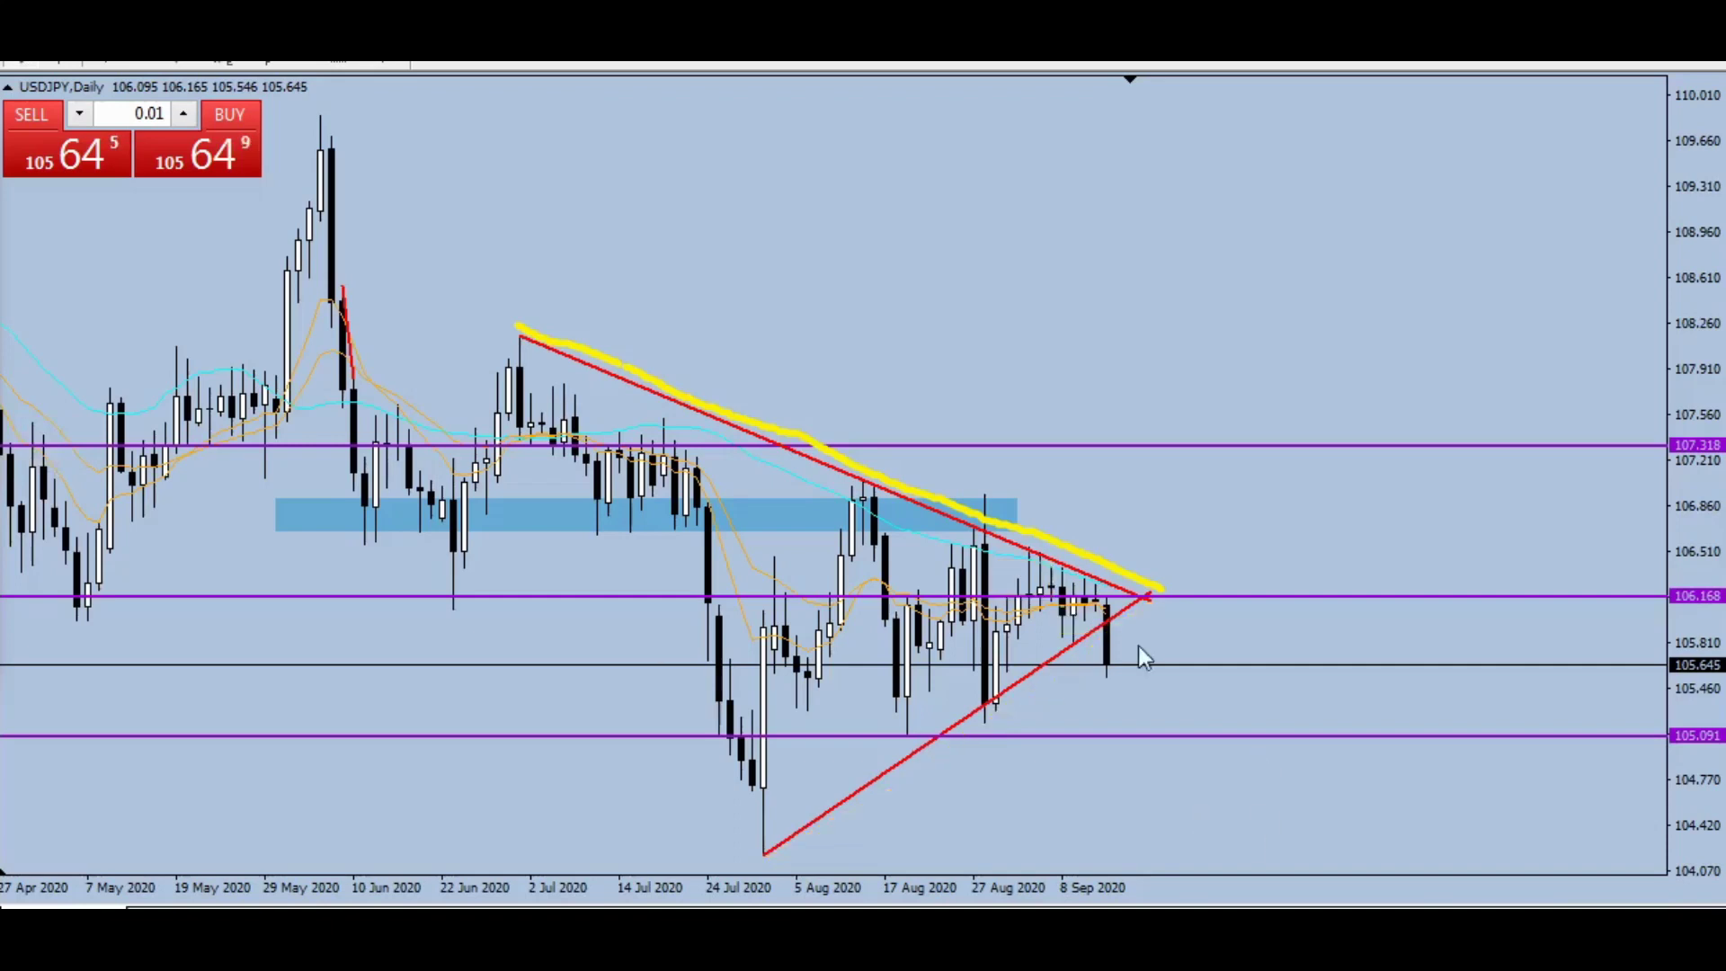
Step: Undo the trial yellow box around the apex candles and trace the rising lower trendline in yellow
left_click_drag(1096, 623, 1114, 629)
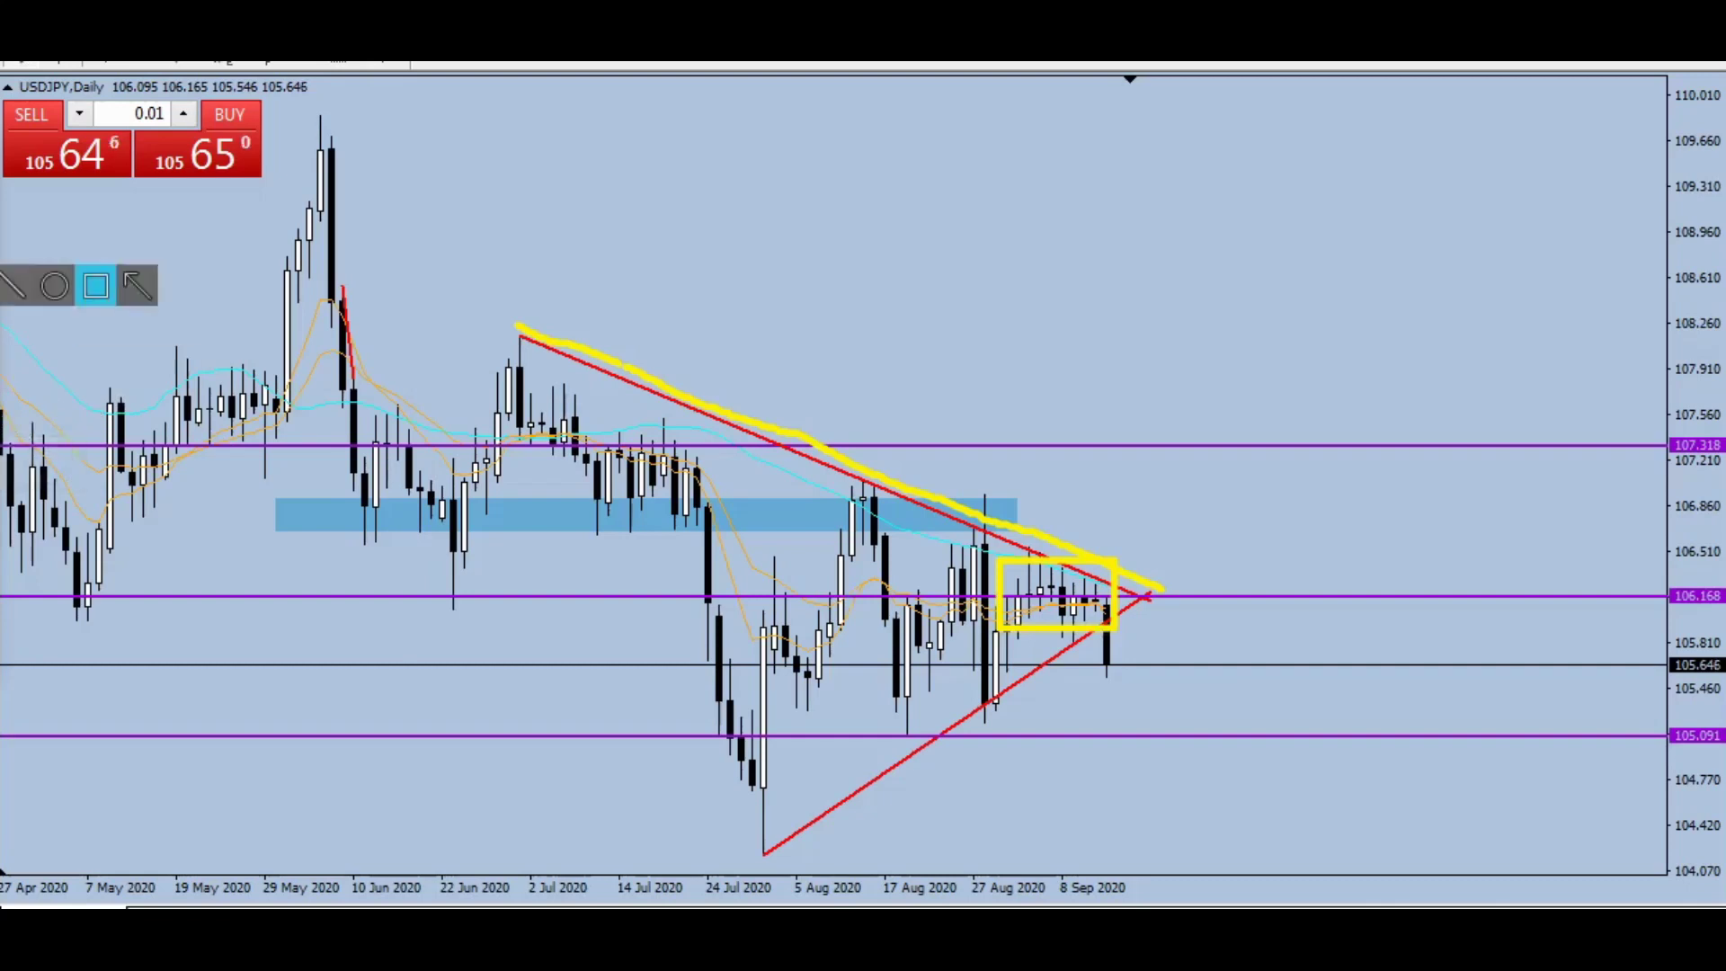
left_click(97, 285)
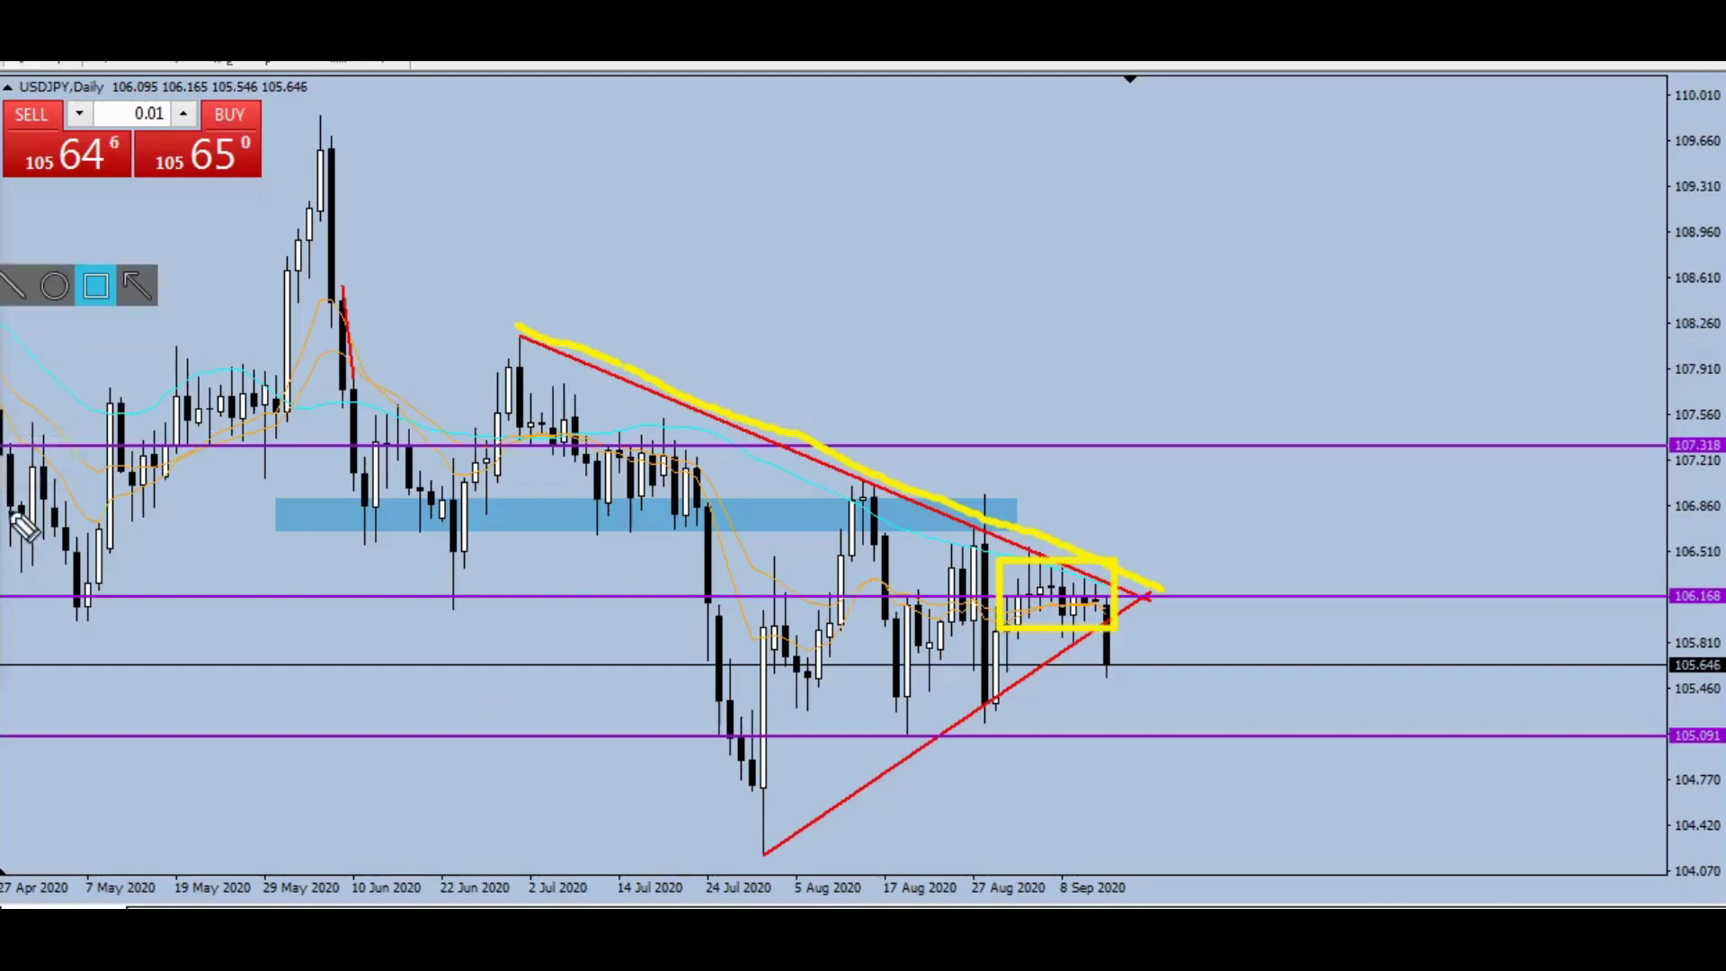
key("ctrl+z")
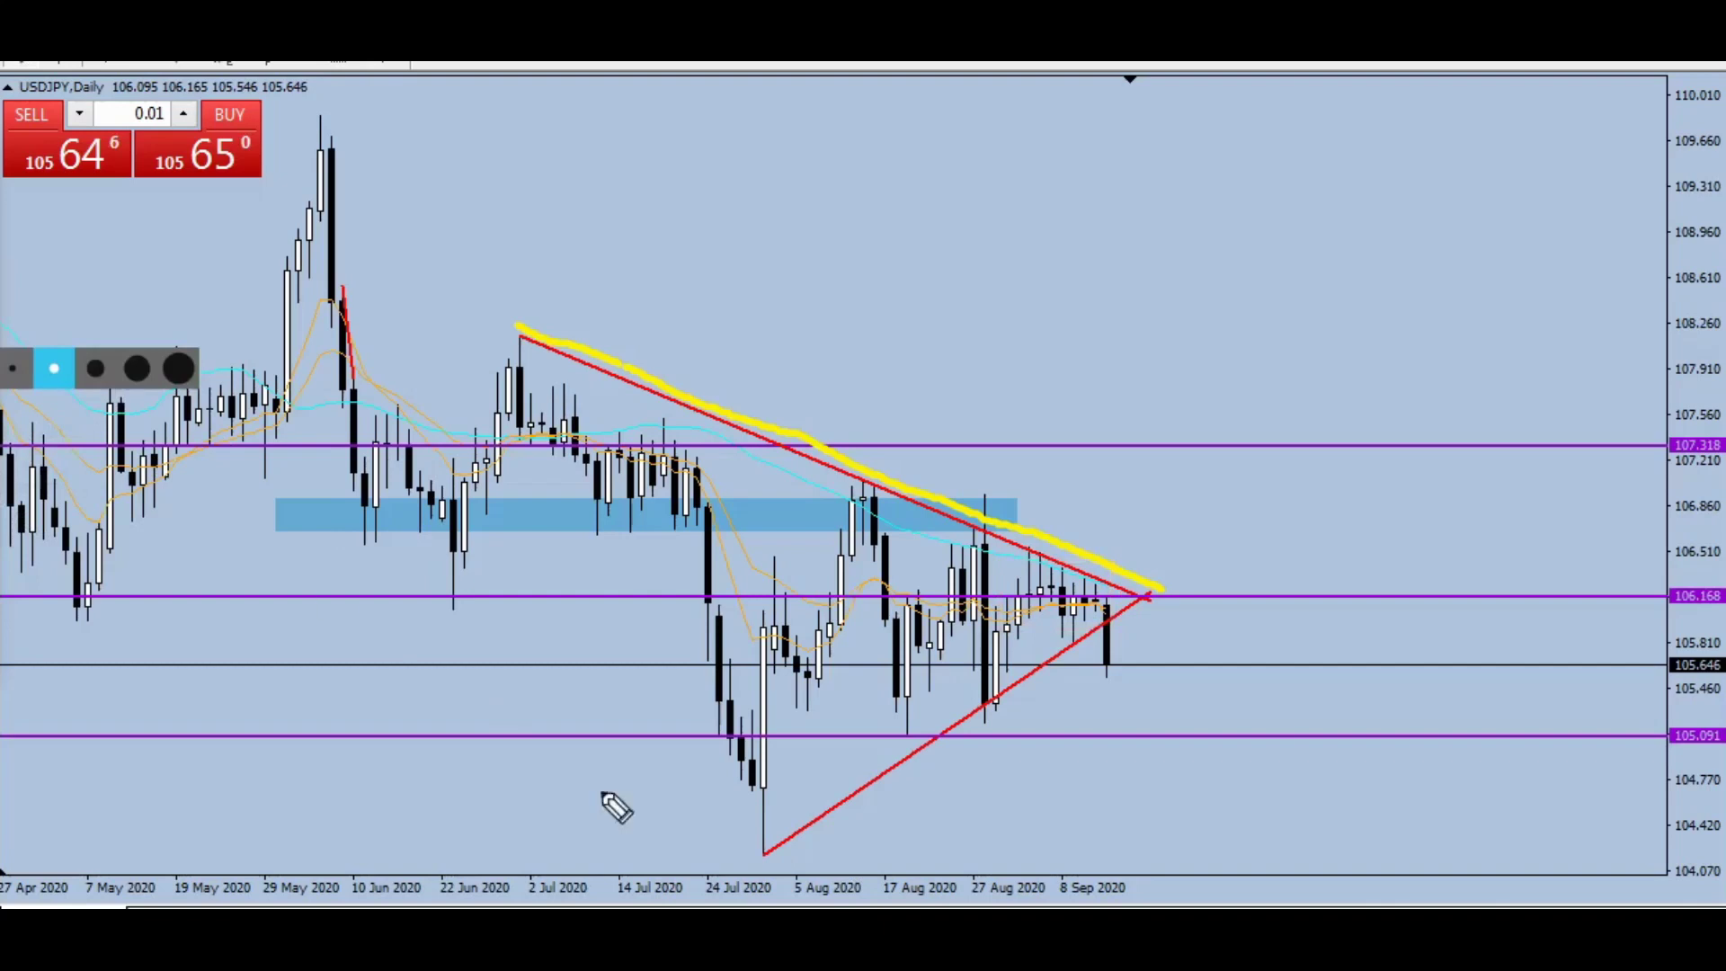
mouse_move(788, 839)
left_mouse_down()
mouse_move(972, 736)
mouse_move(1137, 597)
left_mouse_up()
Step: Replace the trial yellow arrow with a yellow arrow running down from the apex toward 104.4
mouse_move(18, 286)
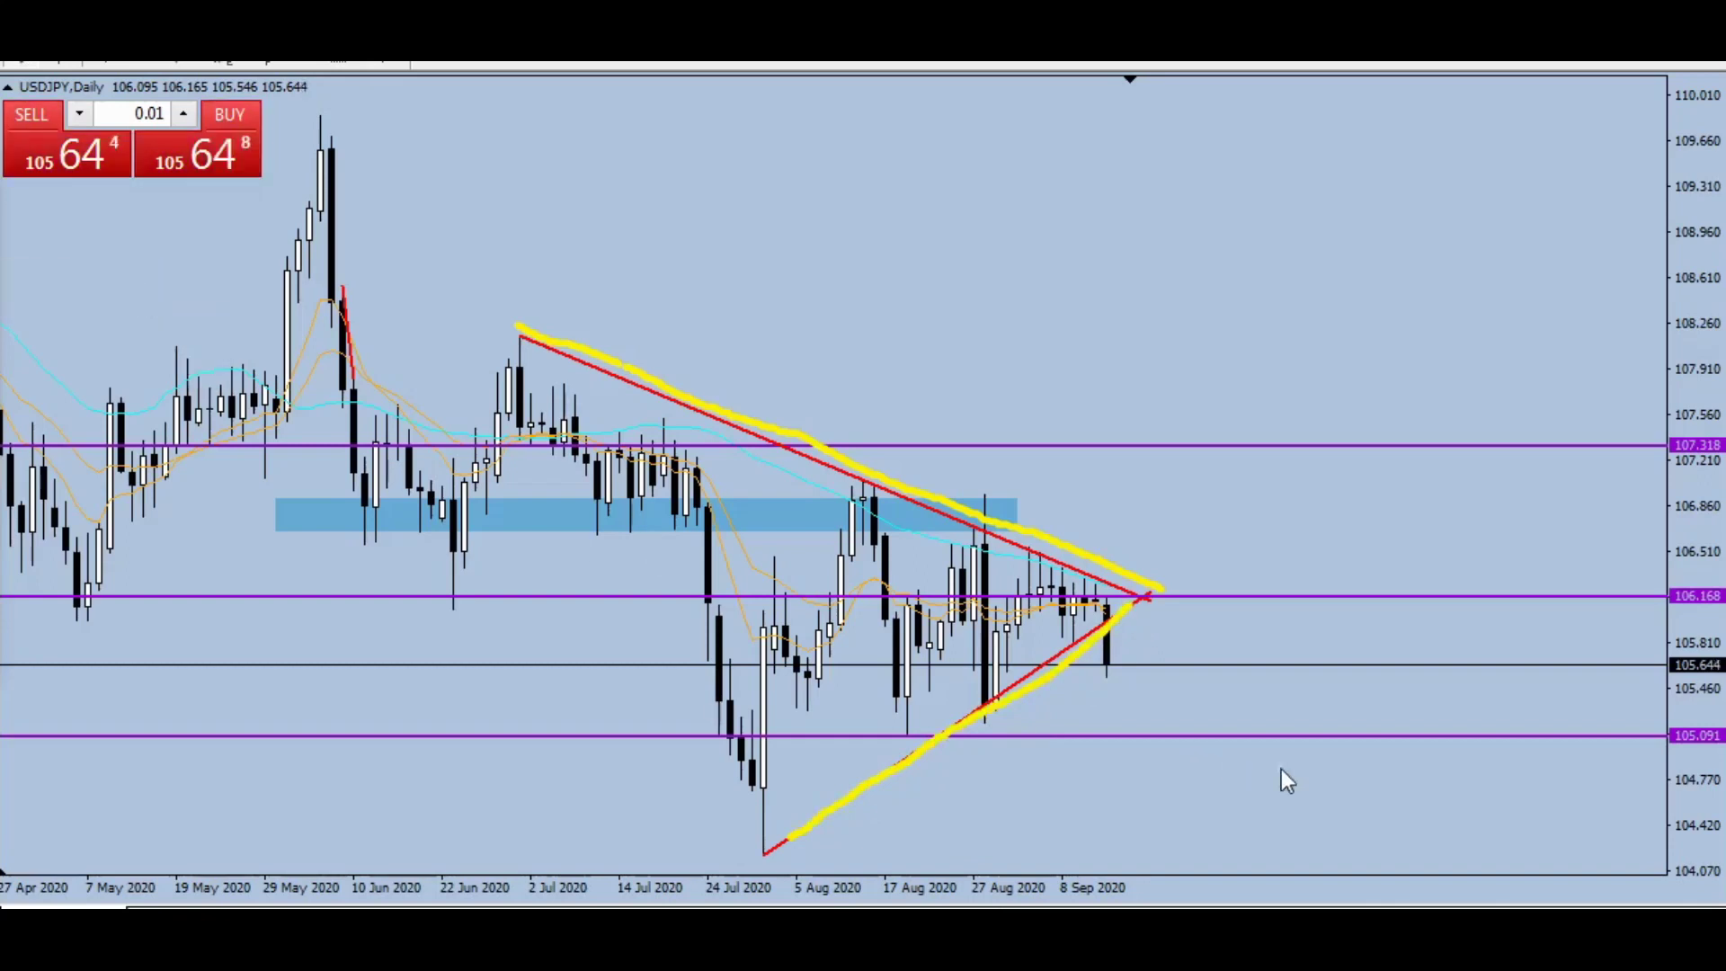
left_click_drag(1130, 636, 1118, 647)
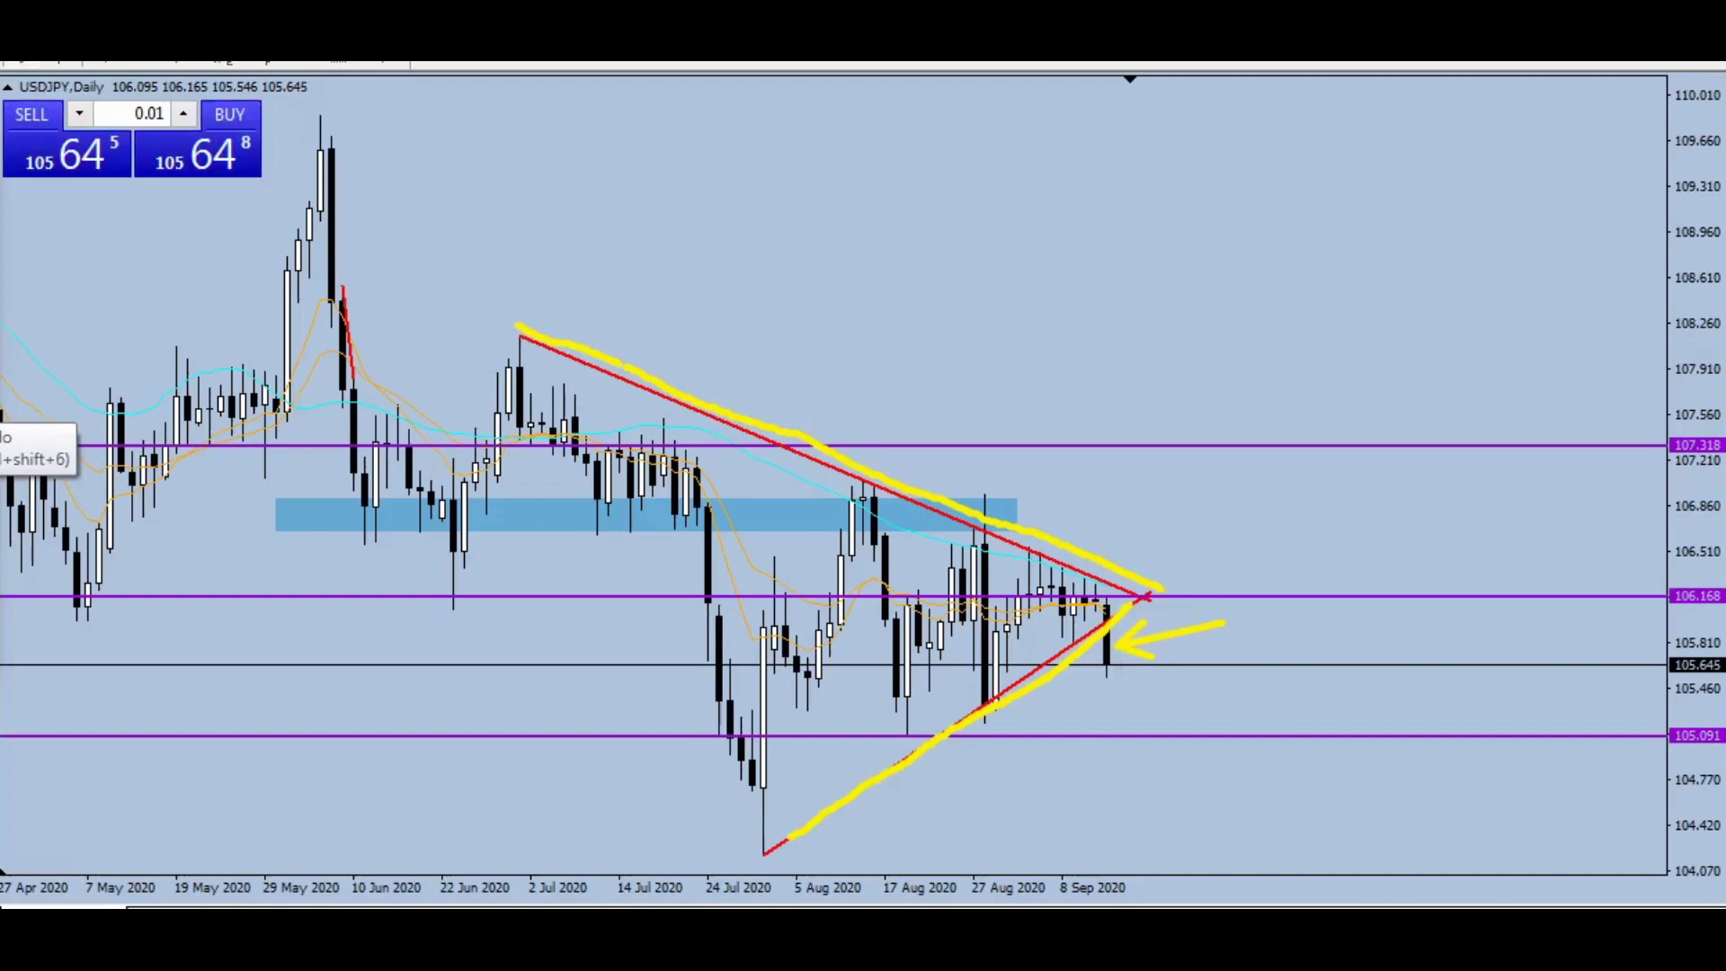
key("ctrl+shift+6")
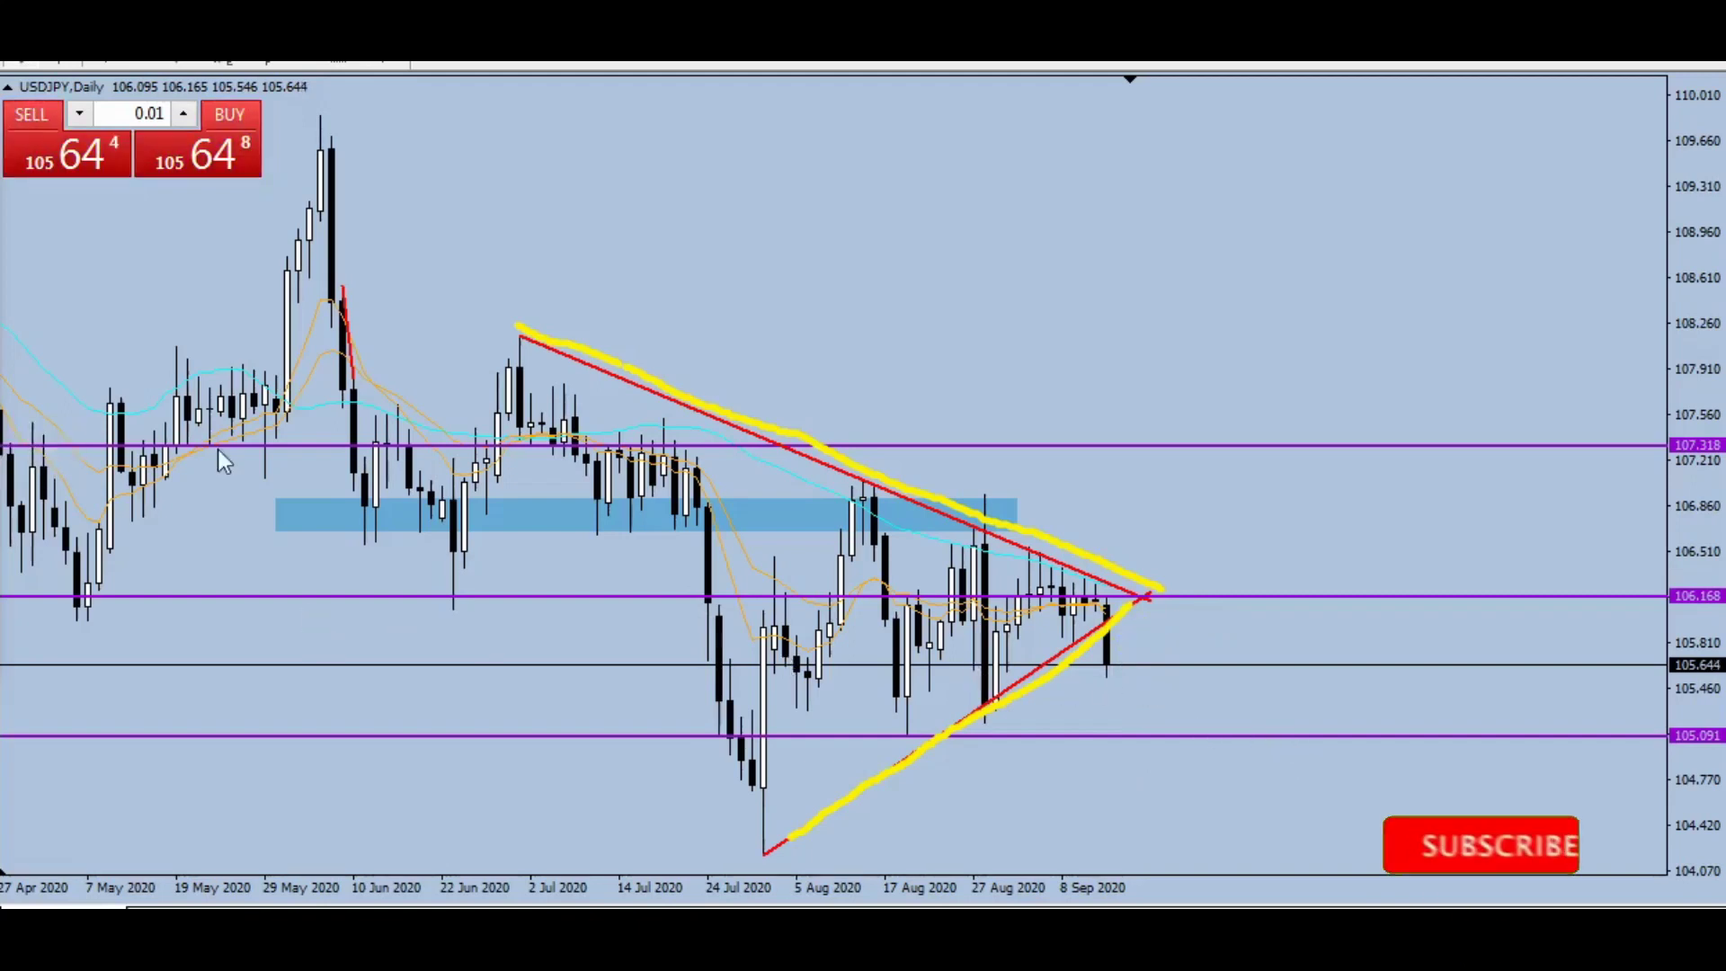
left_click_drag(1132, 622, 1183, 852)
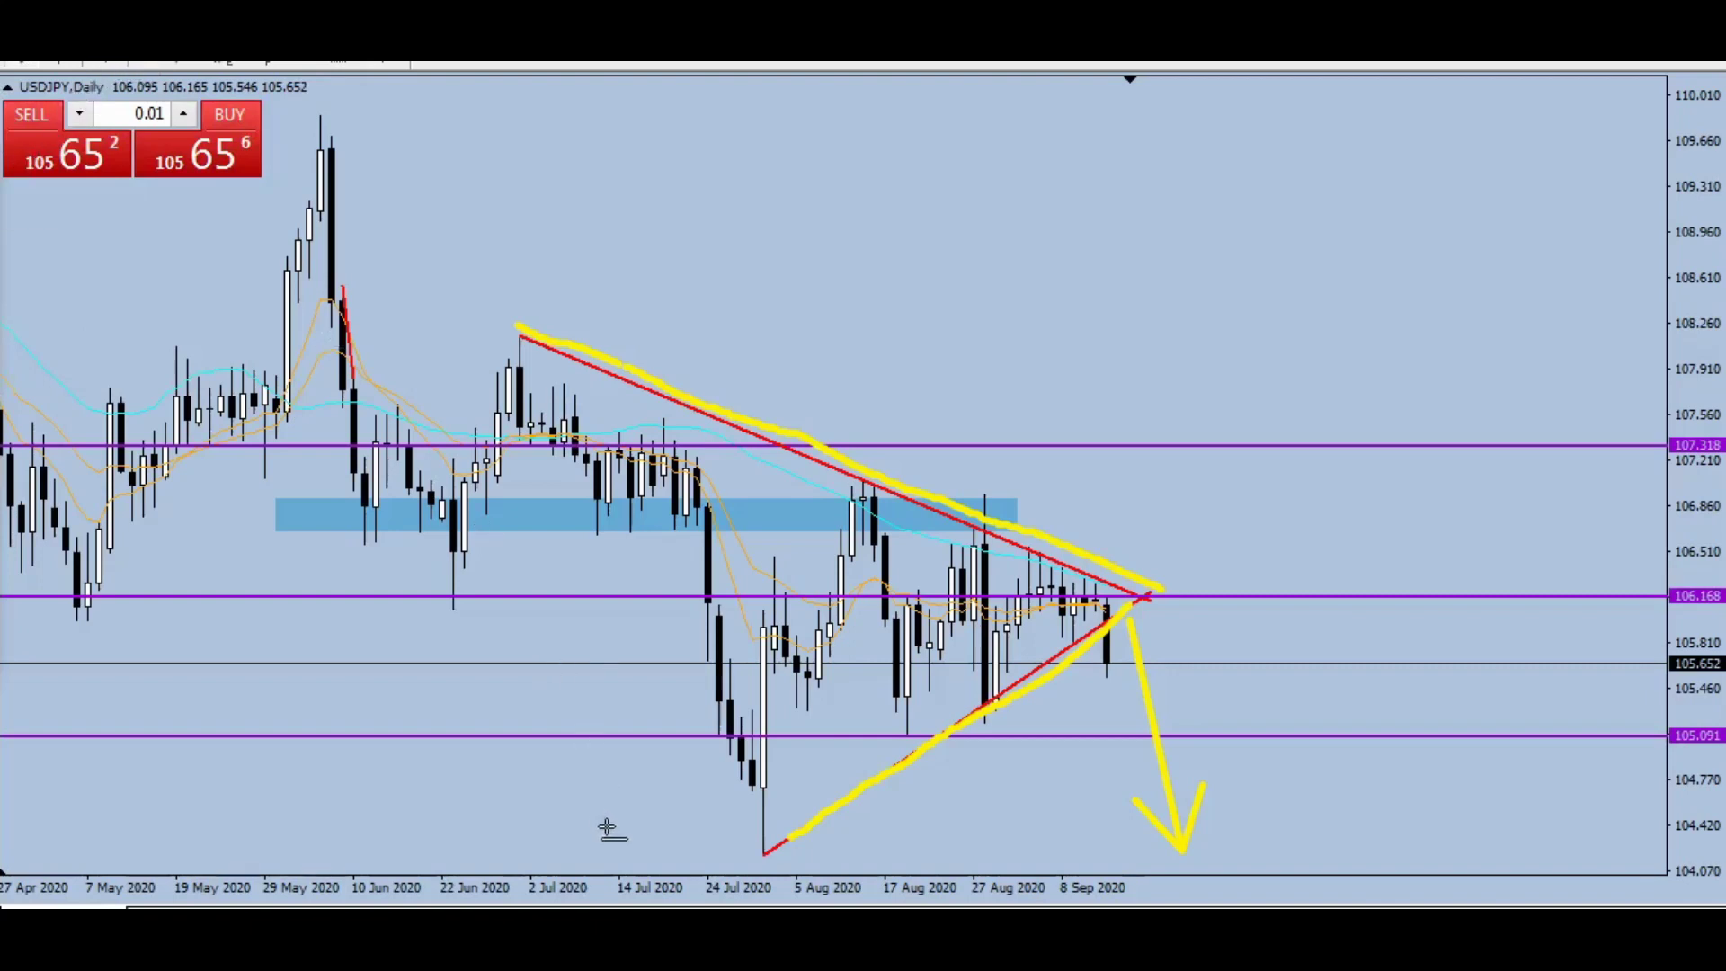
Step: Add a purple horizontal level at 104.241 under the July low and circle the 24 Jul low in yellow
left_click(637, 846)
left_click_drag(638, 847, 638, 848)
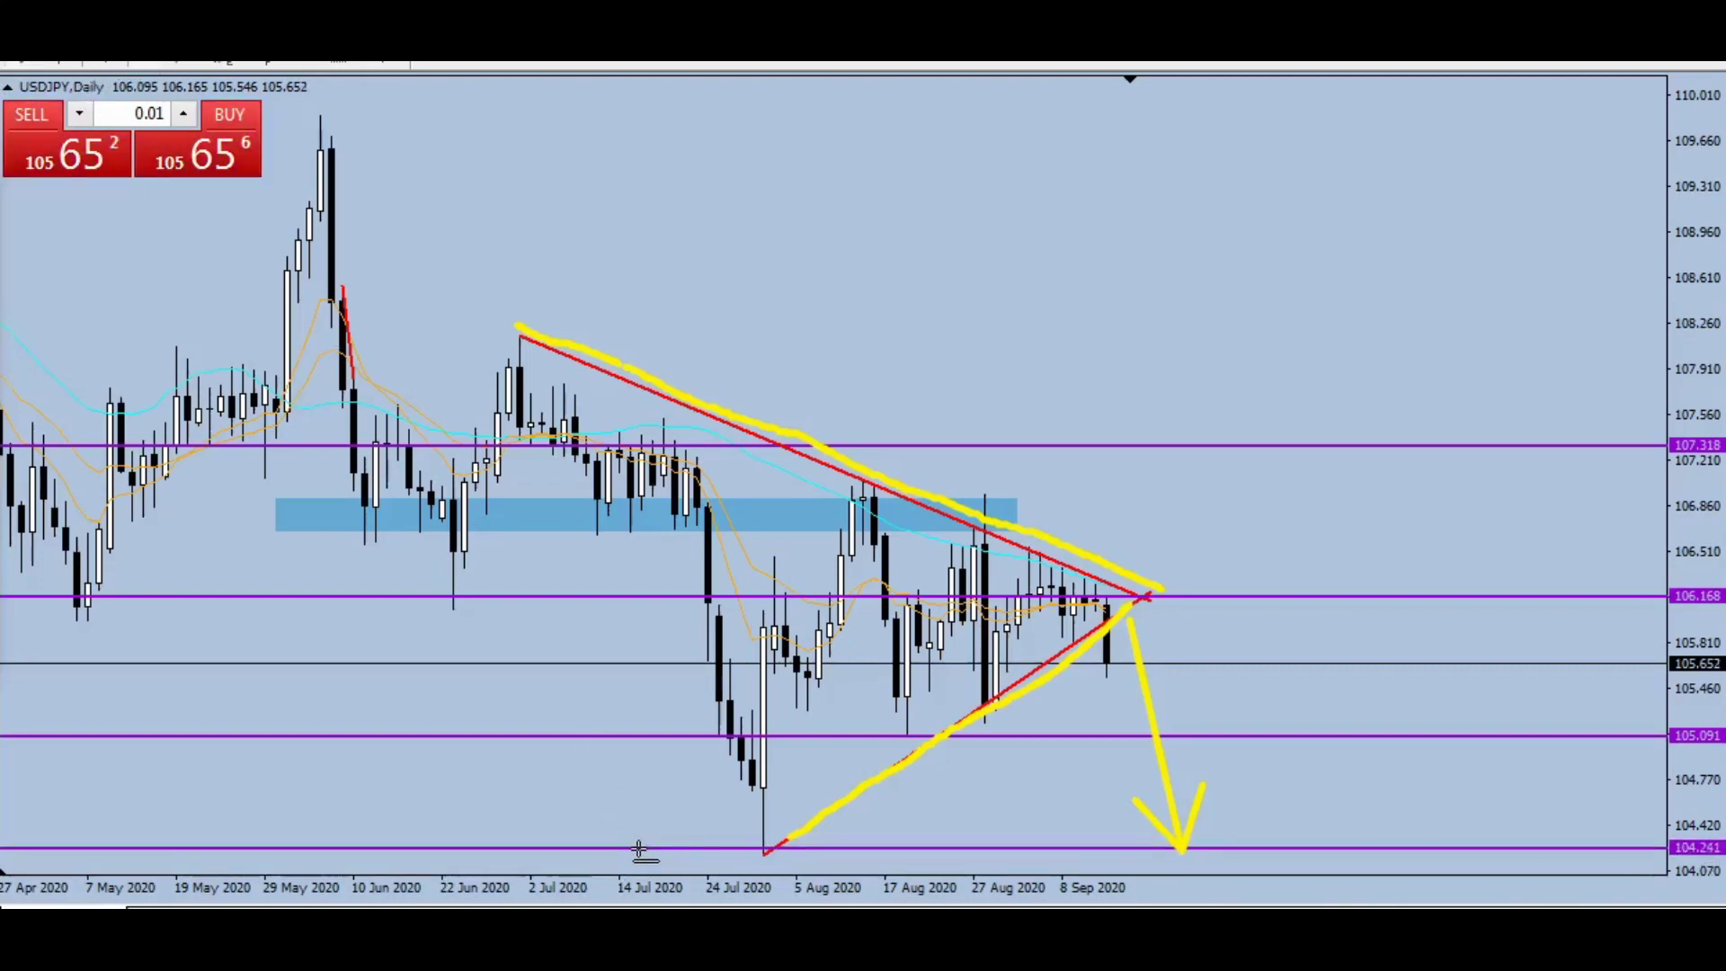
mouse_move(12, 245)
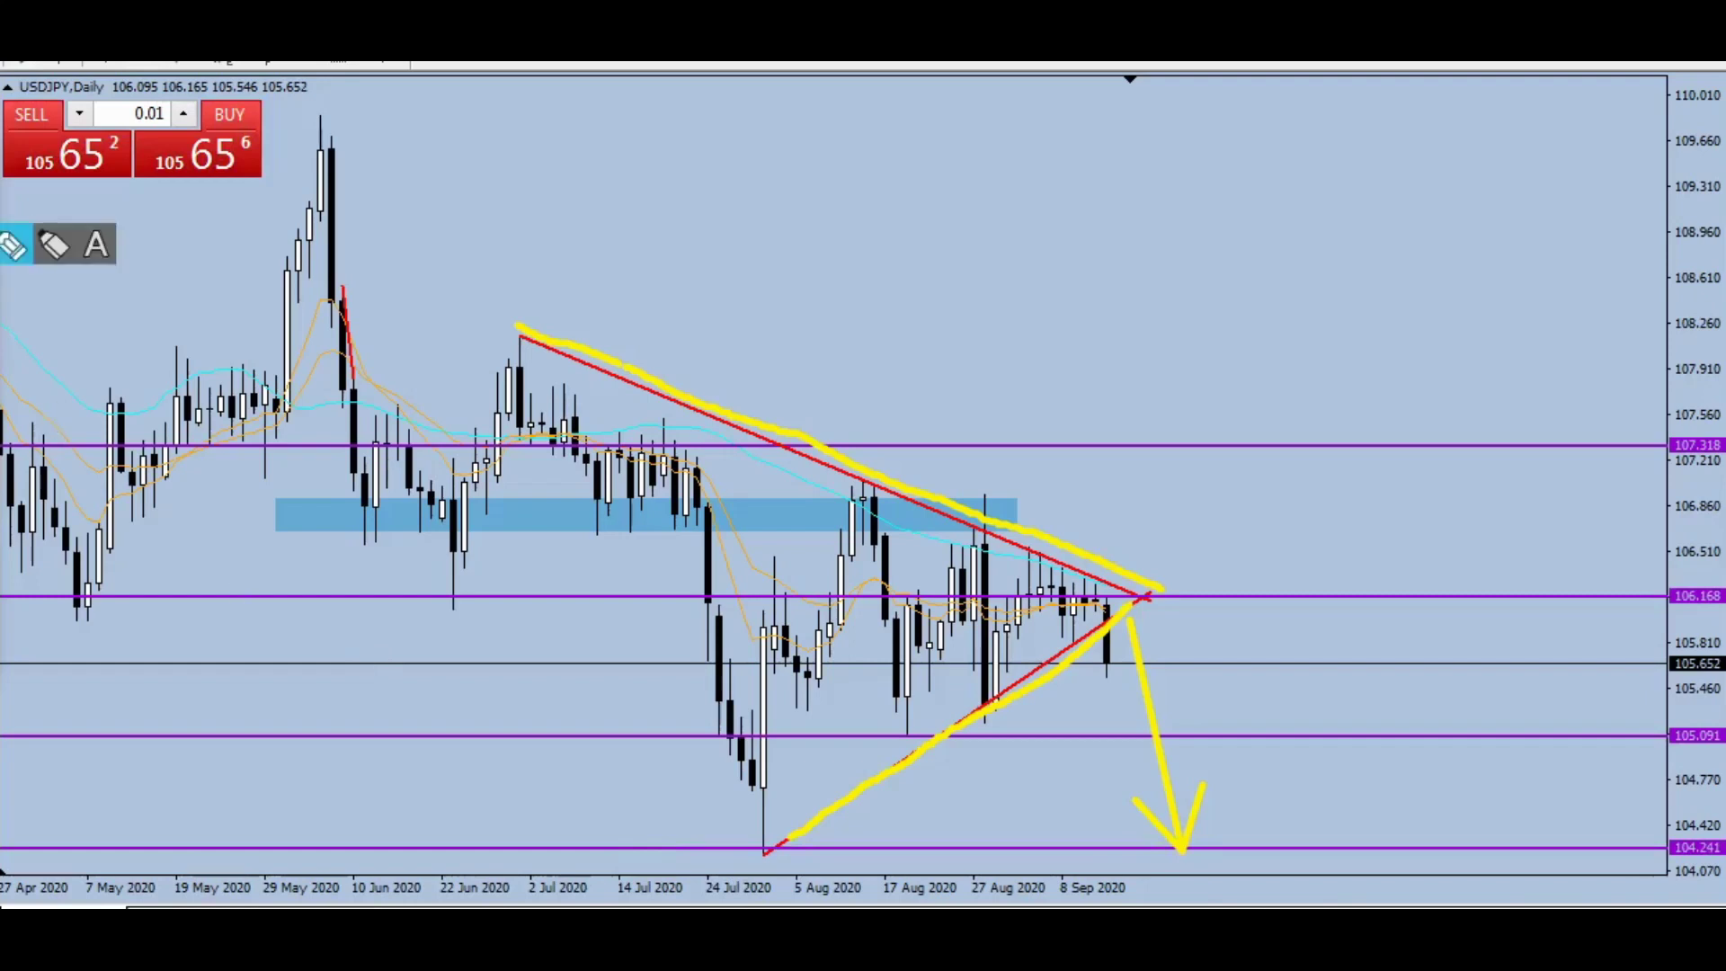
left_click(13, 244)
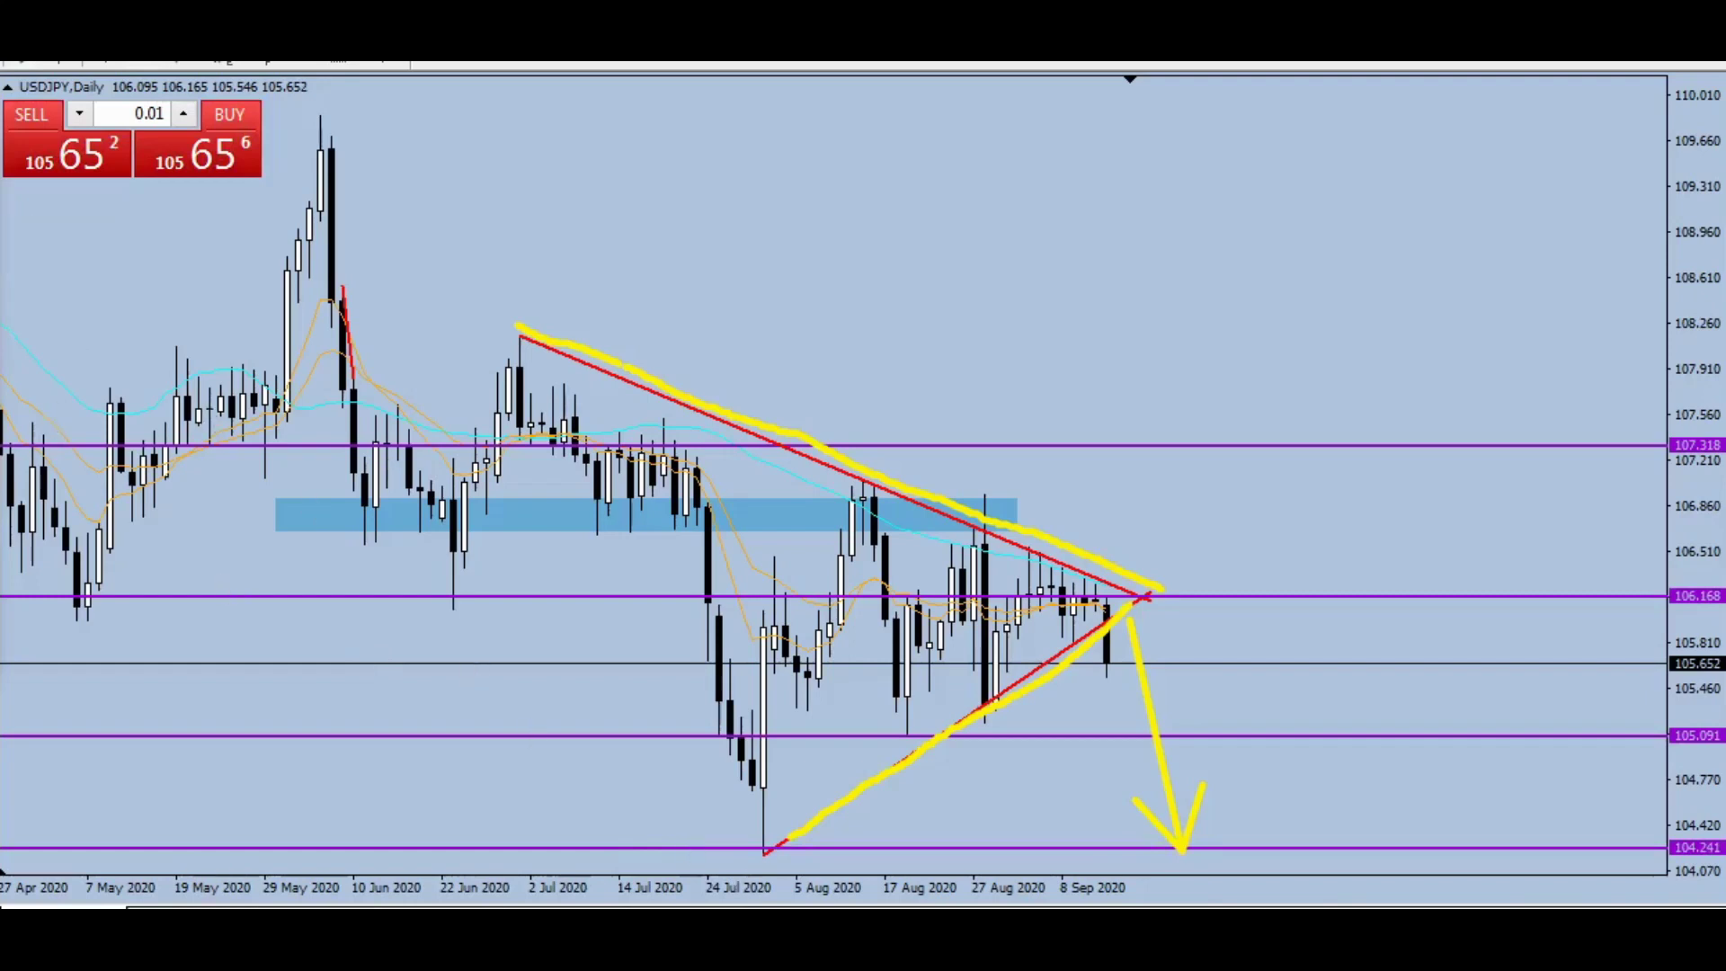
mouse_move(771, 848)
left_mouse_down()
mouse_move(767, 878)
mouse_move(782, 871)
mouse_move(728, 845)
mouse_move(763, 863)
left_mouse_up()
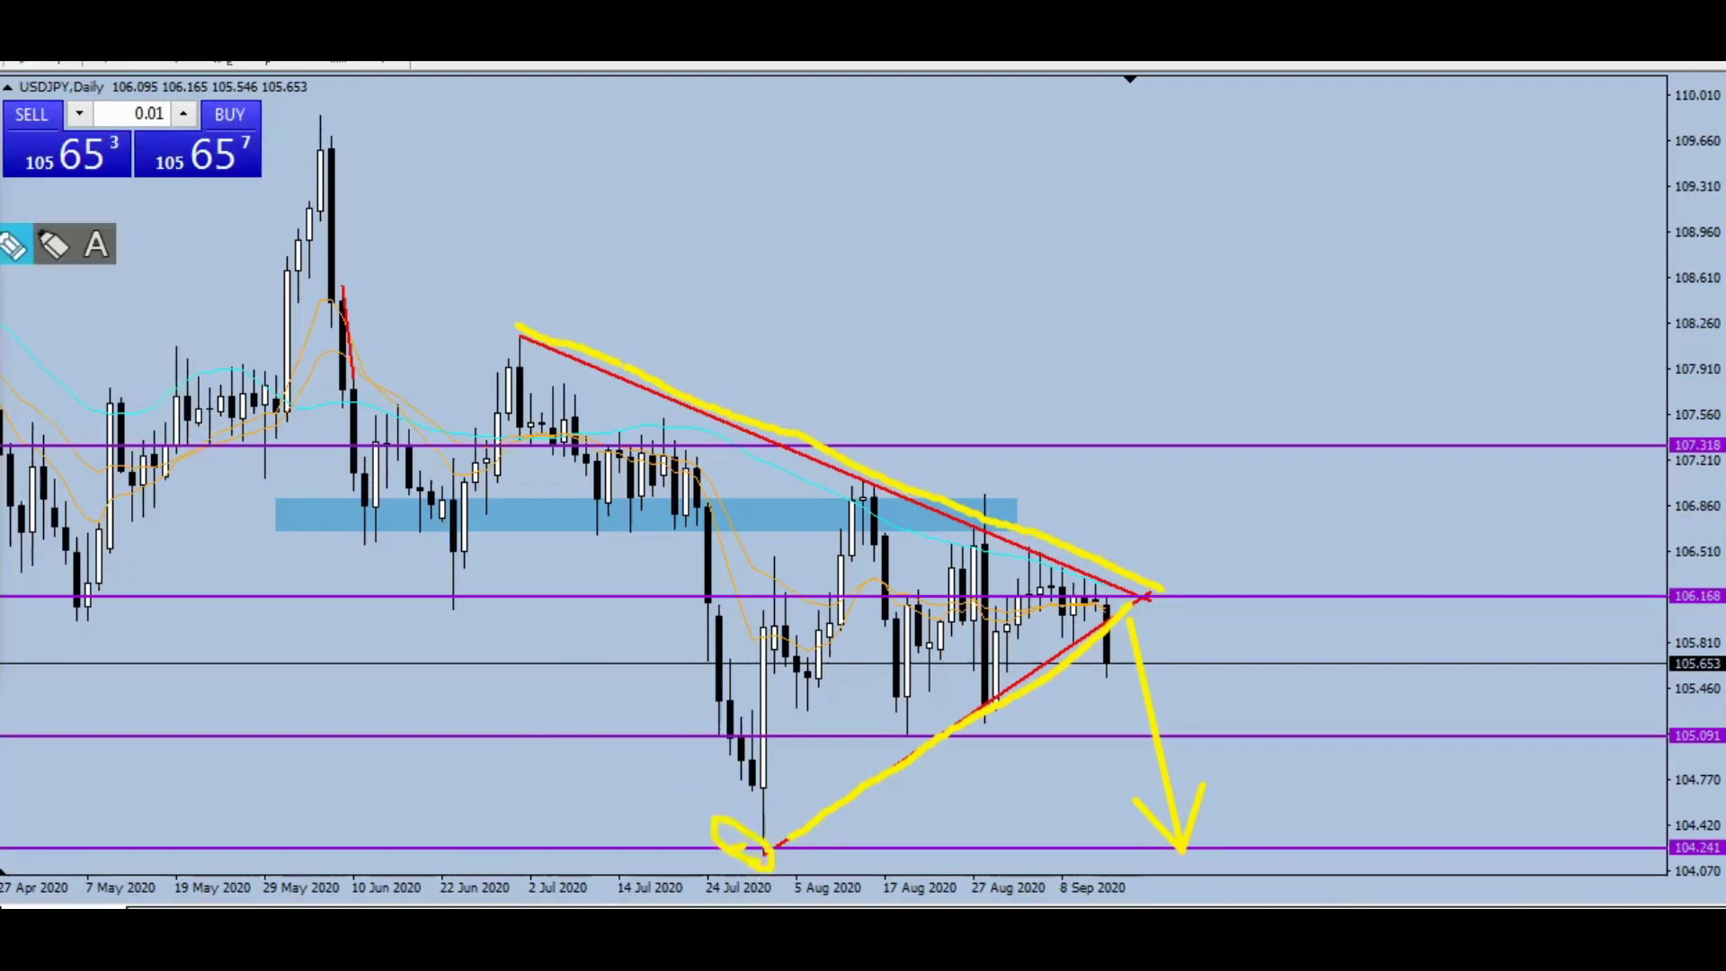
Step: Change the annotation brush size, then undo both the circle and the downward apex arrow
left_click(13, 245)
left_click(54, 369)
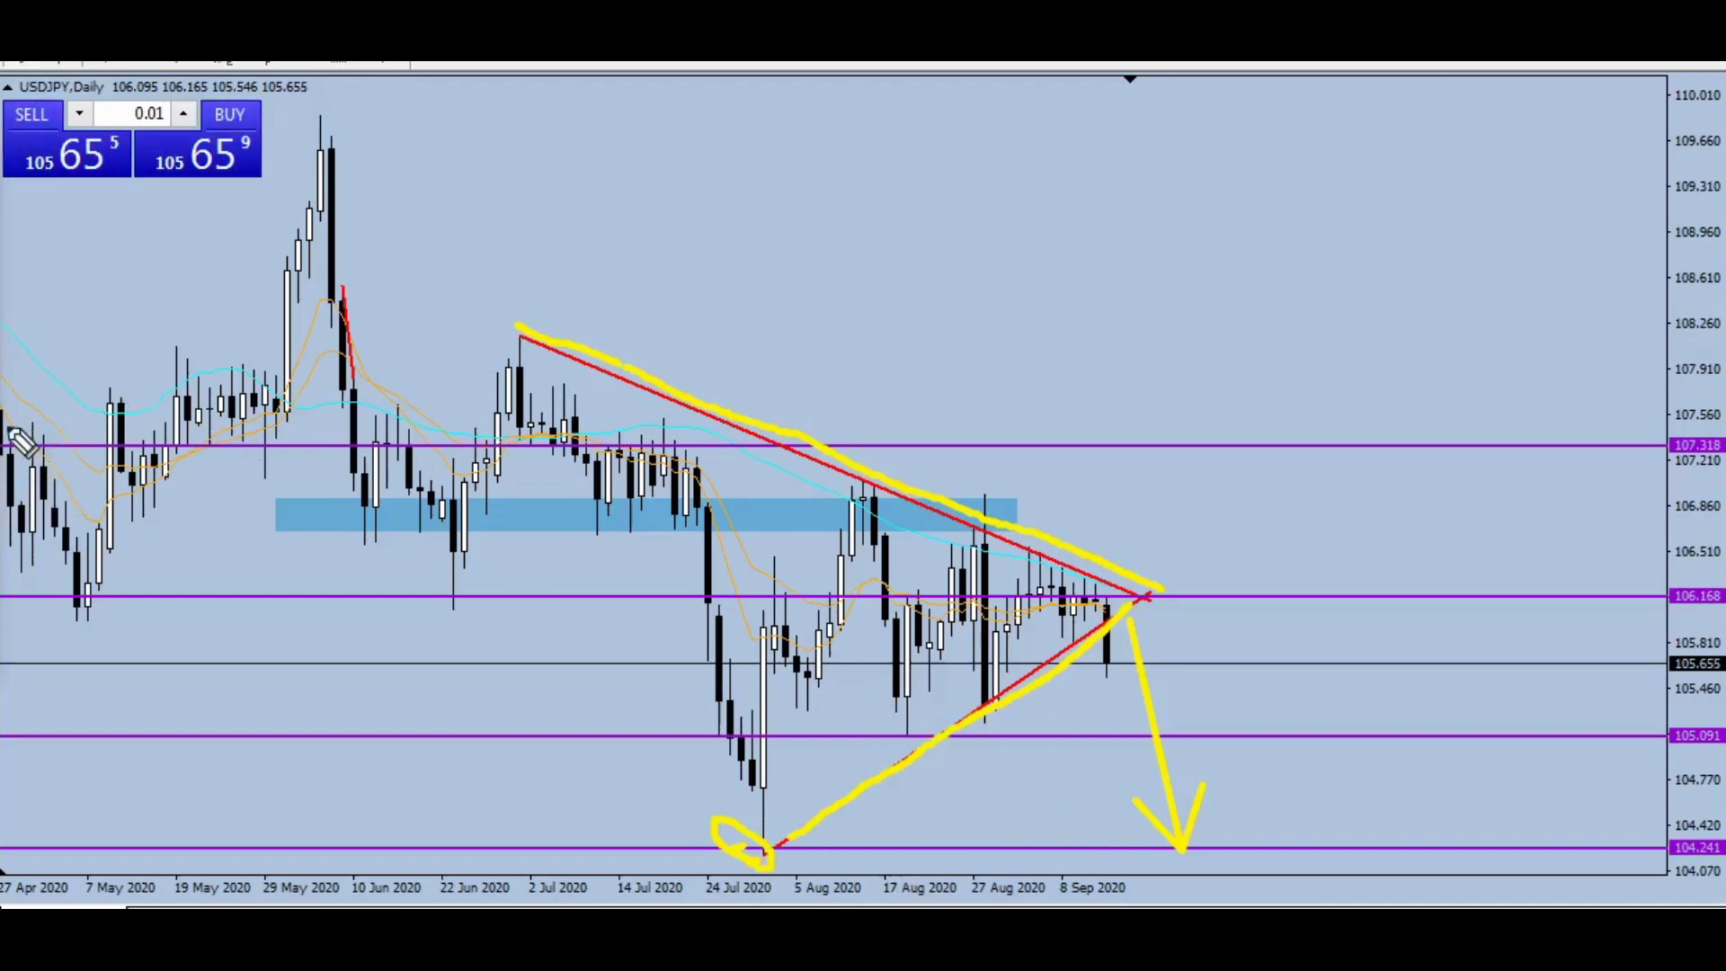
key("ctrl+shift+6")
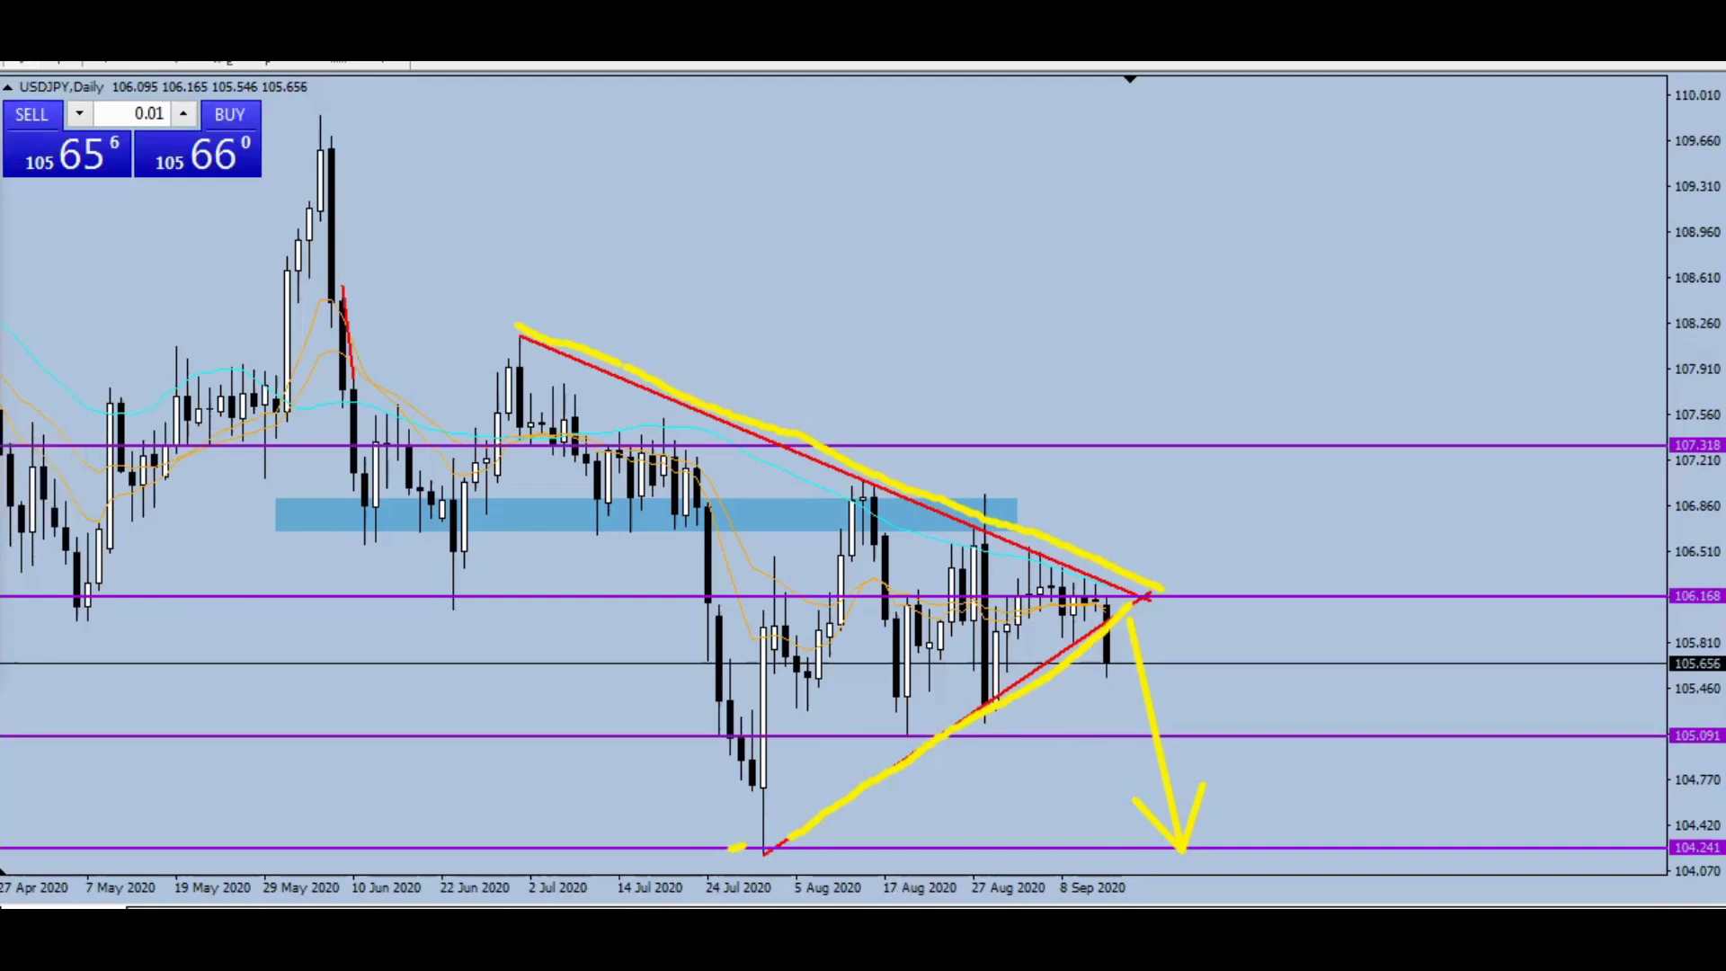
key("ctrl+shift+6")
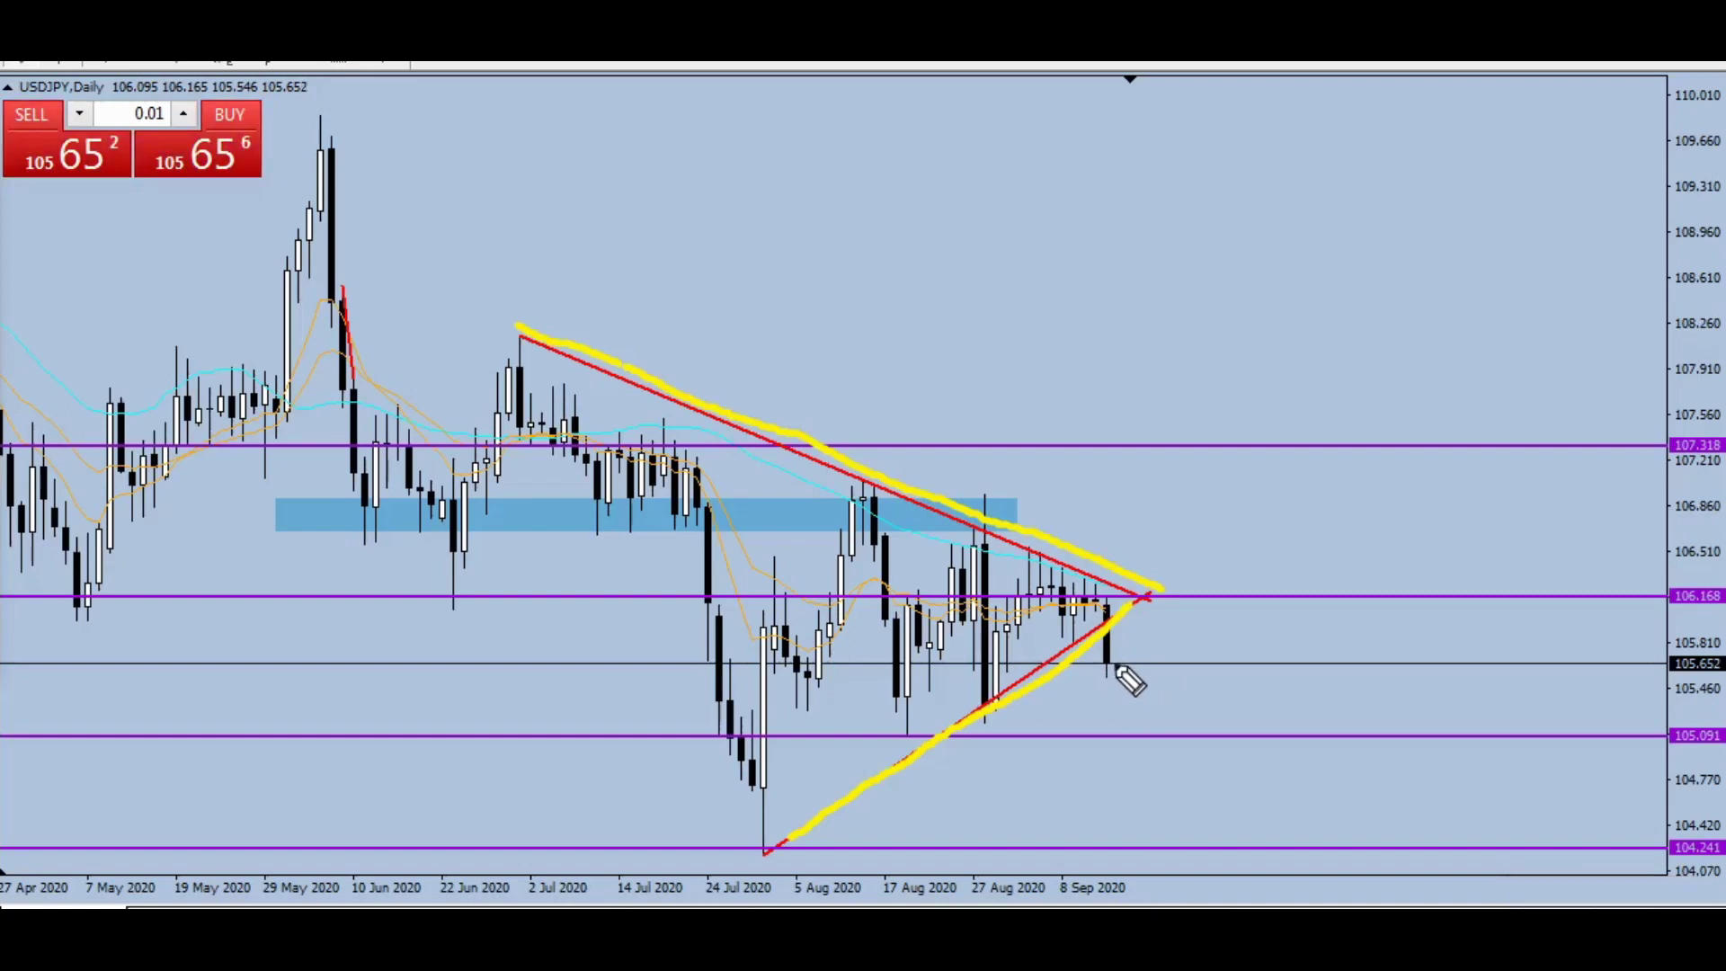
Step: Sketch a yellow rebound-and-drop path with pink lines at the apex retest and 105.091, plus a bounce
left_click_drag(1130, 647, 1158, 623)
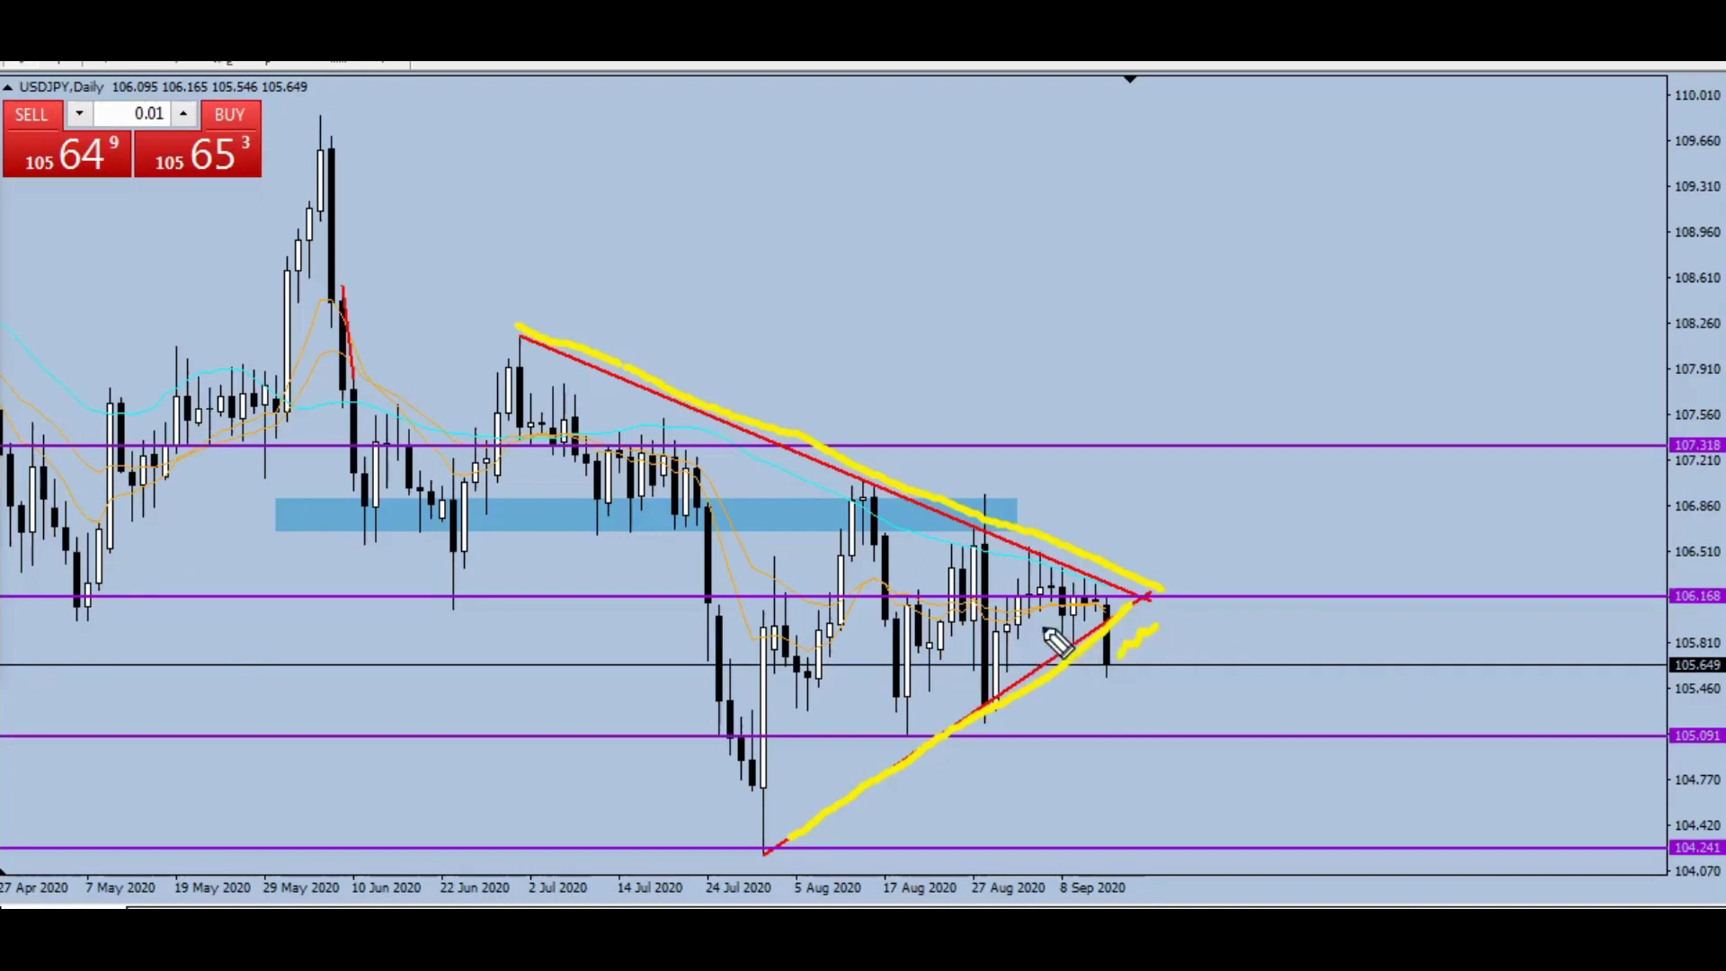
left_click_drag(1029, 615, 1187, 617)
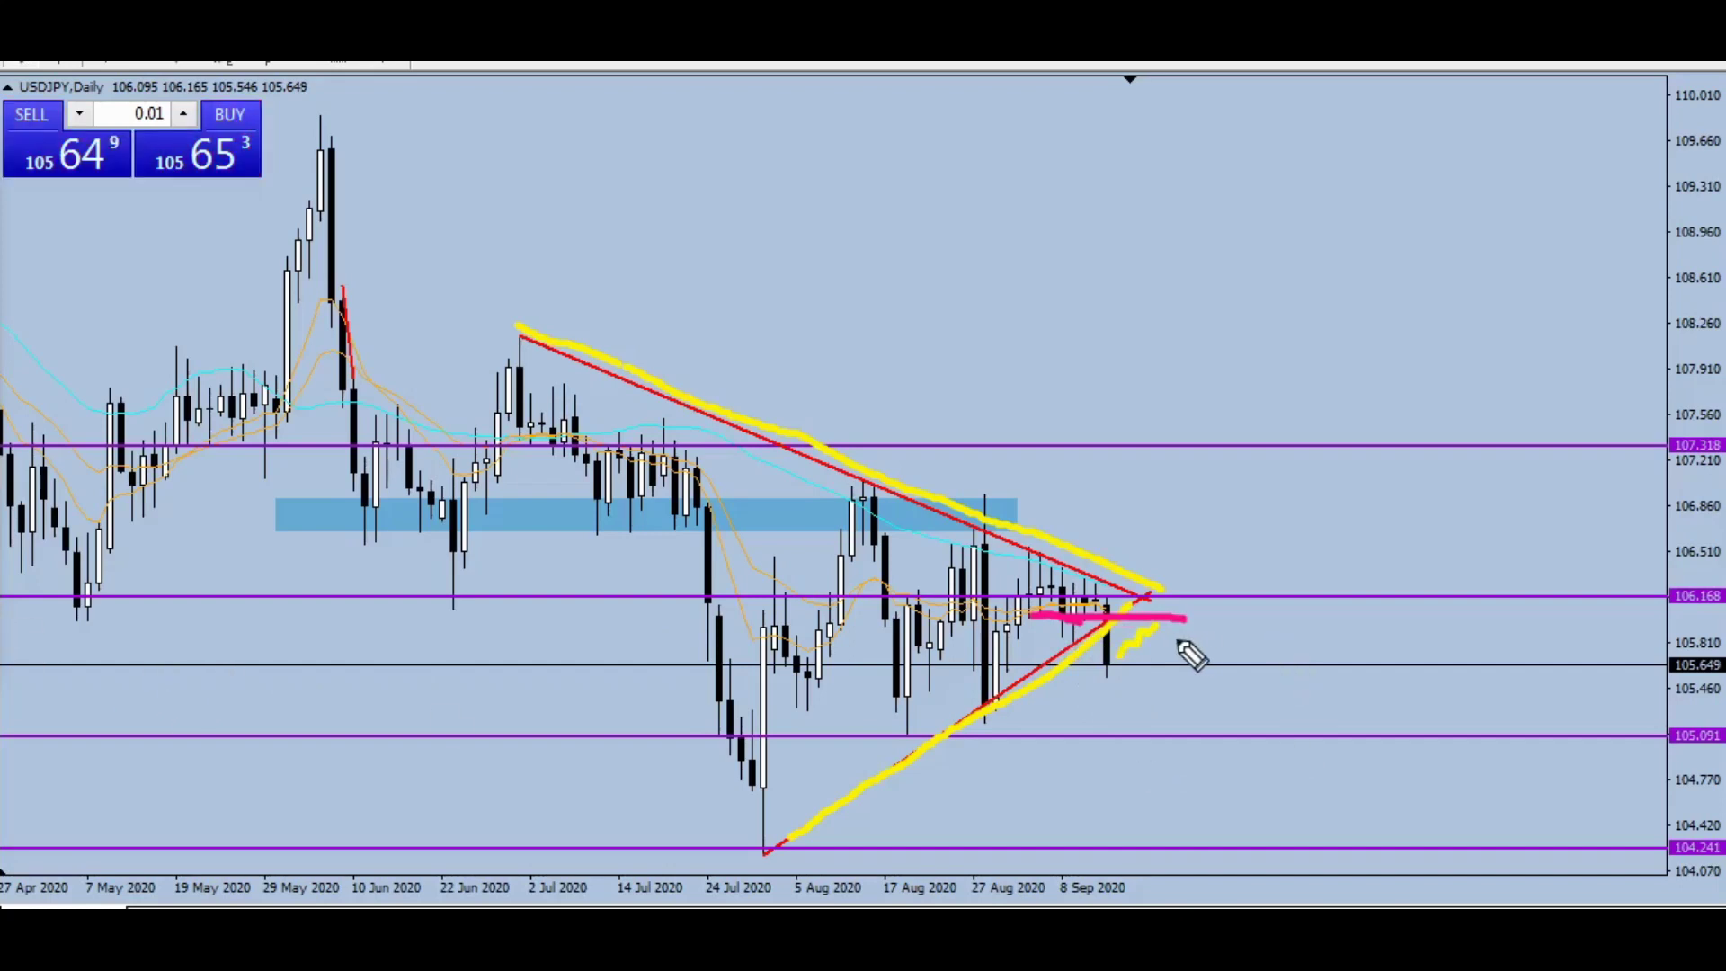
mouse_move(1162, 660)
left_mouse_down()
mouse_move(1180, 735)
mouse_move(1195, 716)
left_mouse_up()
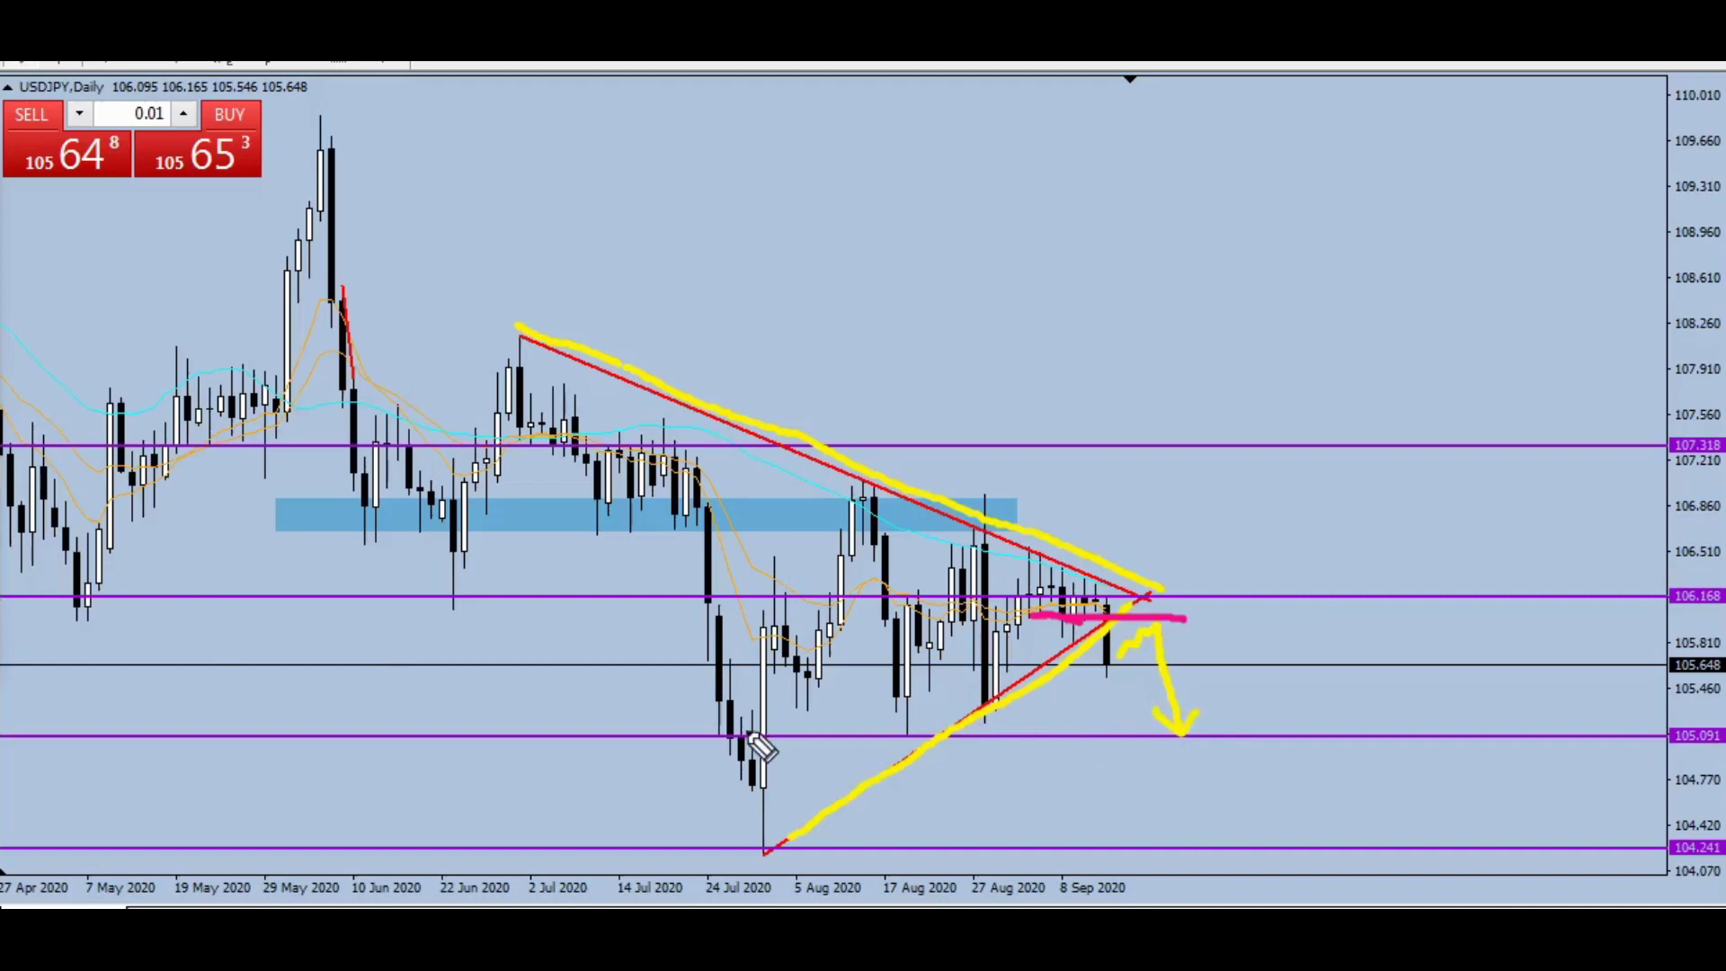
left_click_drag(735, 723, 1292, 730)
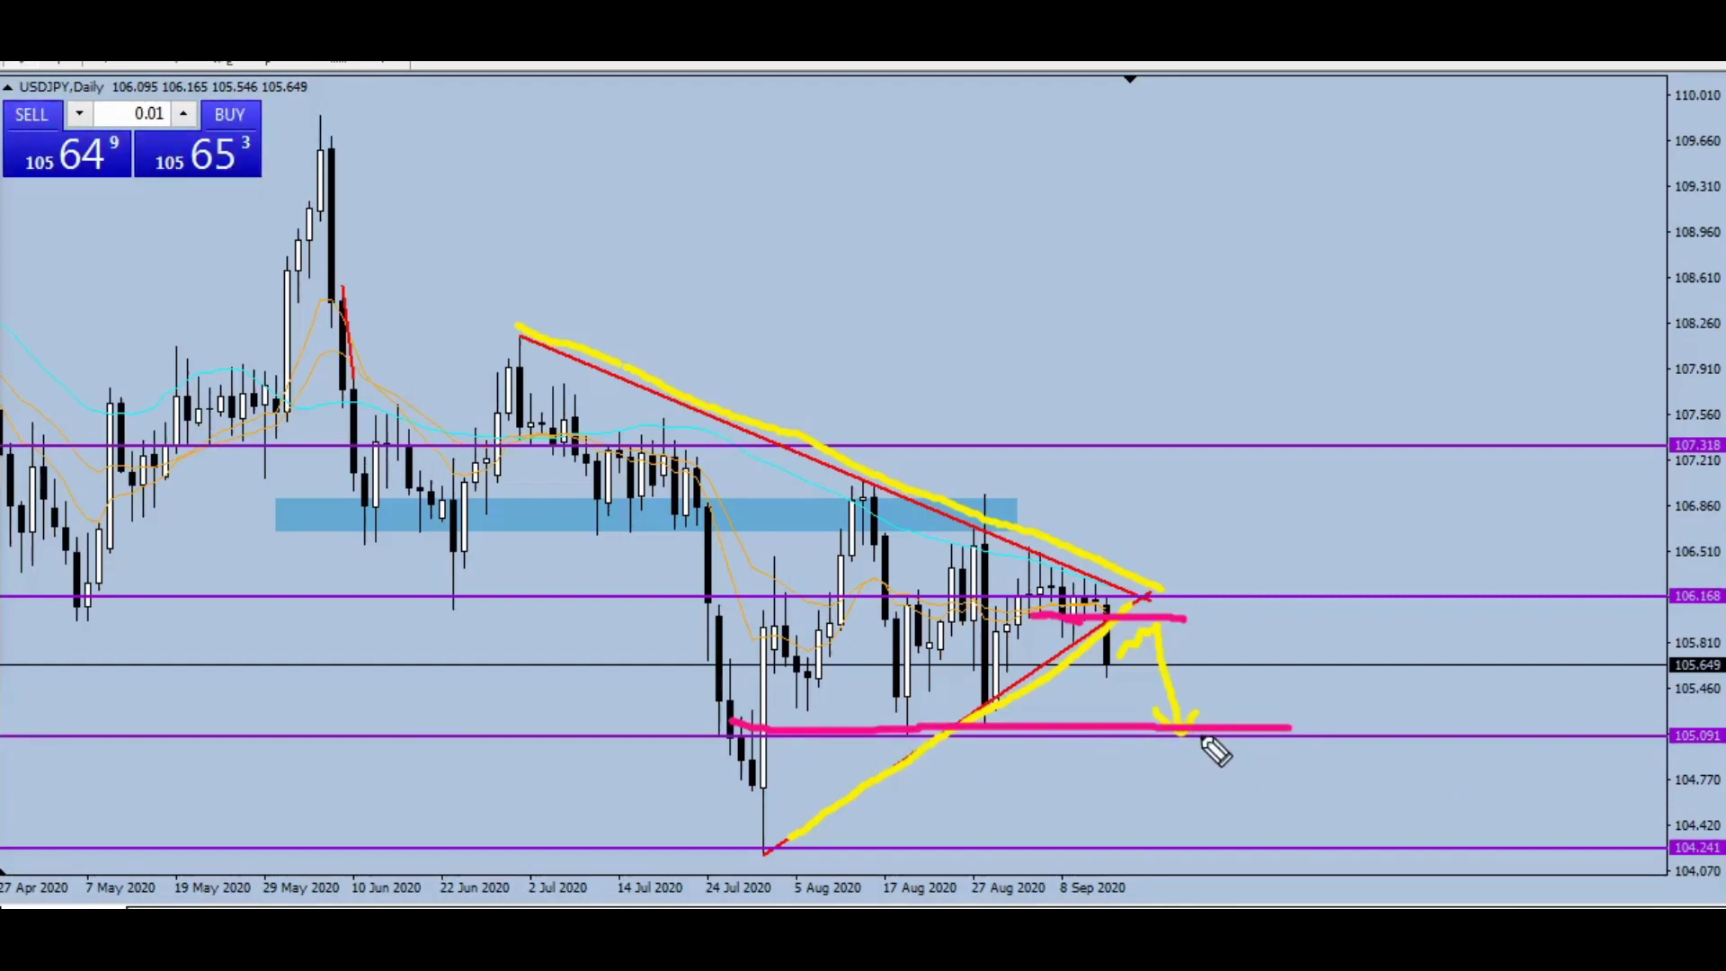
mouse_move(1190, 734)
left_mouse_down()
mouse_move(1195, 760)
mouse_move(1211, 746)
mouse_move(1234, 836)
mouse_move(1205, 840)
mouse_move(1231, 852)
mouse_move(1249, 827)
left_mouse_up()
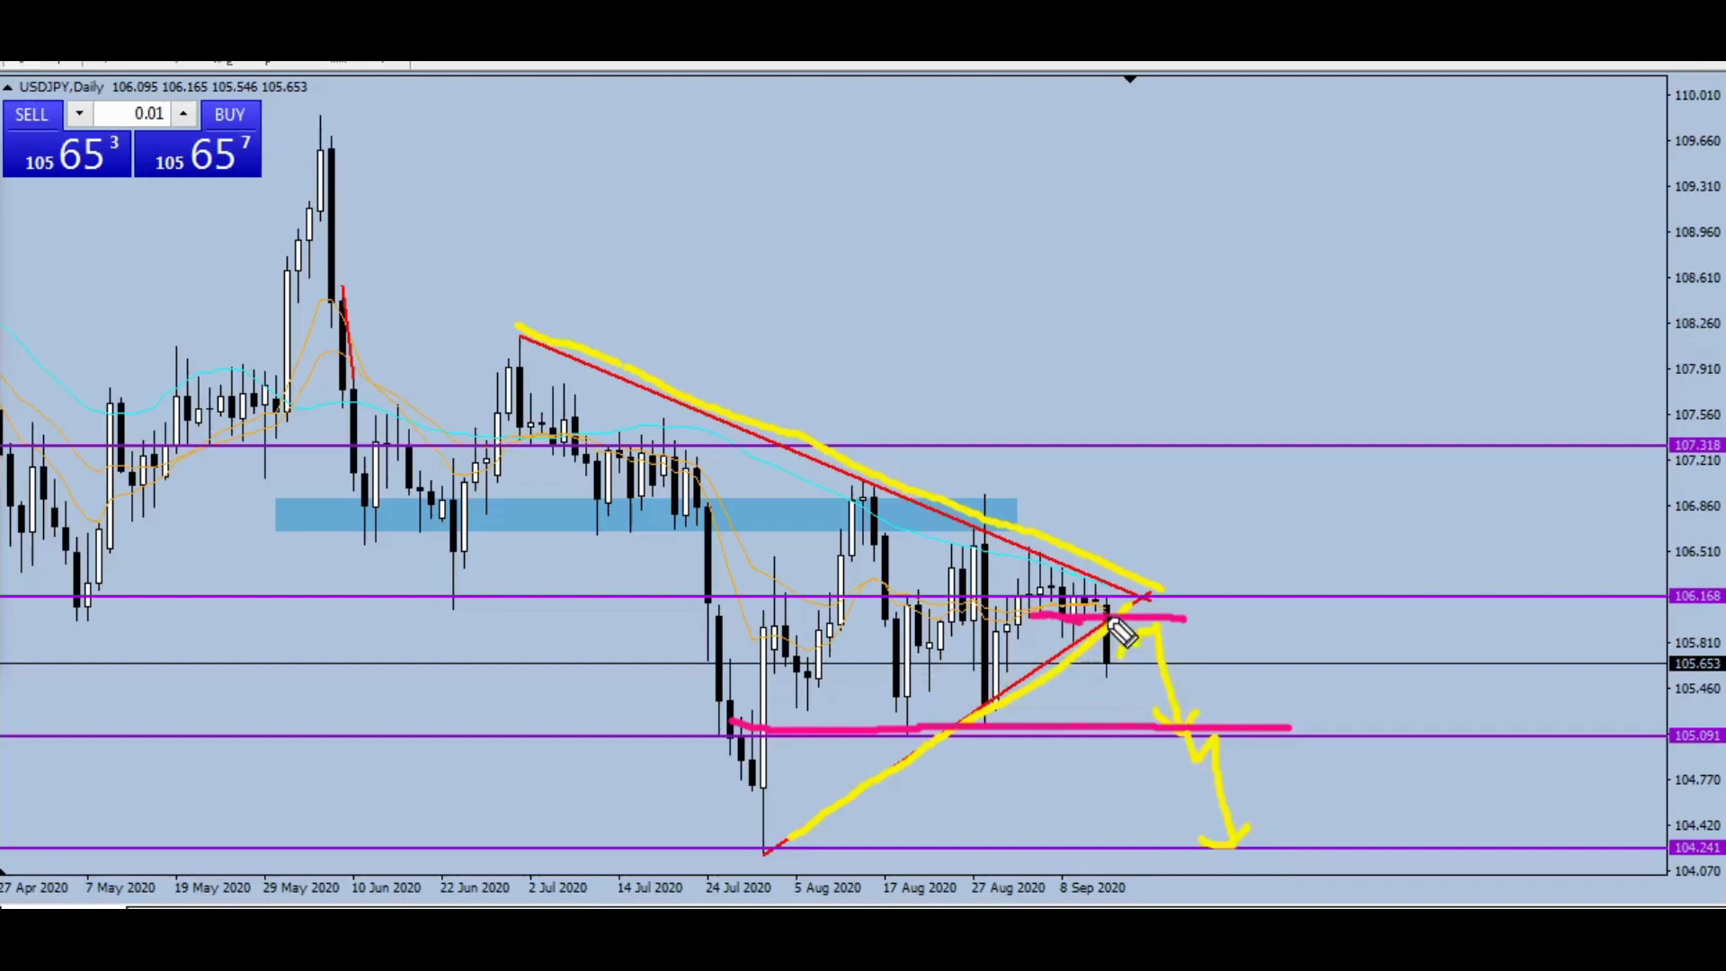
Step: Draw a yellow rally from the last candle ending in an arrowhead above 107.318
mouse_move(1119, 645)
left_mouse_down()
mouse_move(1148, 578)
mouse_move(1160, 562)
mouse_move(1167, 586)
mouse_move(1334, 359)
mouse_move(1219, 398)
left_mouse_up()
left_click_drag(1333, 356, 1355, 431)
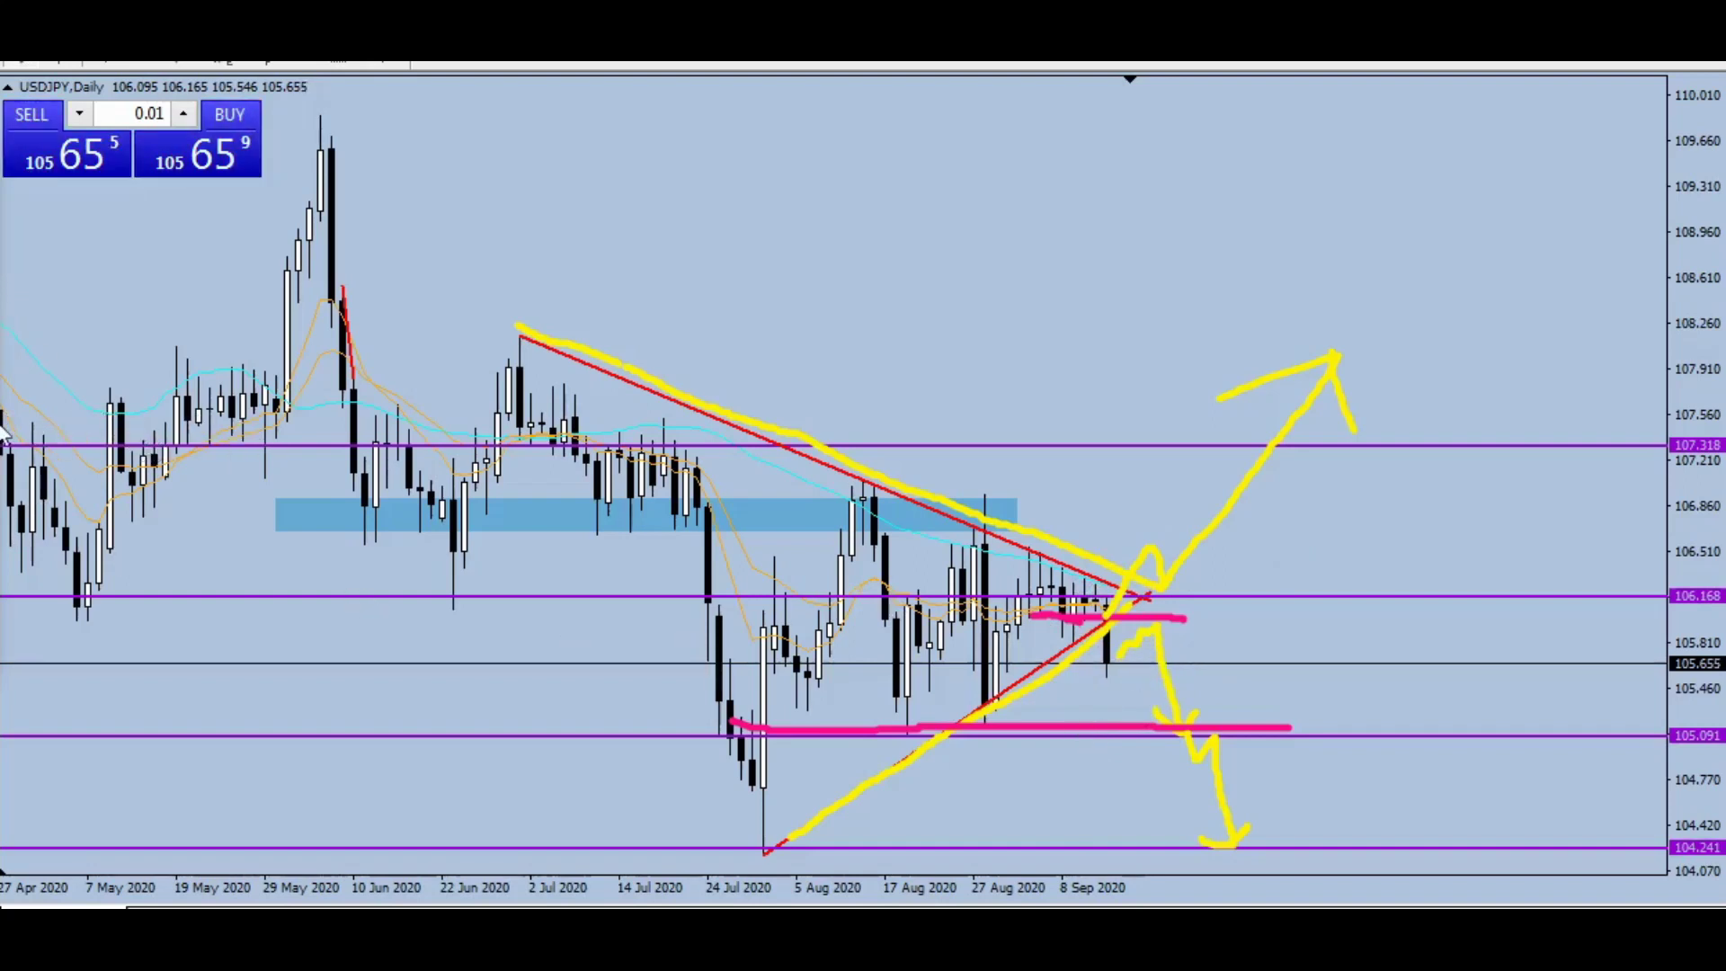
Step: Clear all hand-drawn annotations and switch to the EURCAD,Daily chart tab
key("e")
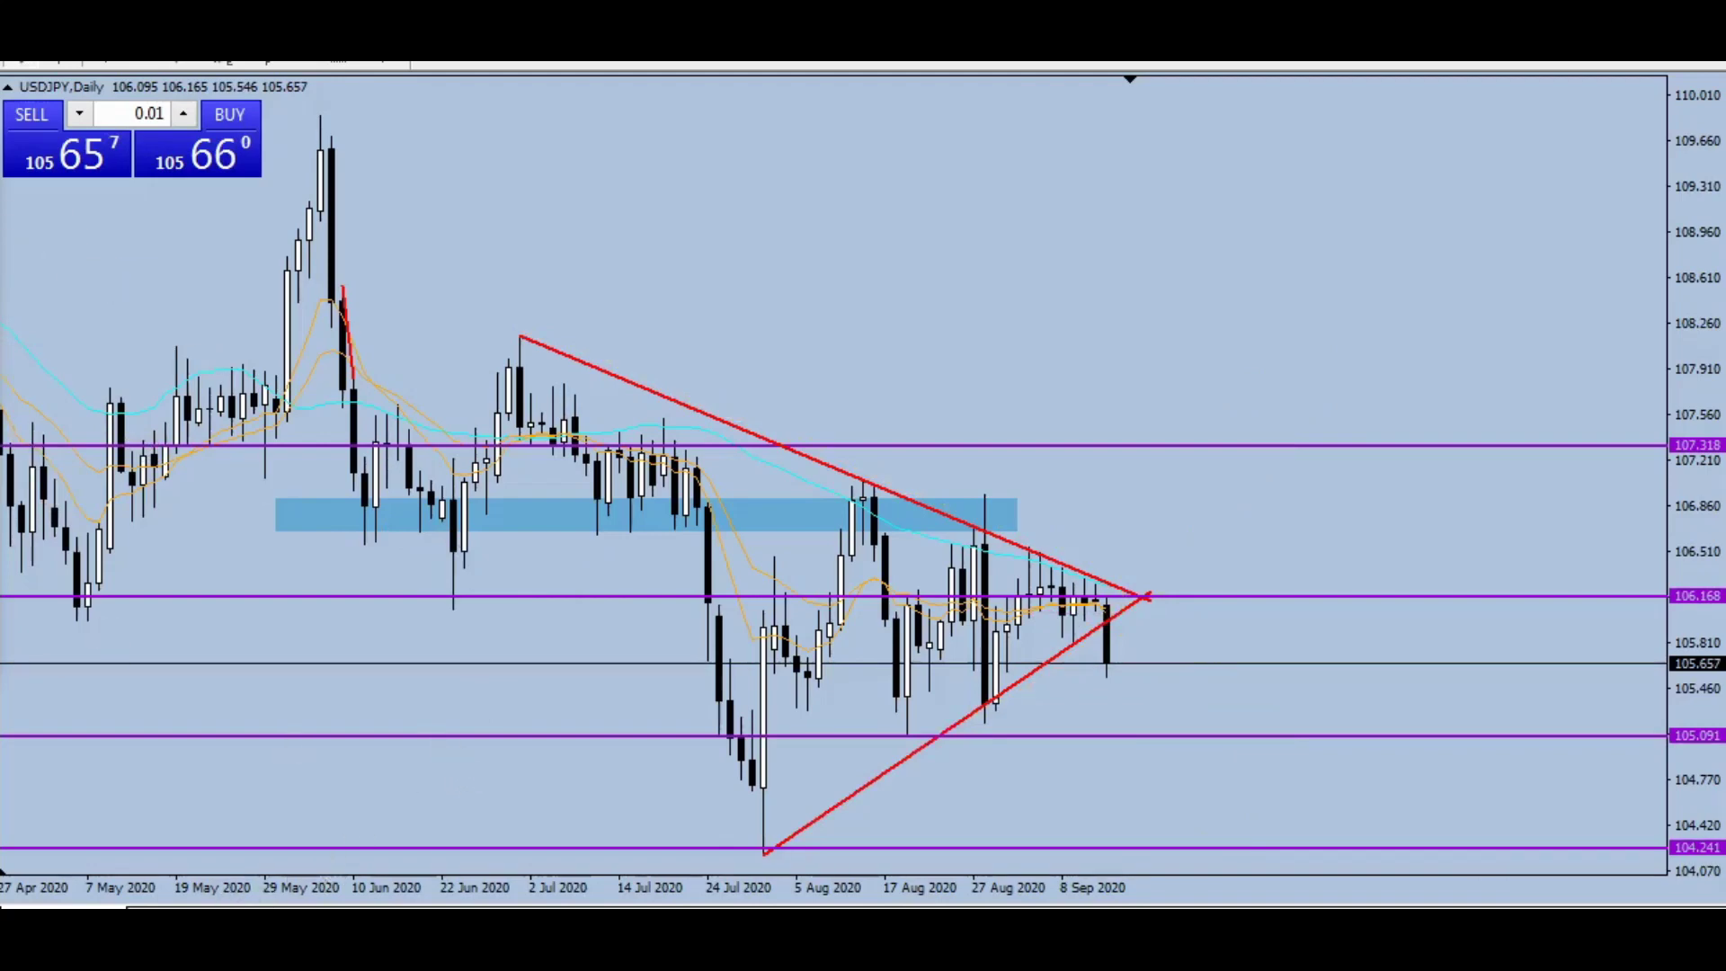
left_click(207, 906)
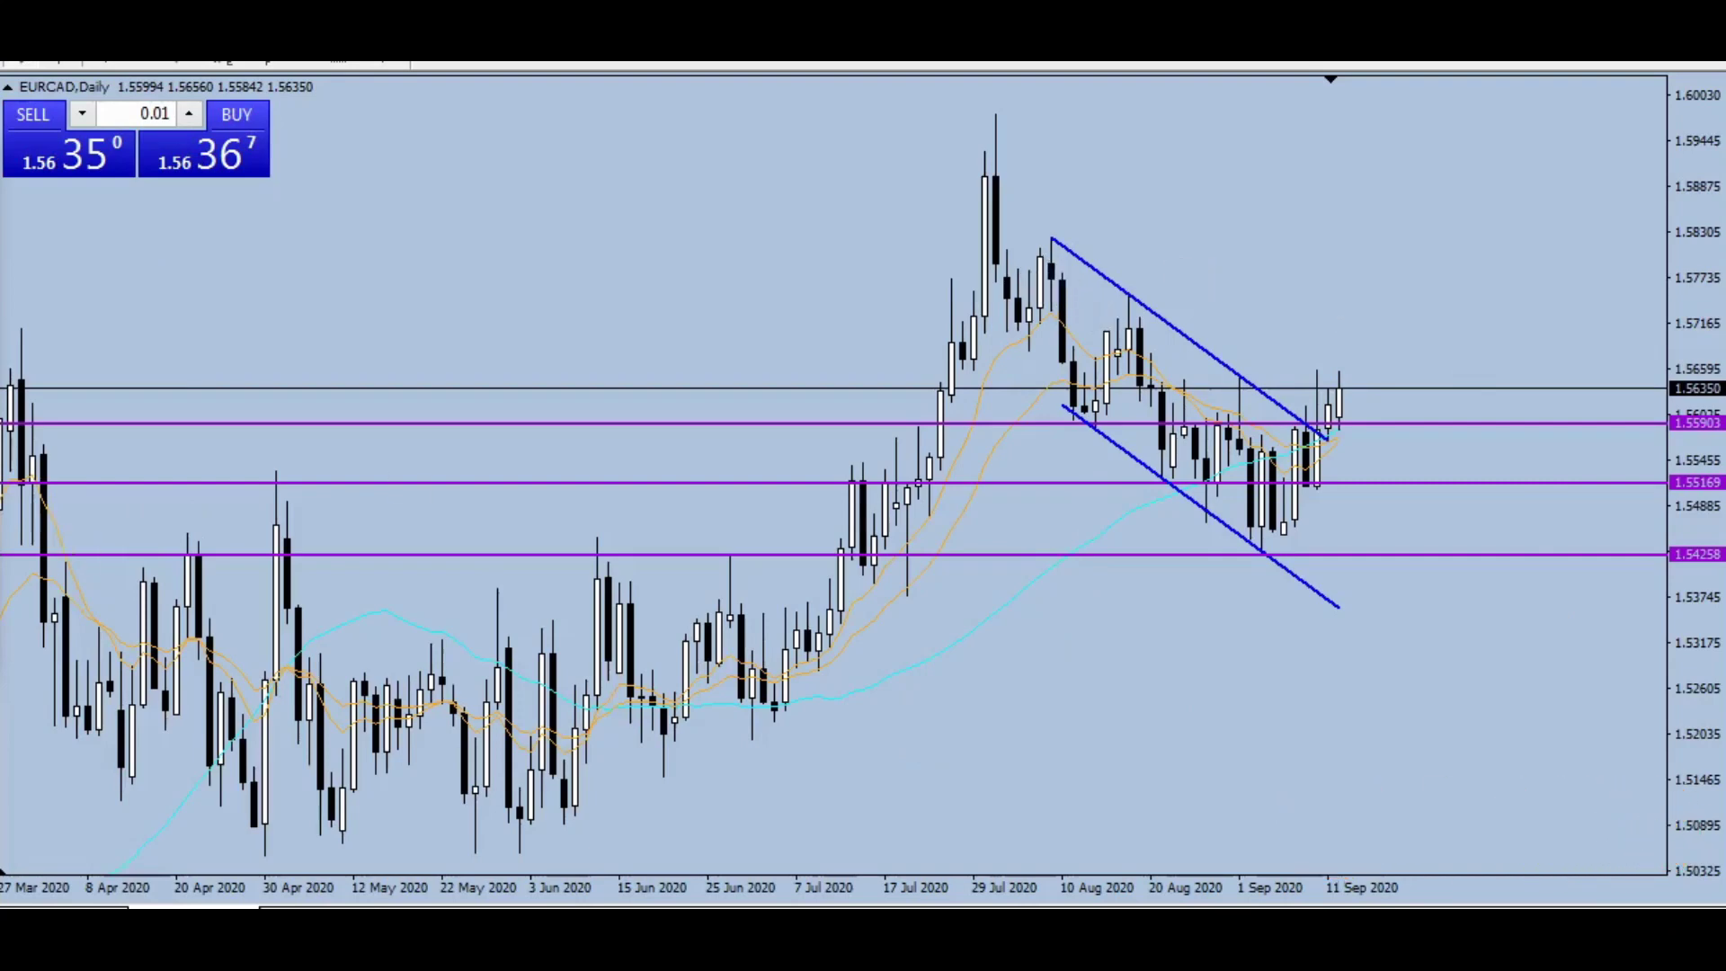
Step: Draw a pink zigzag along the swing highs and lows inside the blue channel up to the breakout
mouse_move(1053, 252)
left_mouse_down()
mouse_move(1041, 328)
mouse_move(1063, 409)
mouse_move(1150, 315)
mouse_move(1179, 481)
mouse_move(1265, 396)
mouse_move(1283, 532)
mouse_move(1320, 438)
left_mouse_up()
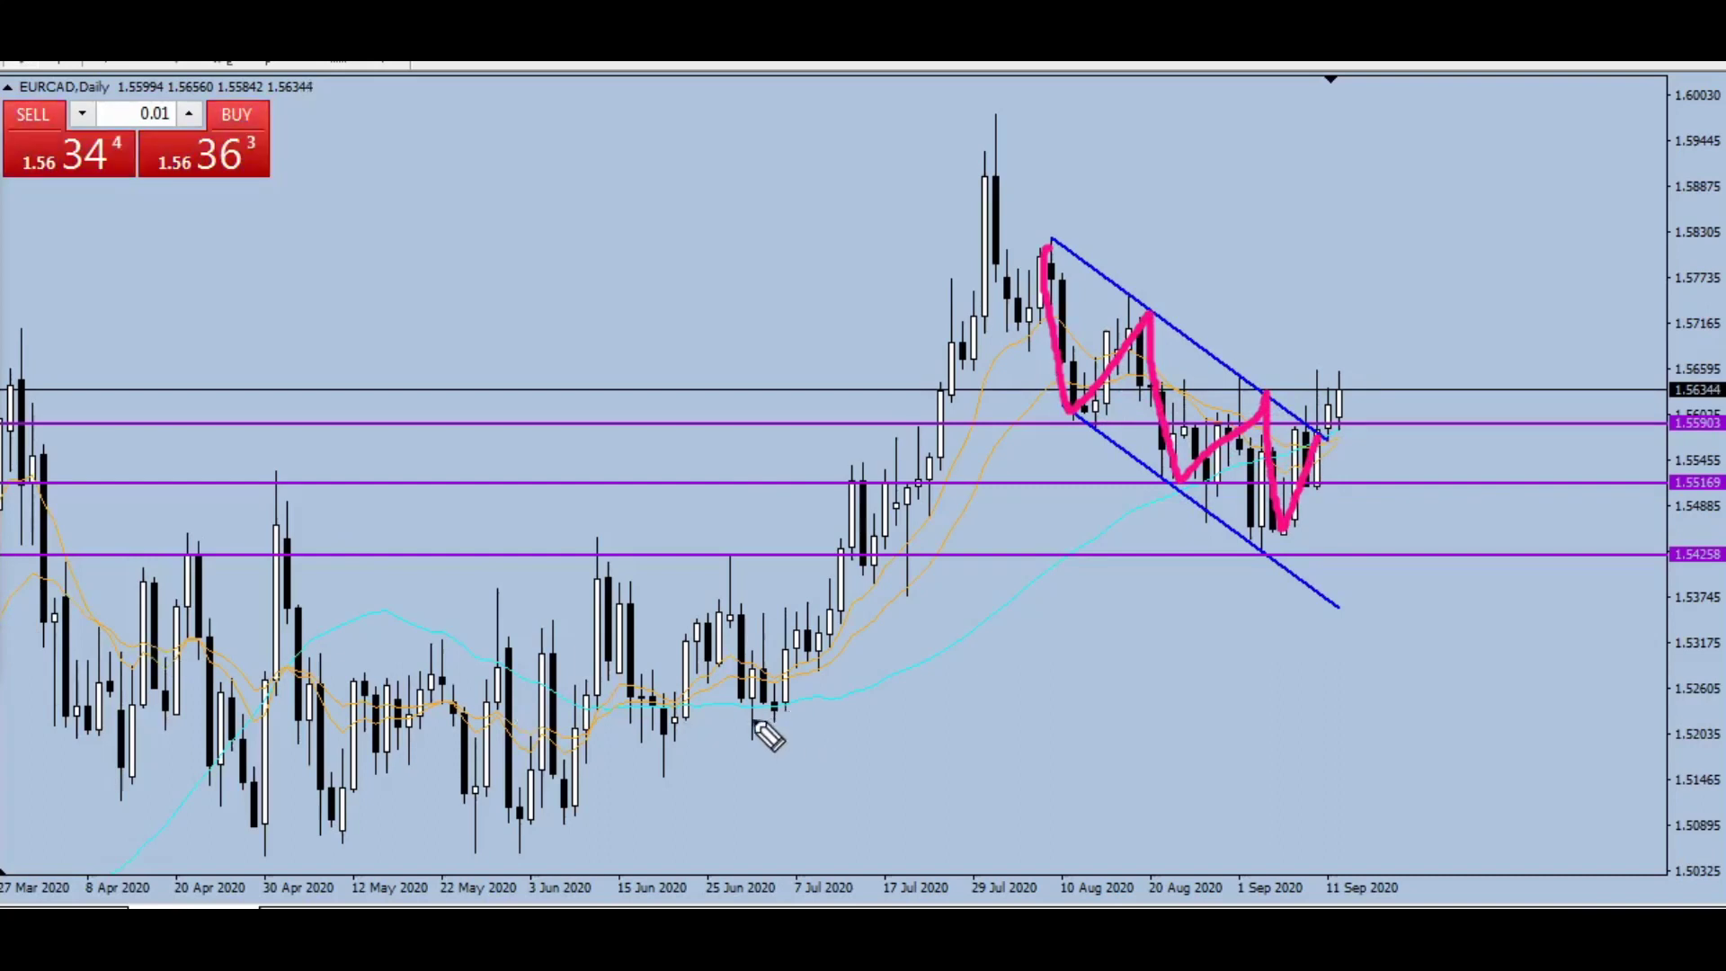
Step: Trace EURCAD's early-July to late-July rally up to the channel's starting peak in yellow
mouse_move(753, 726)
left_mouse_down()
mouse_move(801, 684)
mouse_move(914, 499)
mouse_move(1041, 239)
left_mouse_up()
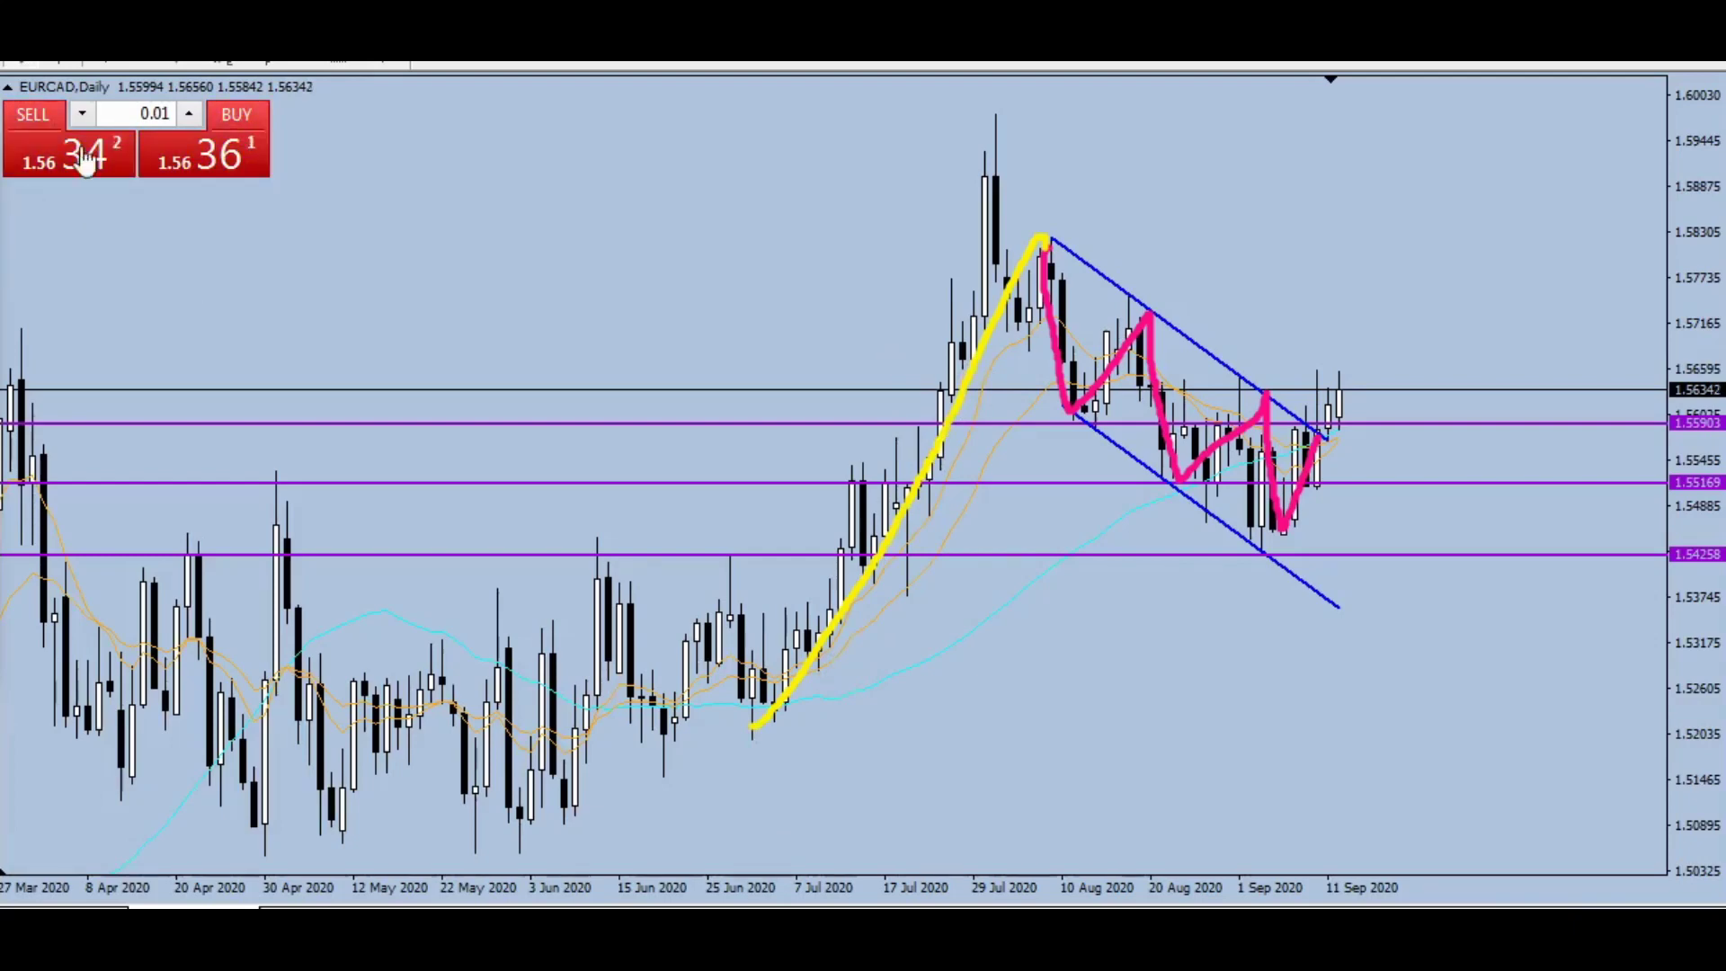
Step: Turn on the crosshair and measure the July rally in pips from its low to the peak
middle_click(677, 834)
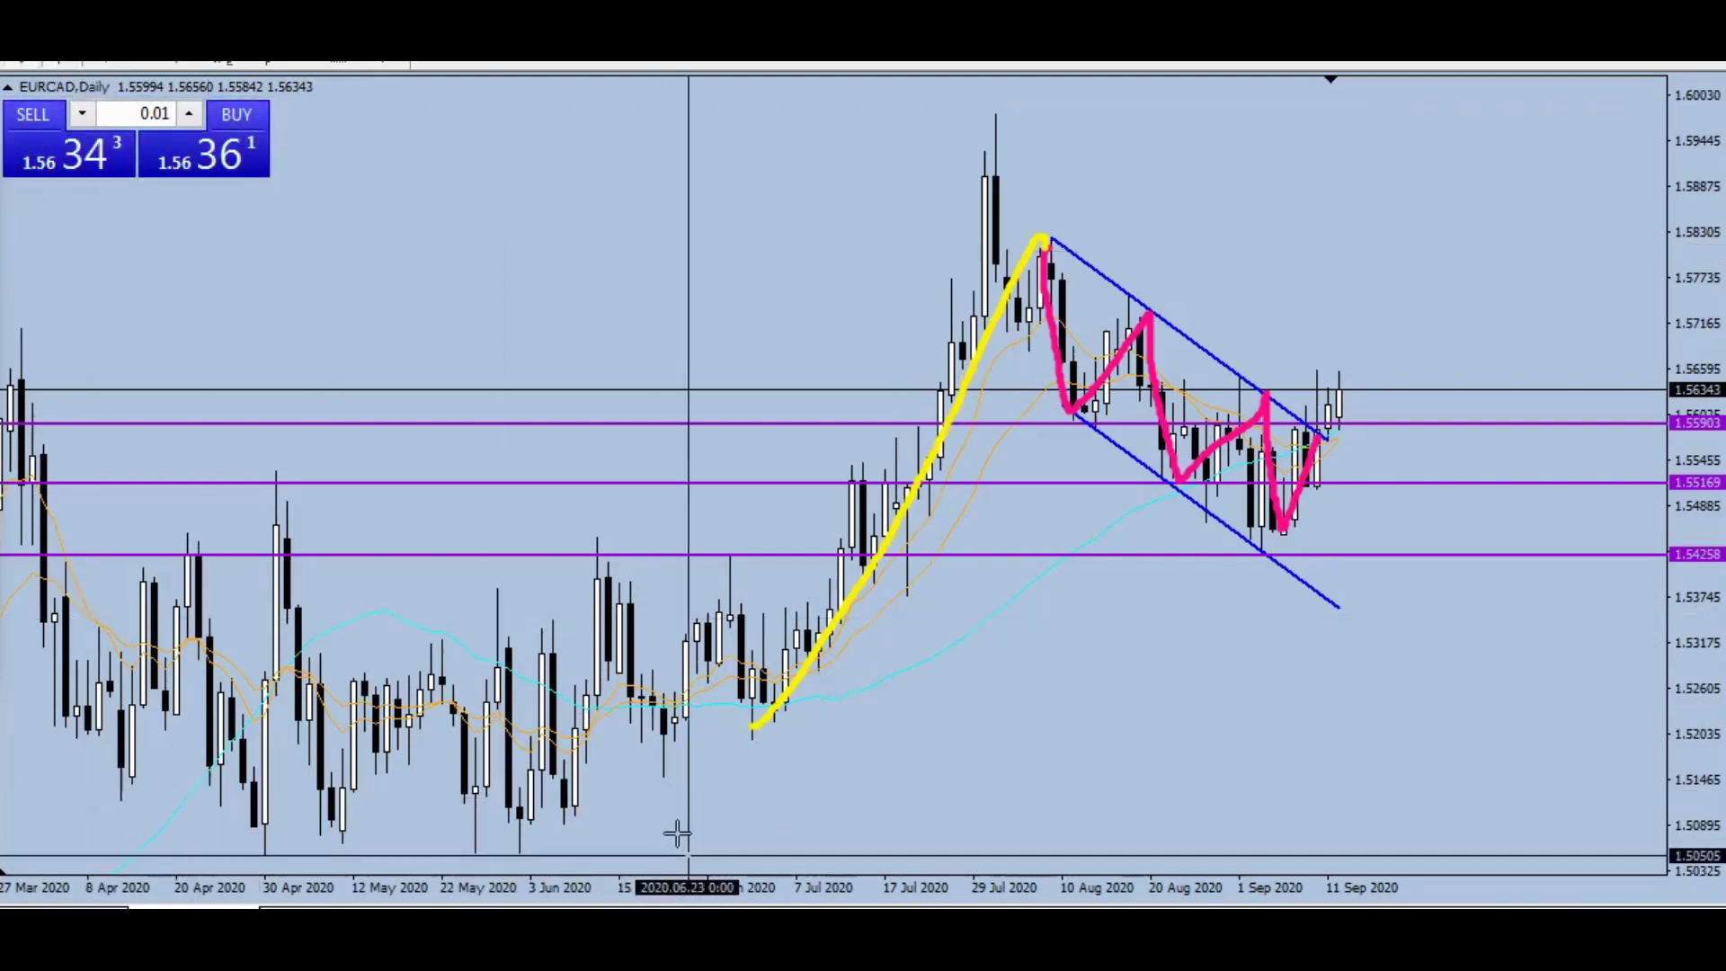
scroll(724, 786, "up", 3)
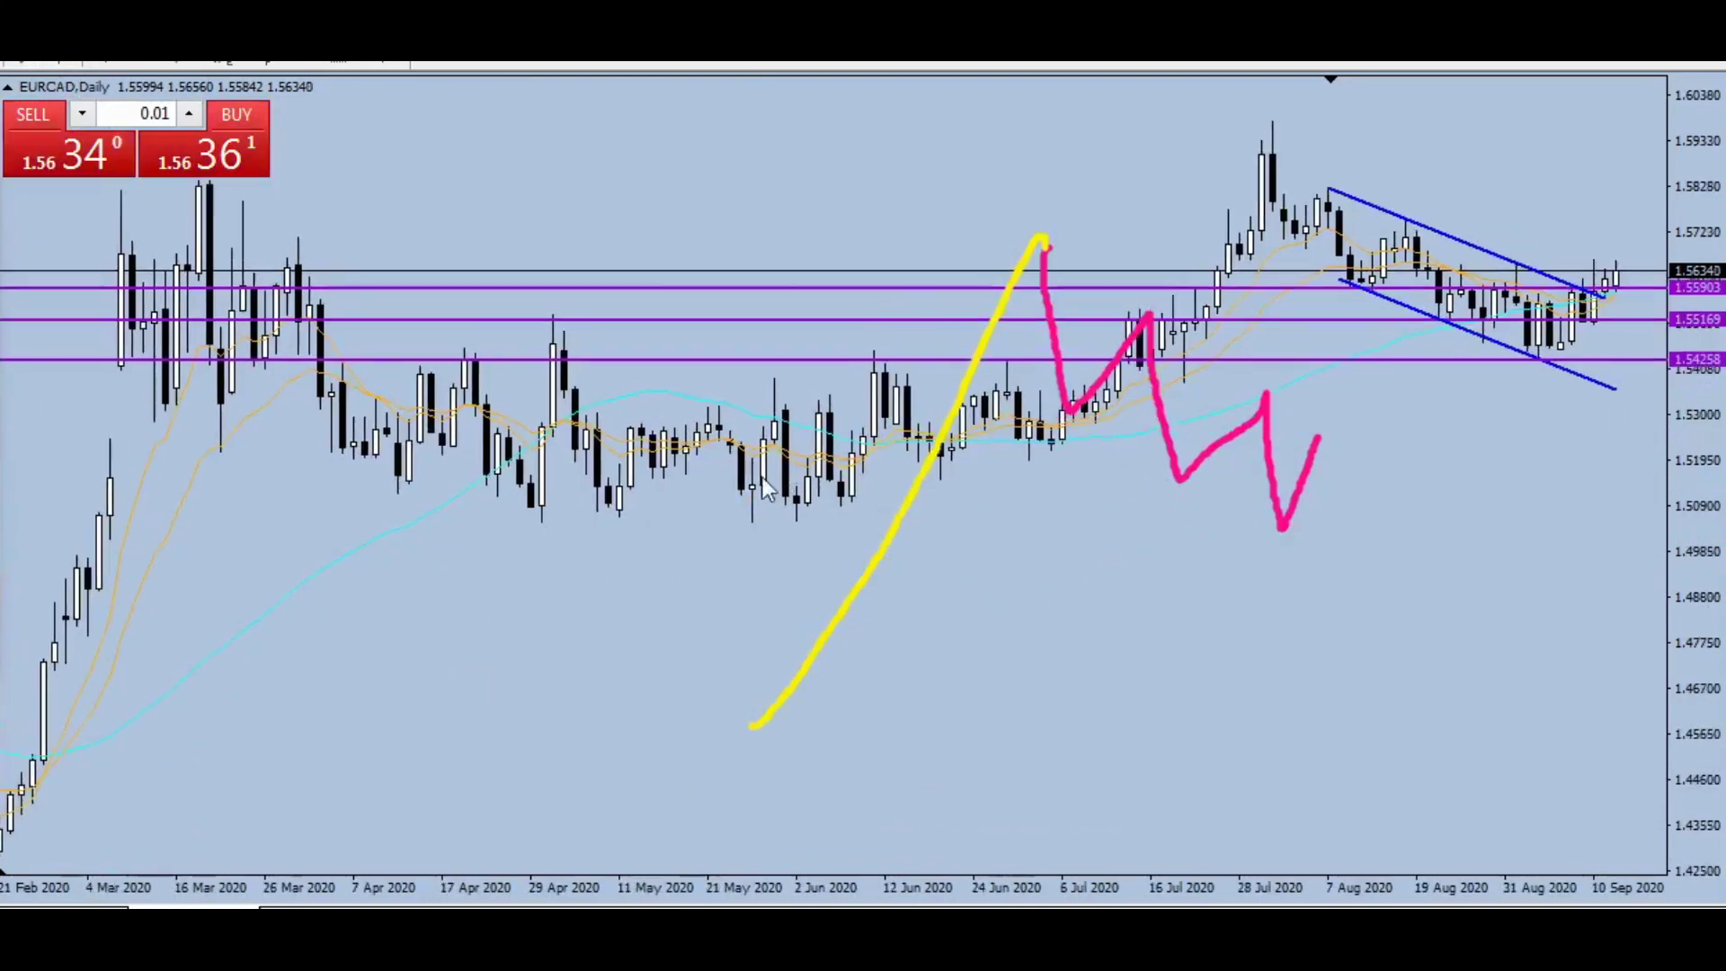
scroll(766, 488, "down", 3)
middle_click(627, 667)
left_click_drag(771, 717, 1006, 197)
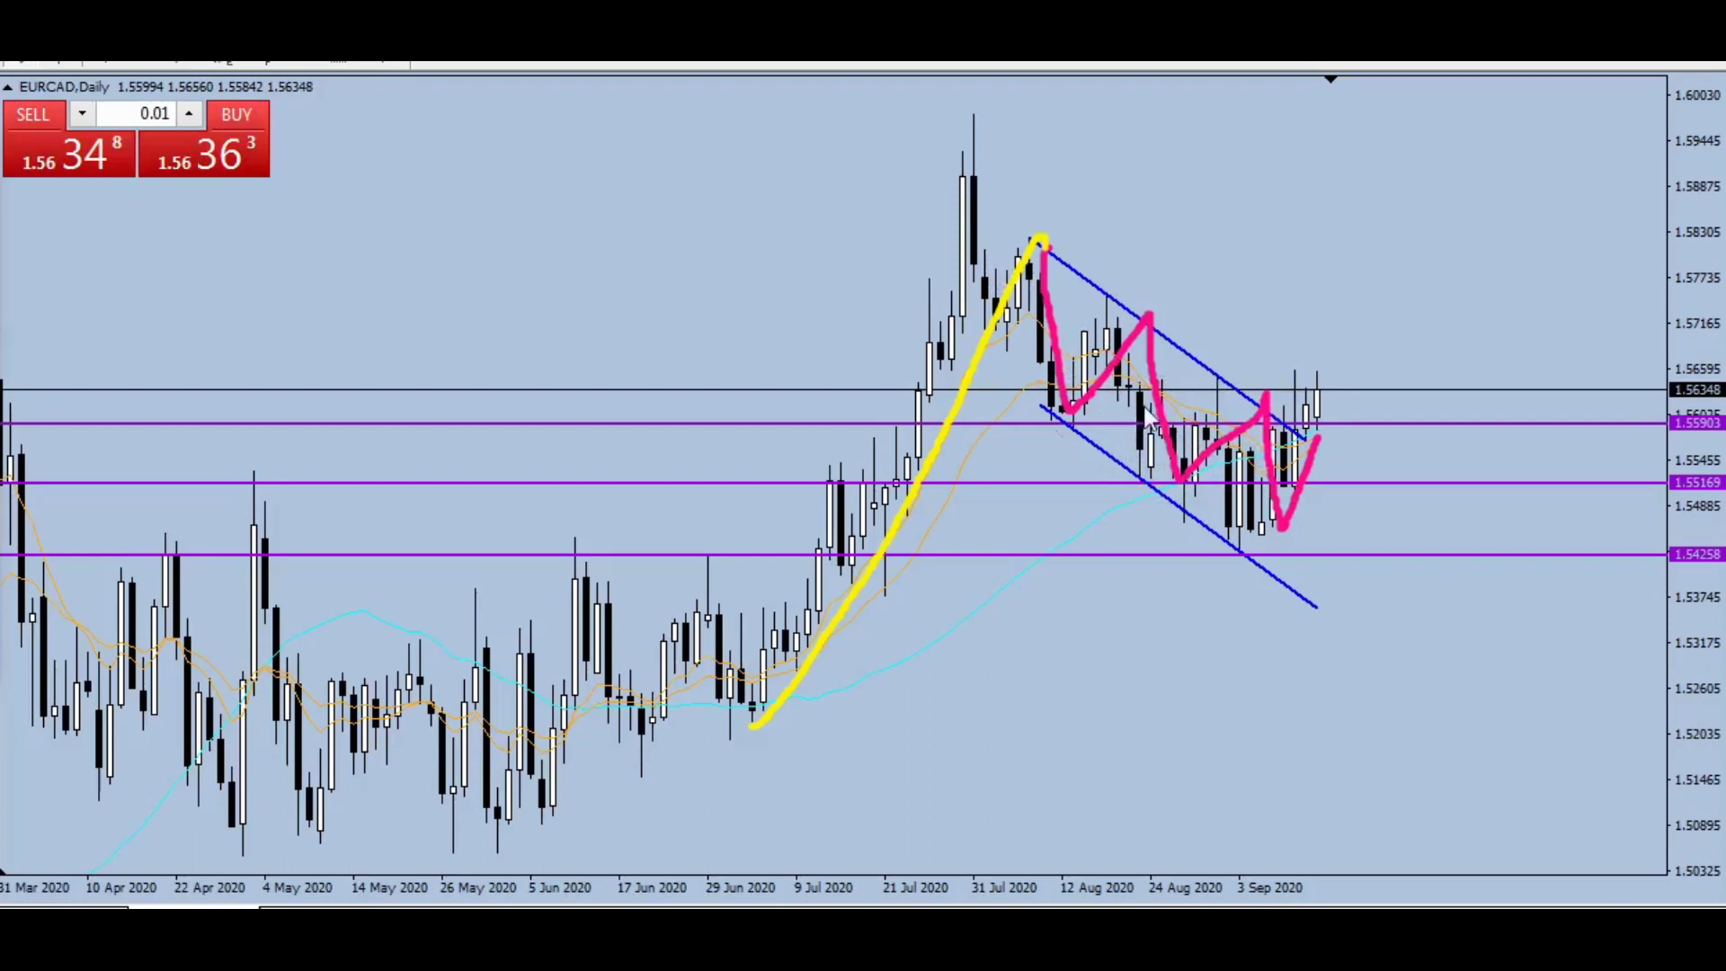
mouse_move(1160, 395)
left_click(68, 62)
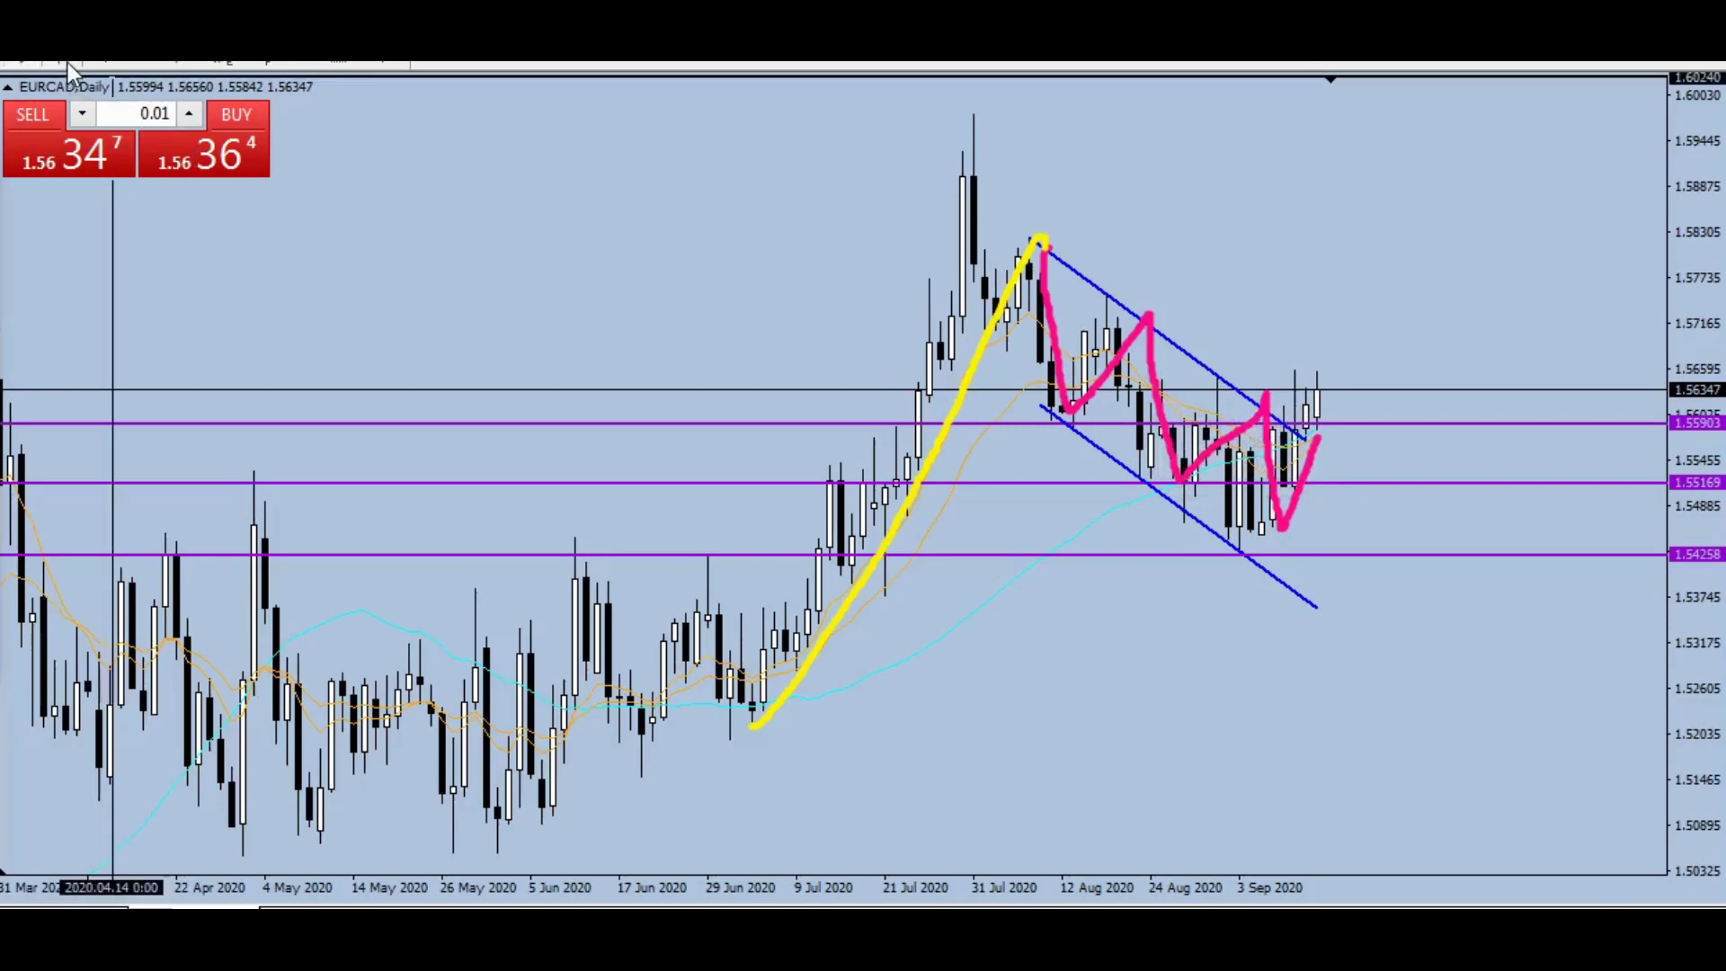
left_click_drag(1087, 300, 1141, 481)
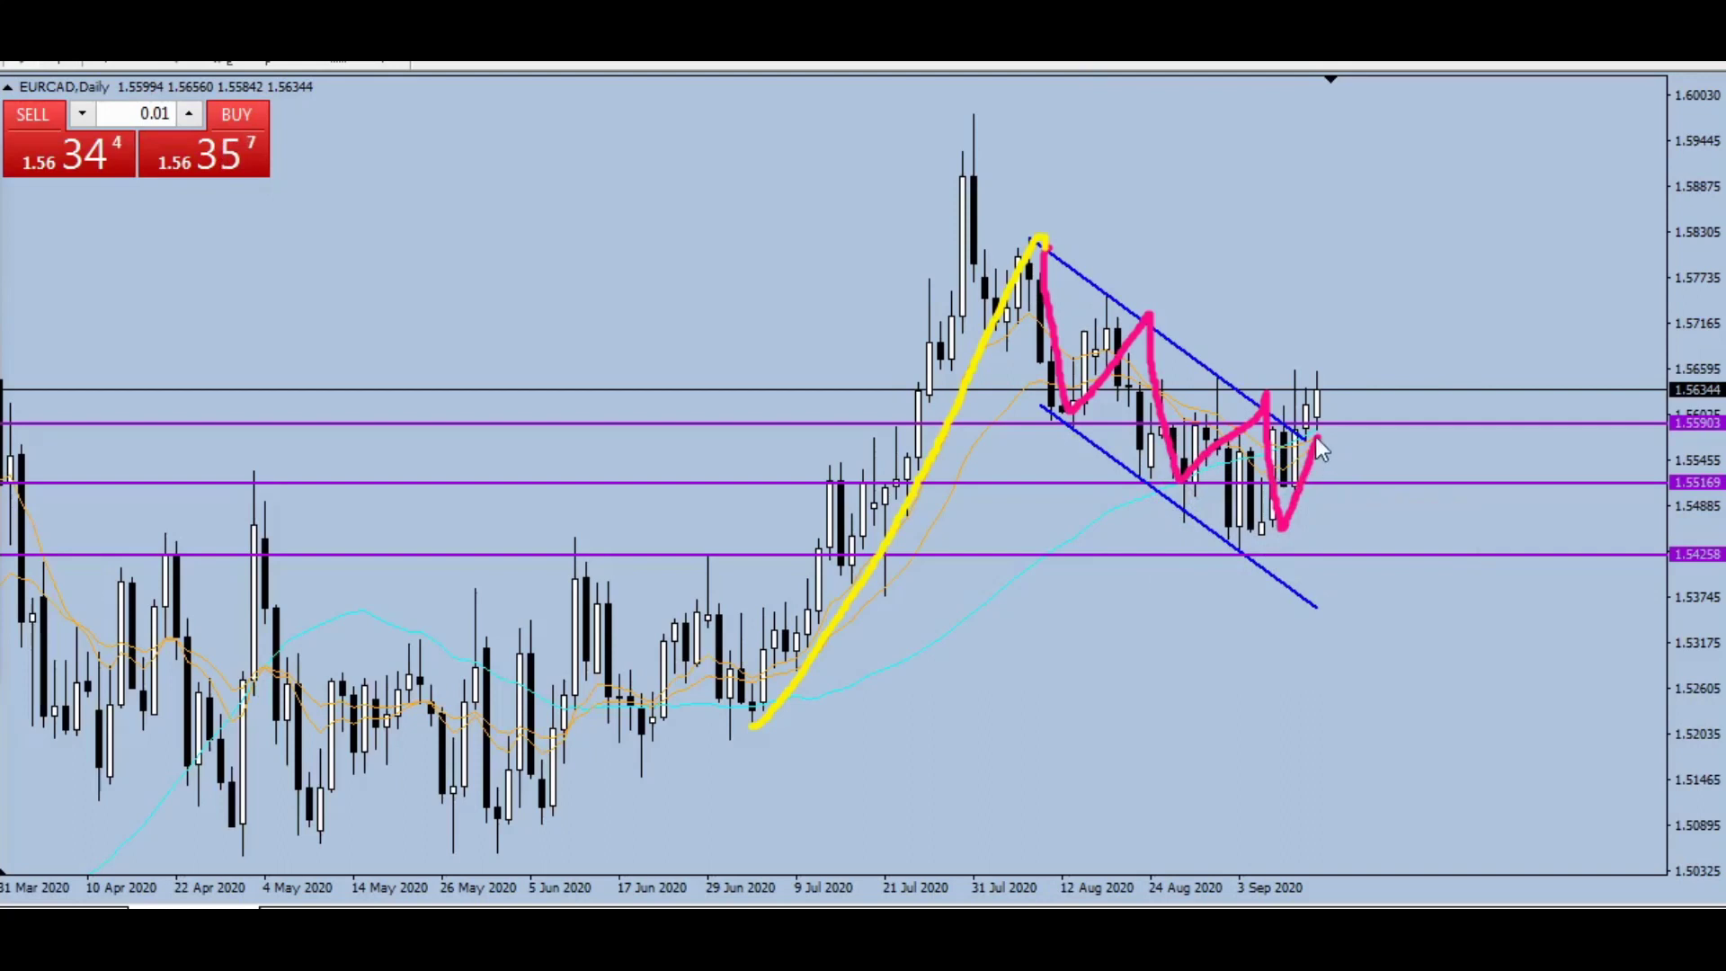
mouse_move(1219, 460)
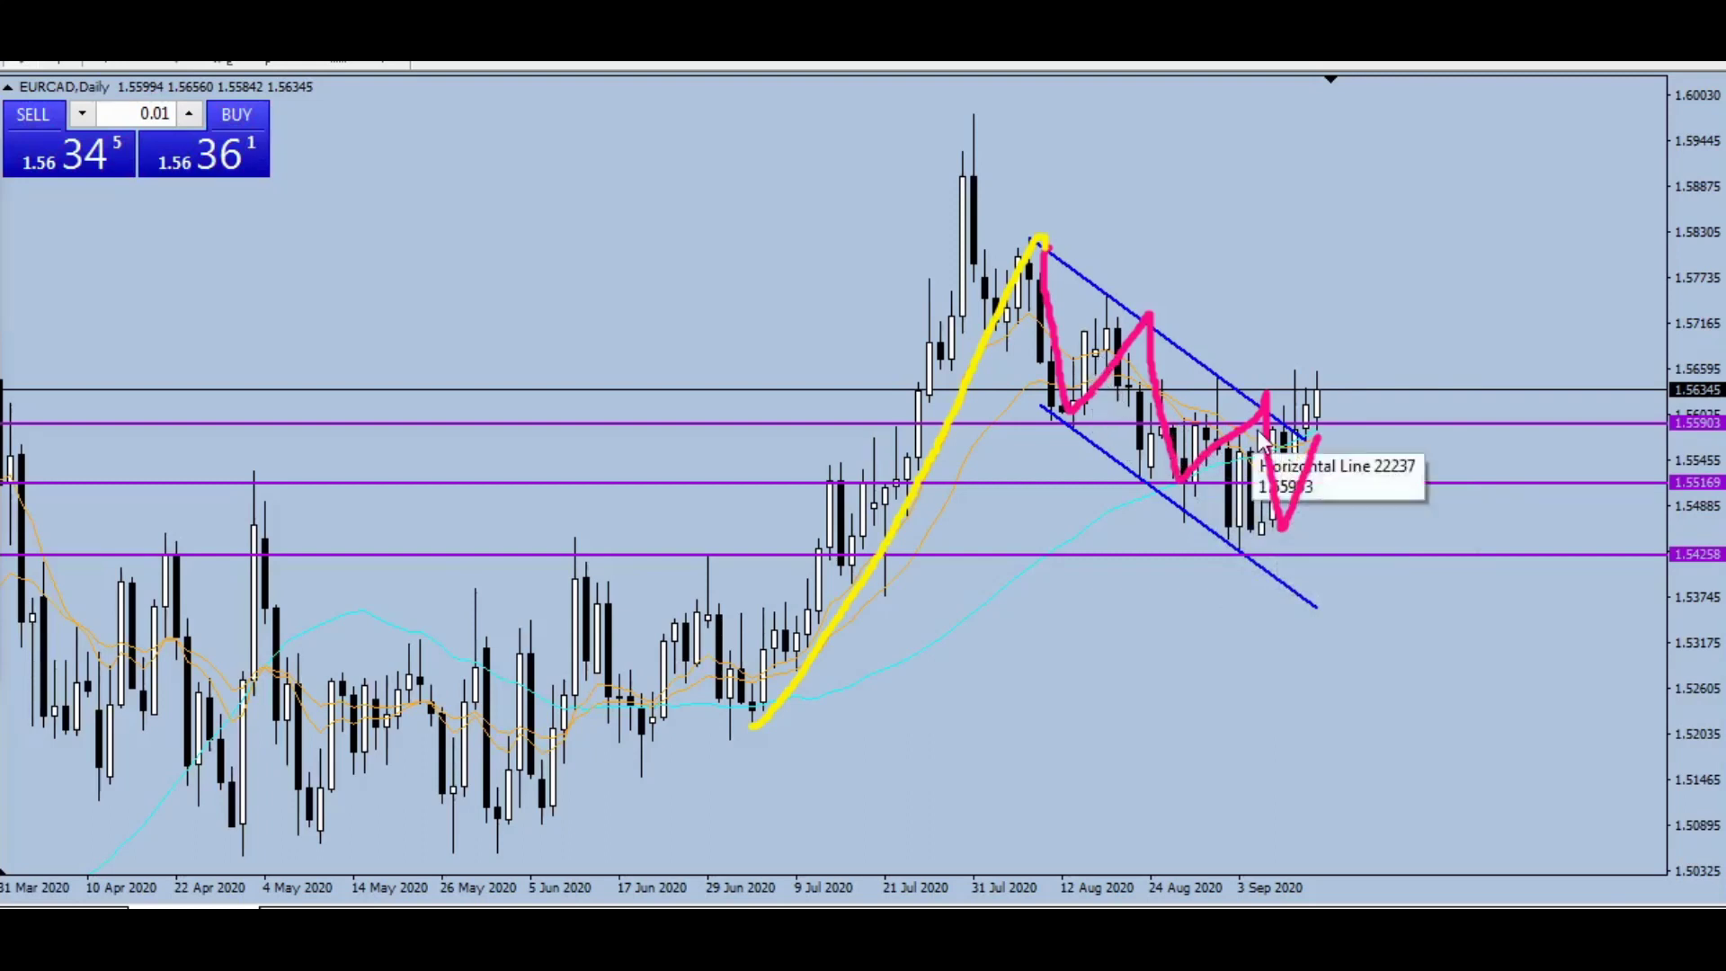
mouse_move(806, 706)
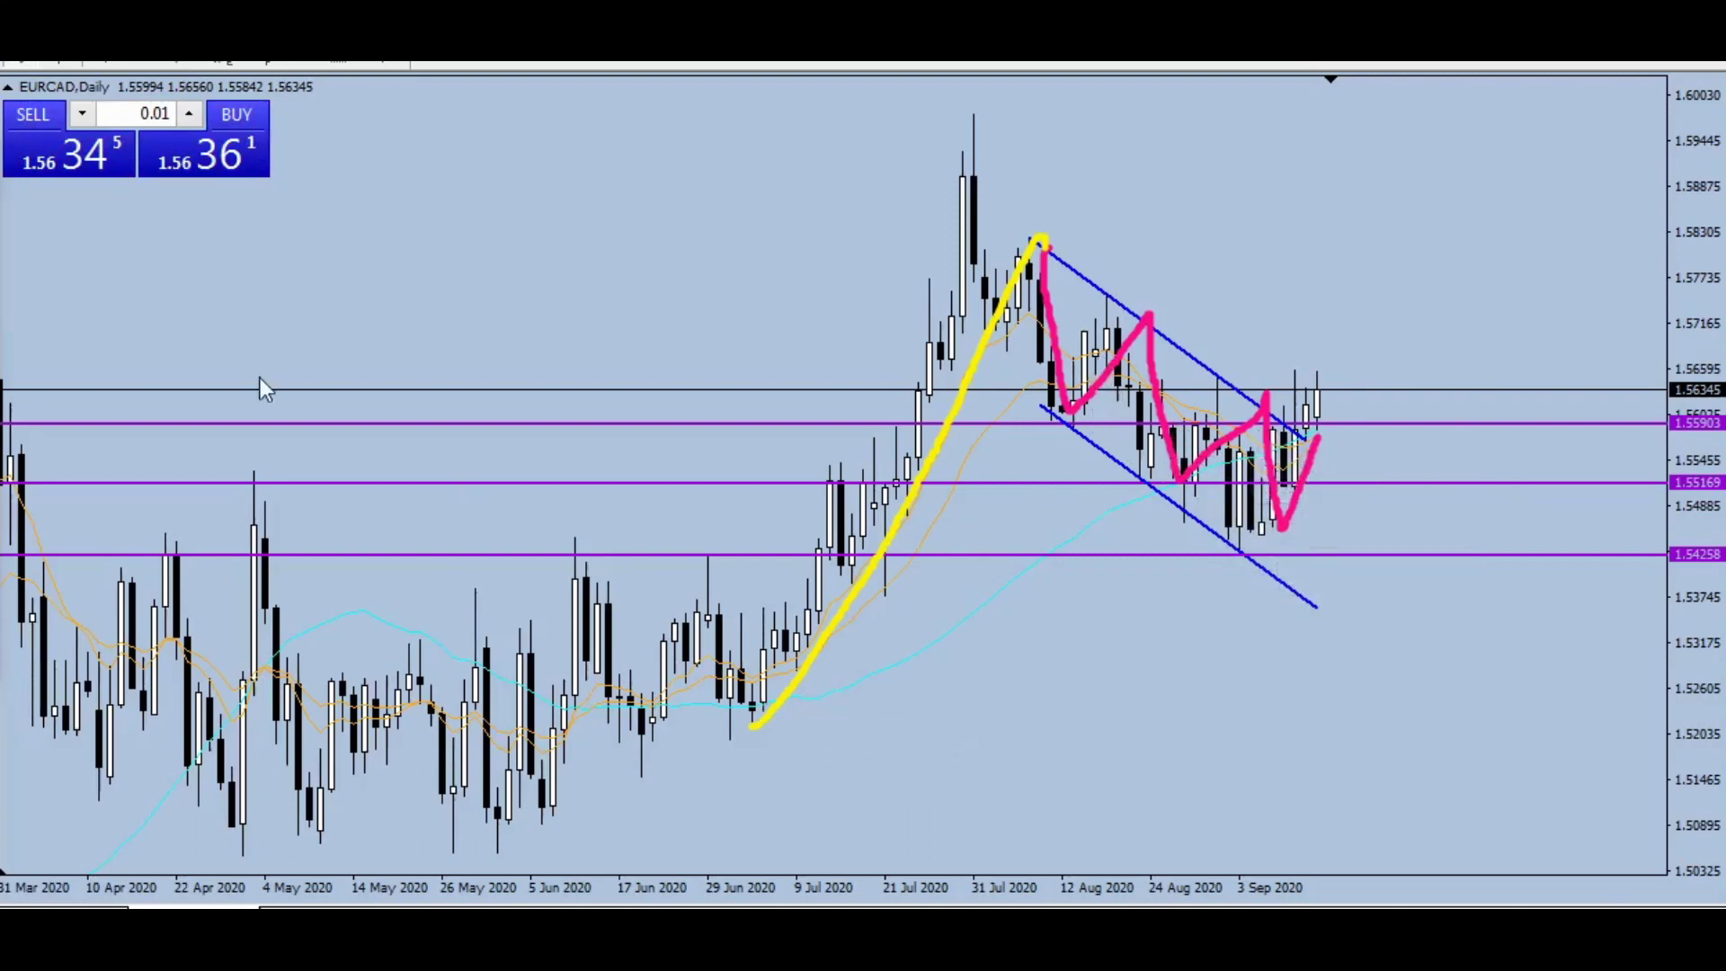
left_click(67, 59)
left_click_drag(735, 700, 979, 237)
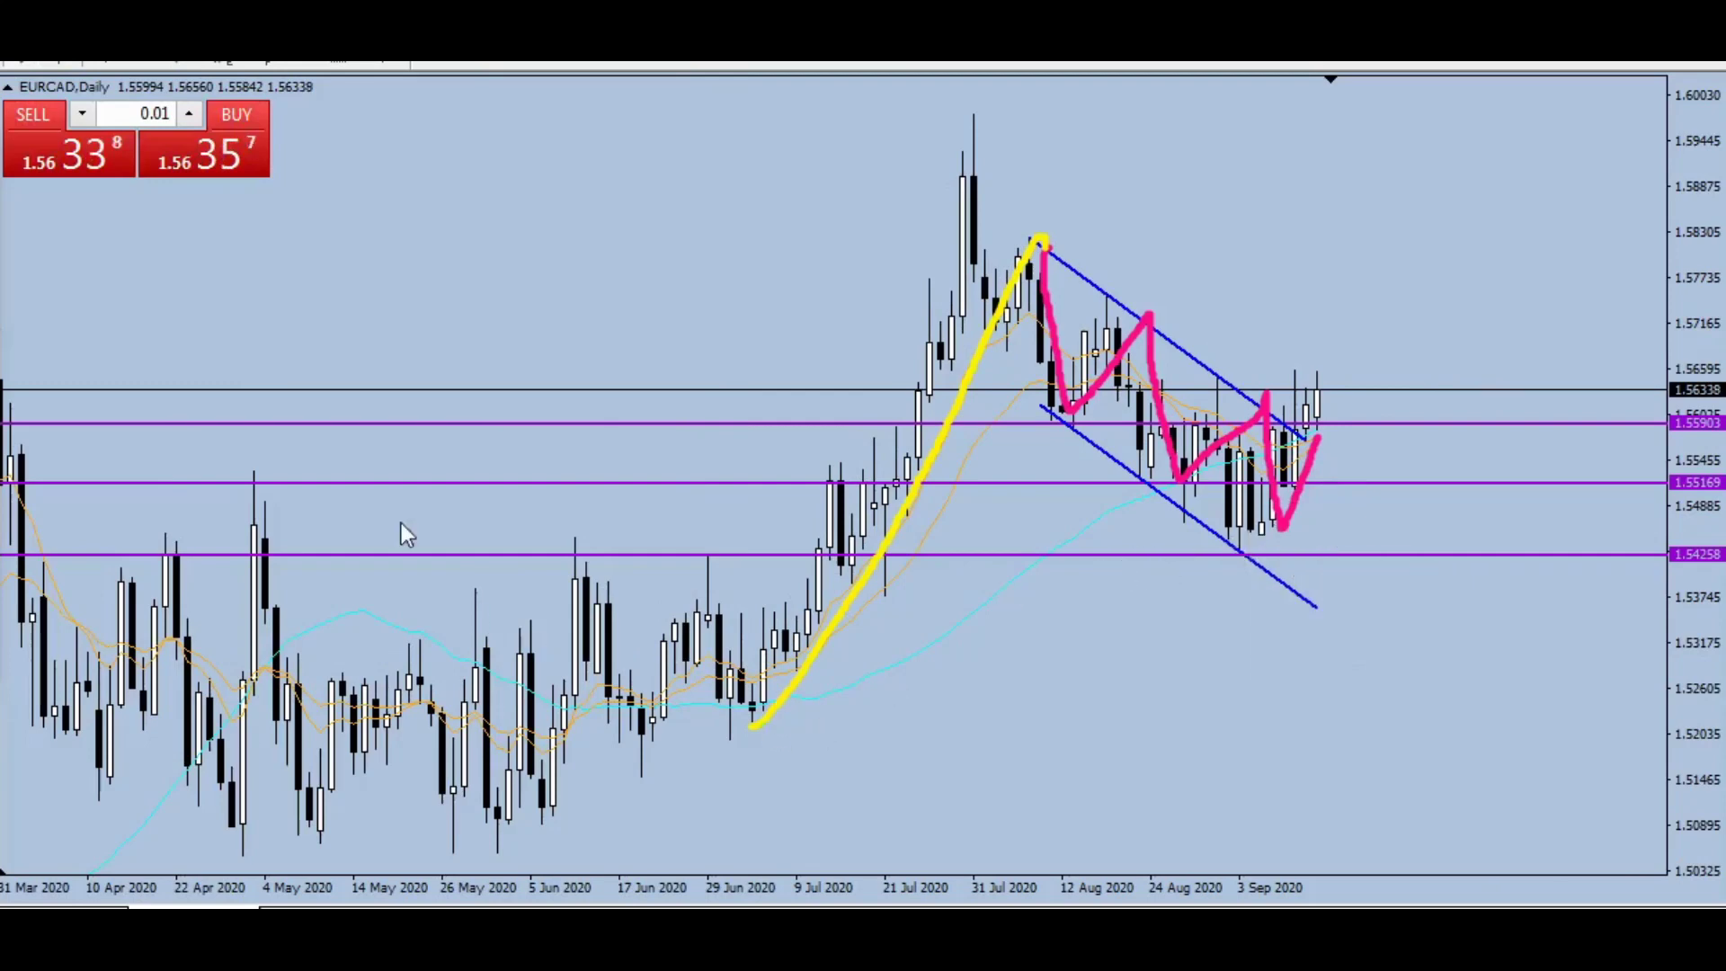
mouse_move(13, 281)
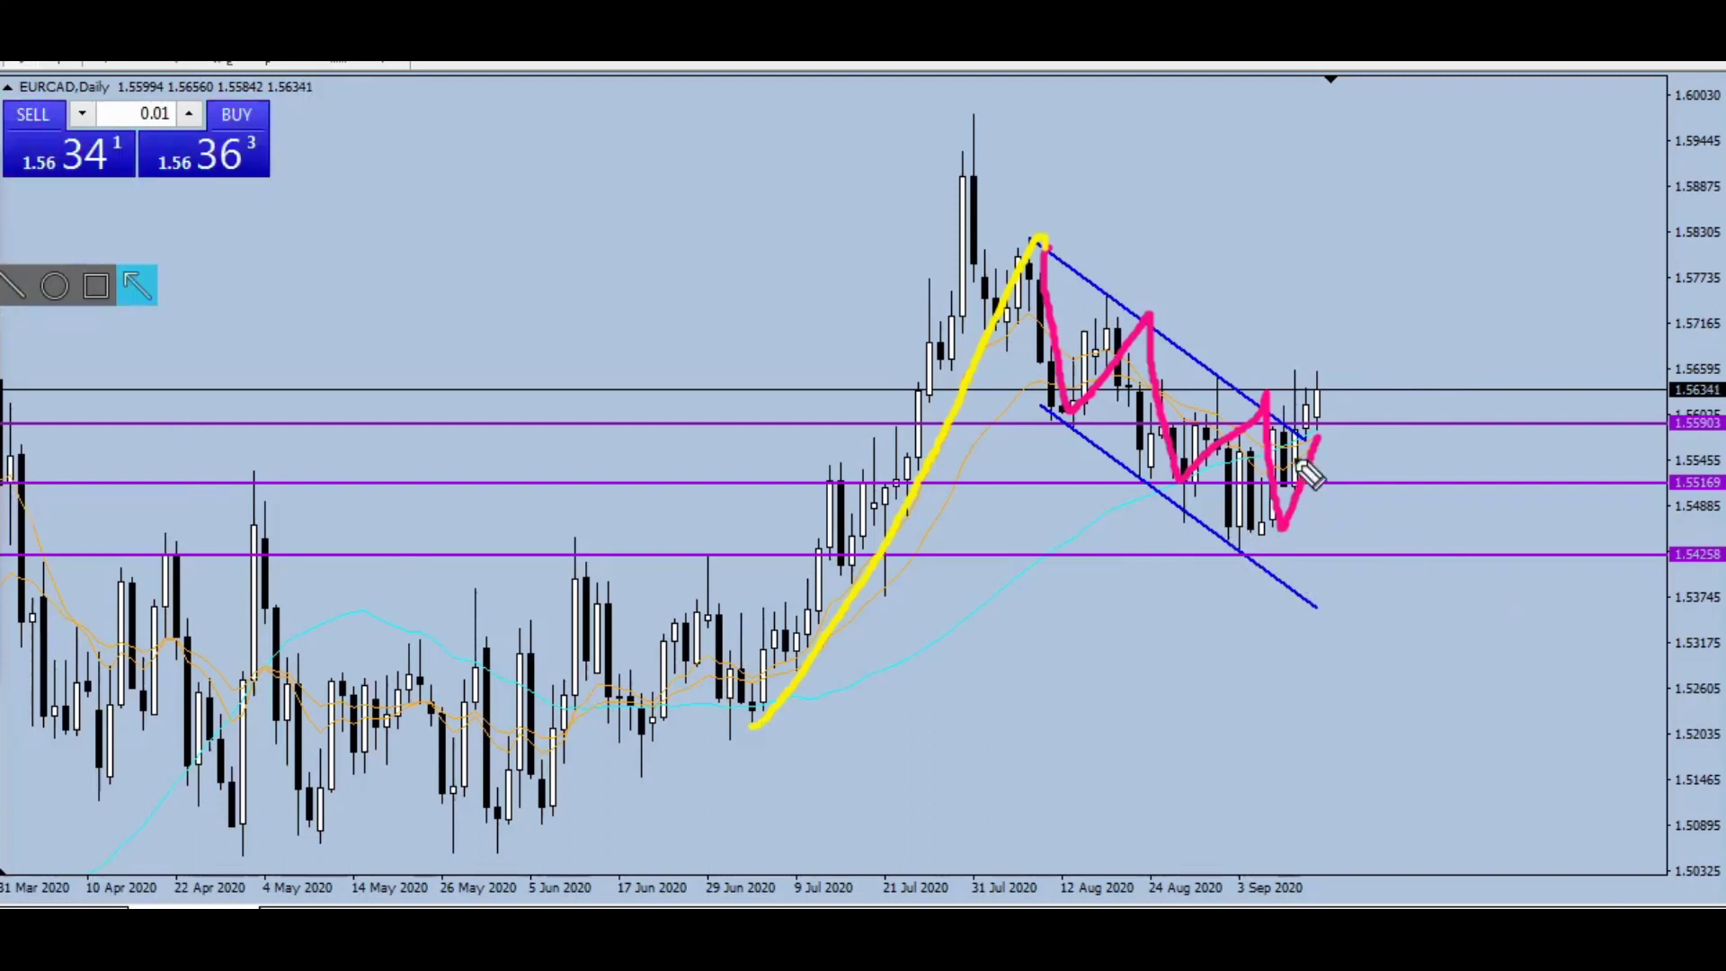
Step: Draw a yellow arrow rising from the breakout, then place a horizontal target line at 1.58980
mouse_move(1323, 421)
left_mouse_down()
mouse_move(1424, 235)
mouse_move(1514, 127)
mouse_move(1452, 149)
mouse_move(1512, 167)
left_mouse_up()
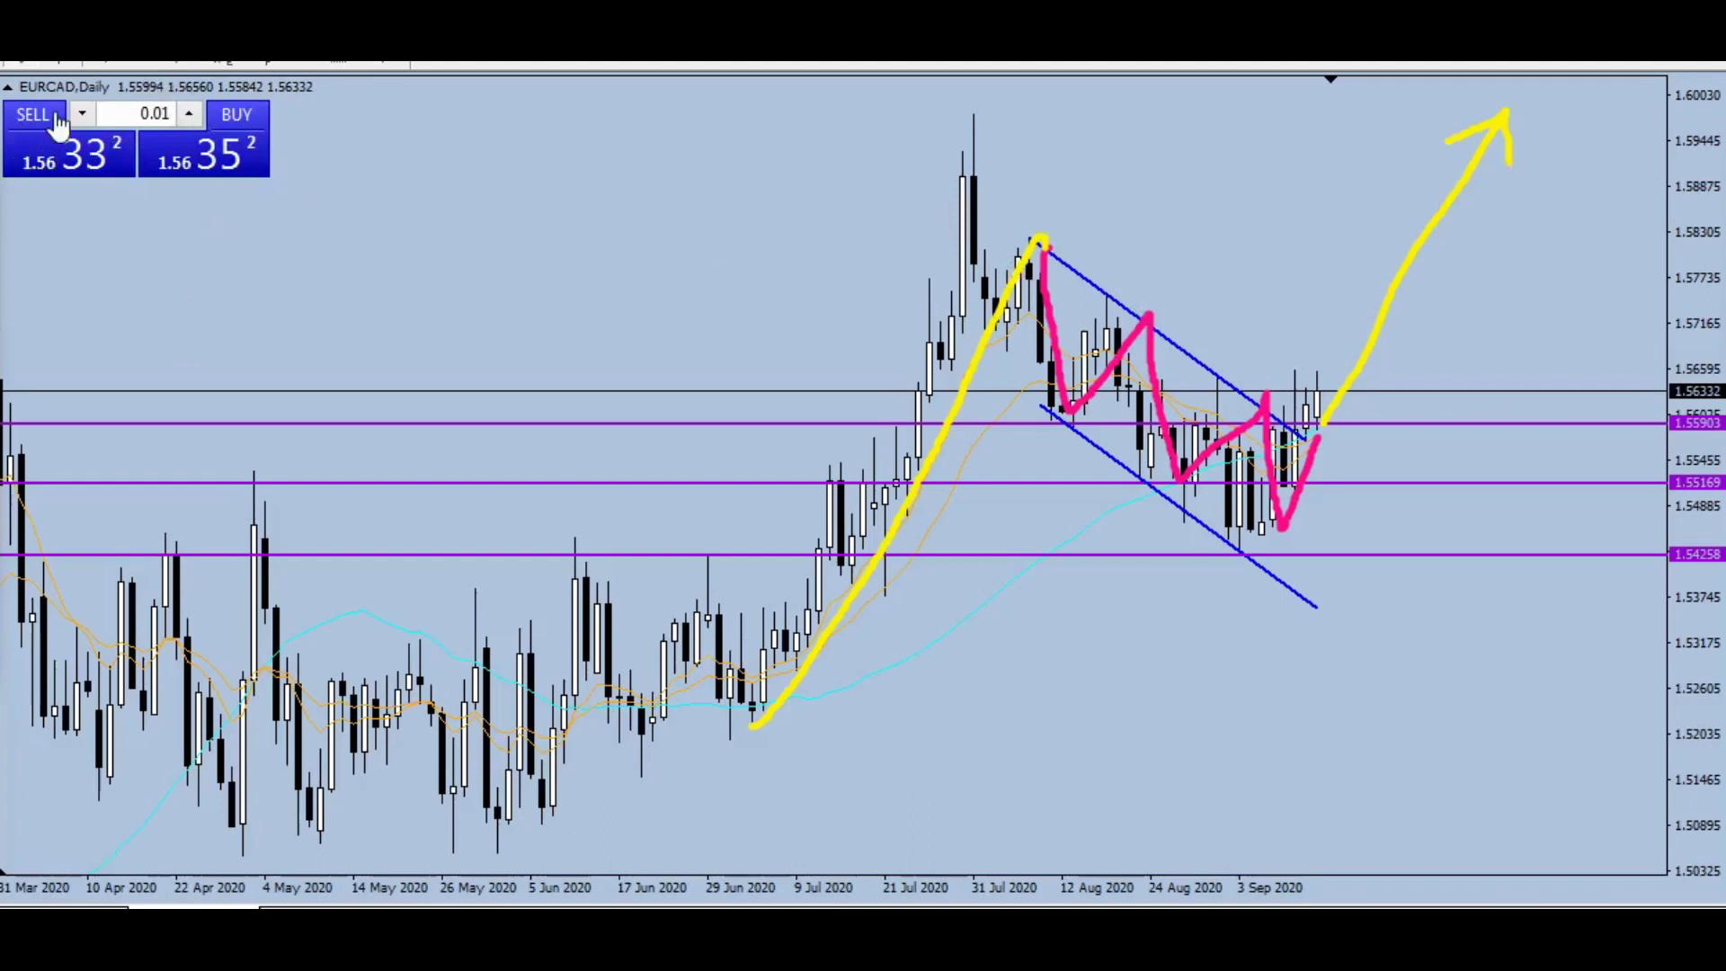
left_click(131, 59)
left_click(788, 159)
left_click_drag(788, 159, 778, 176)
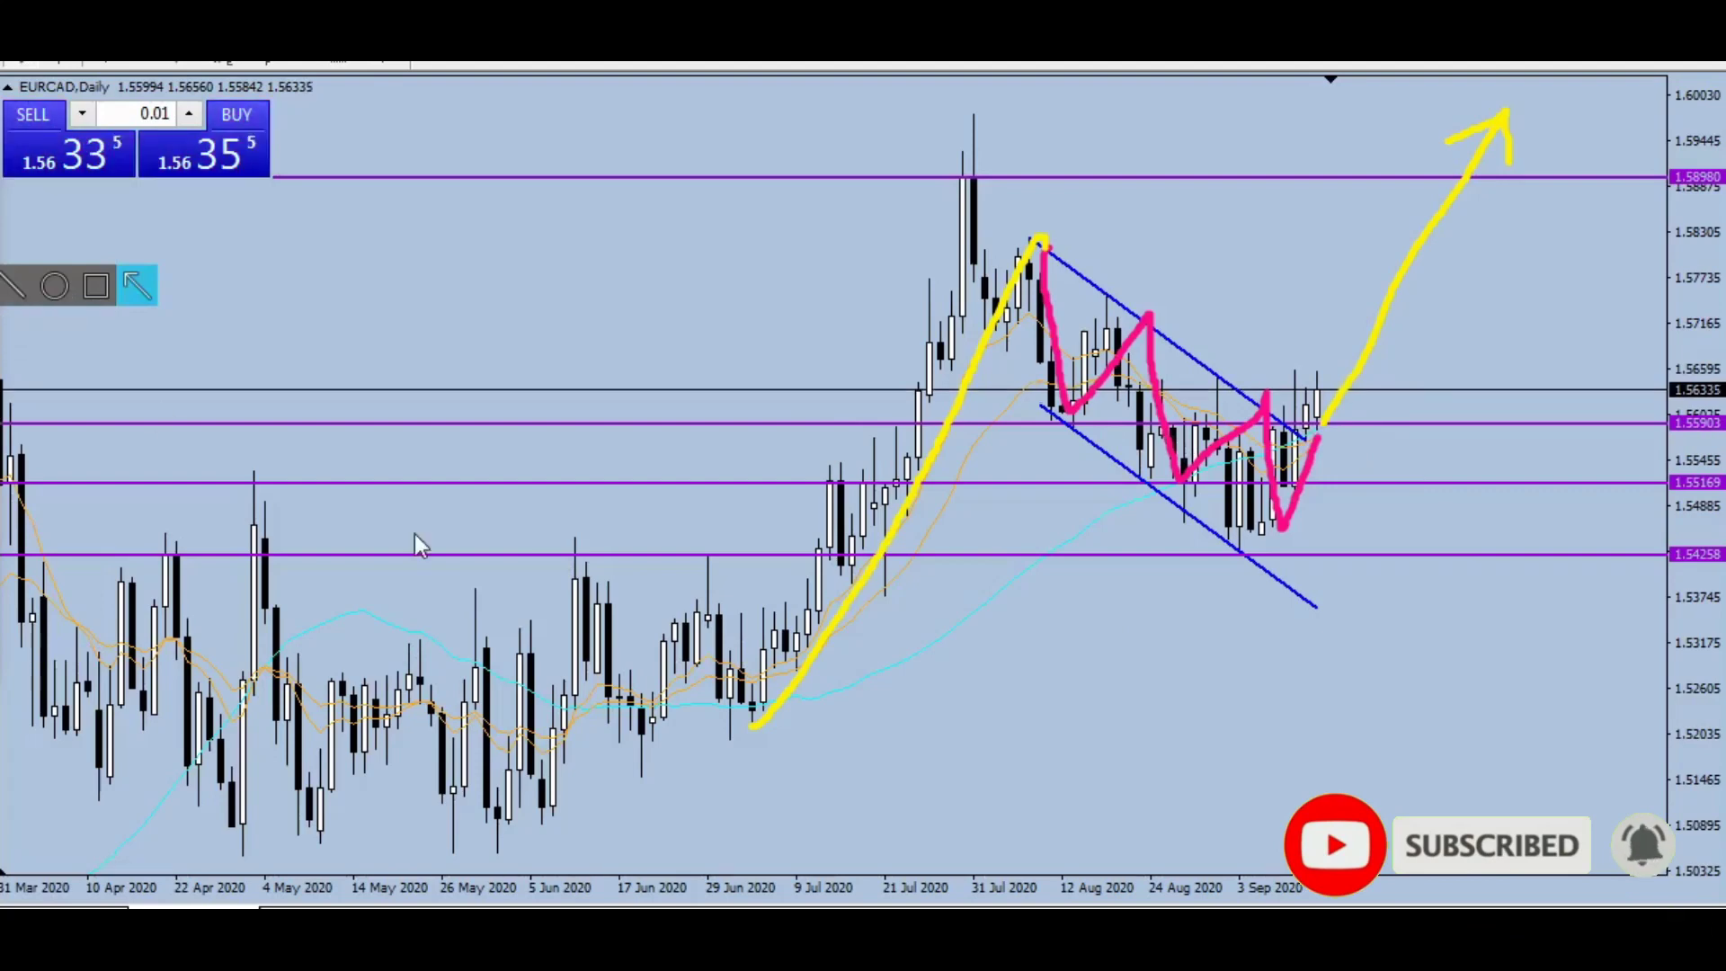
Step: Mark the 1.55903 touches with pink arrows: an up arrow at the first low and down arrows over the rejections
left_click_drag(1042, 493, 1049, 425)
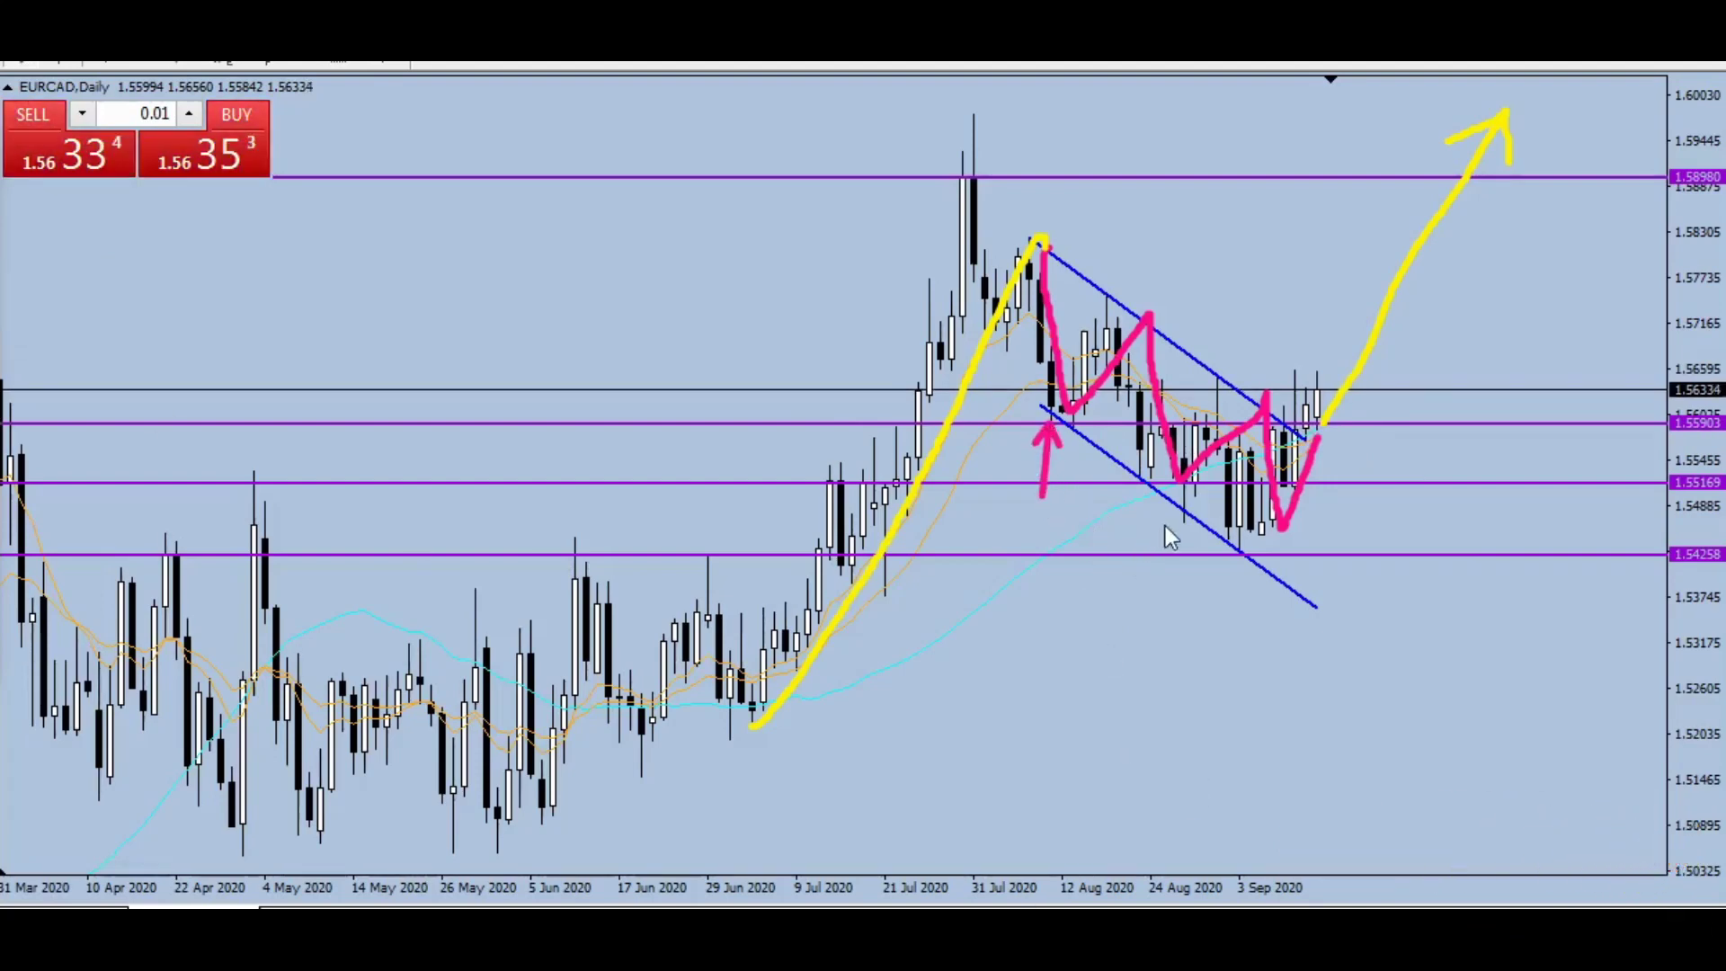
mouse_move(1227, 358)
left_mouse_down()
mouse_move(1224, 385)
mouse_move(1245, 342)
left_mouse_up()
mouse_move(1269, 272)
left_mouse_down()
mouse_move(1271, 383)
mouse_move(1294, 346)
left_mouse_up()
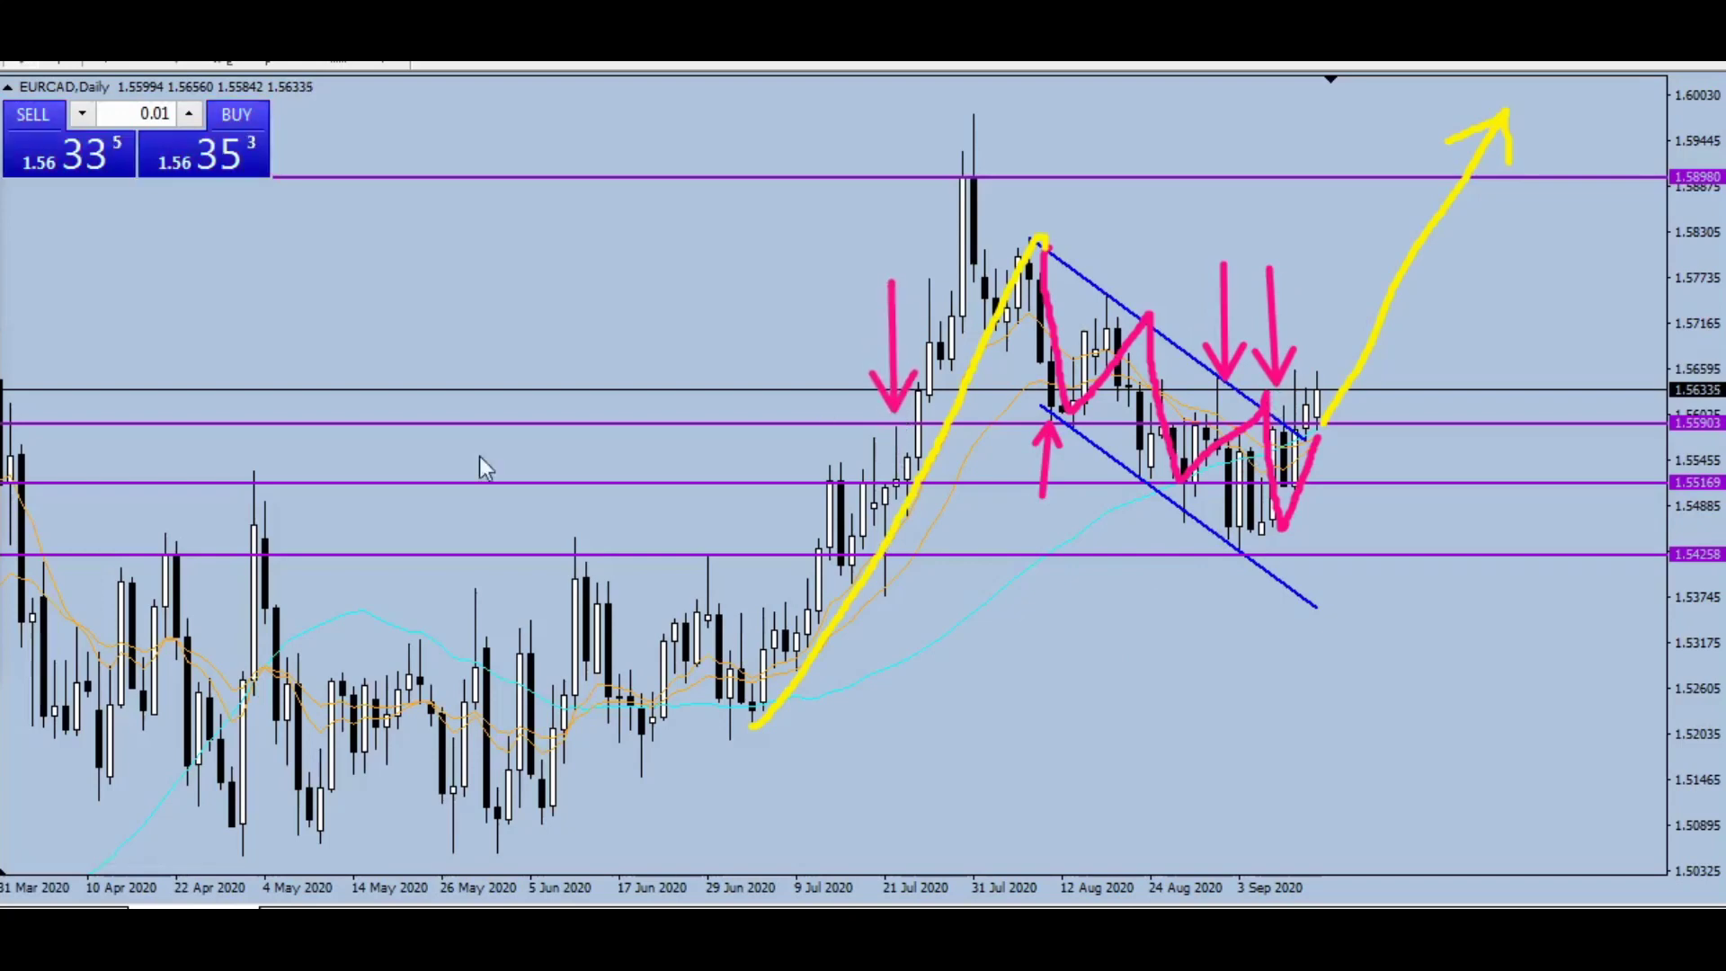
left_click_drag(11, 364, 20, 404)
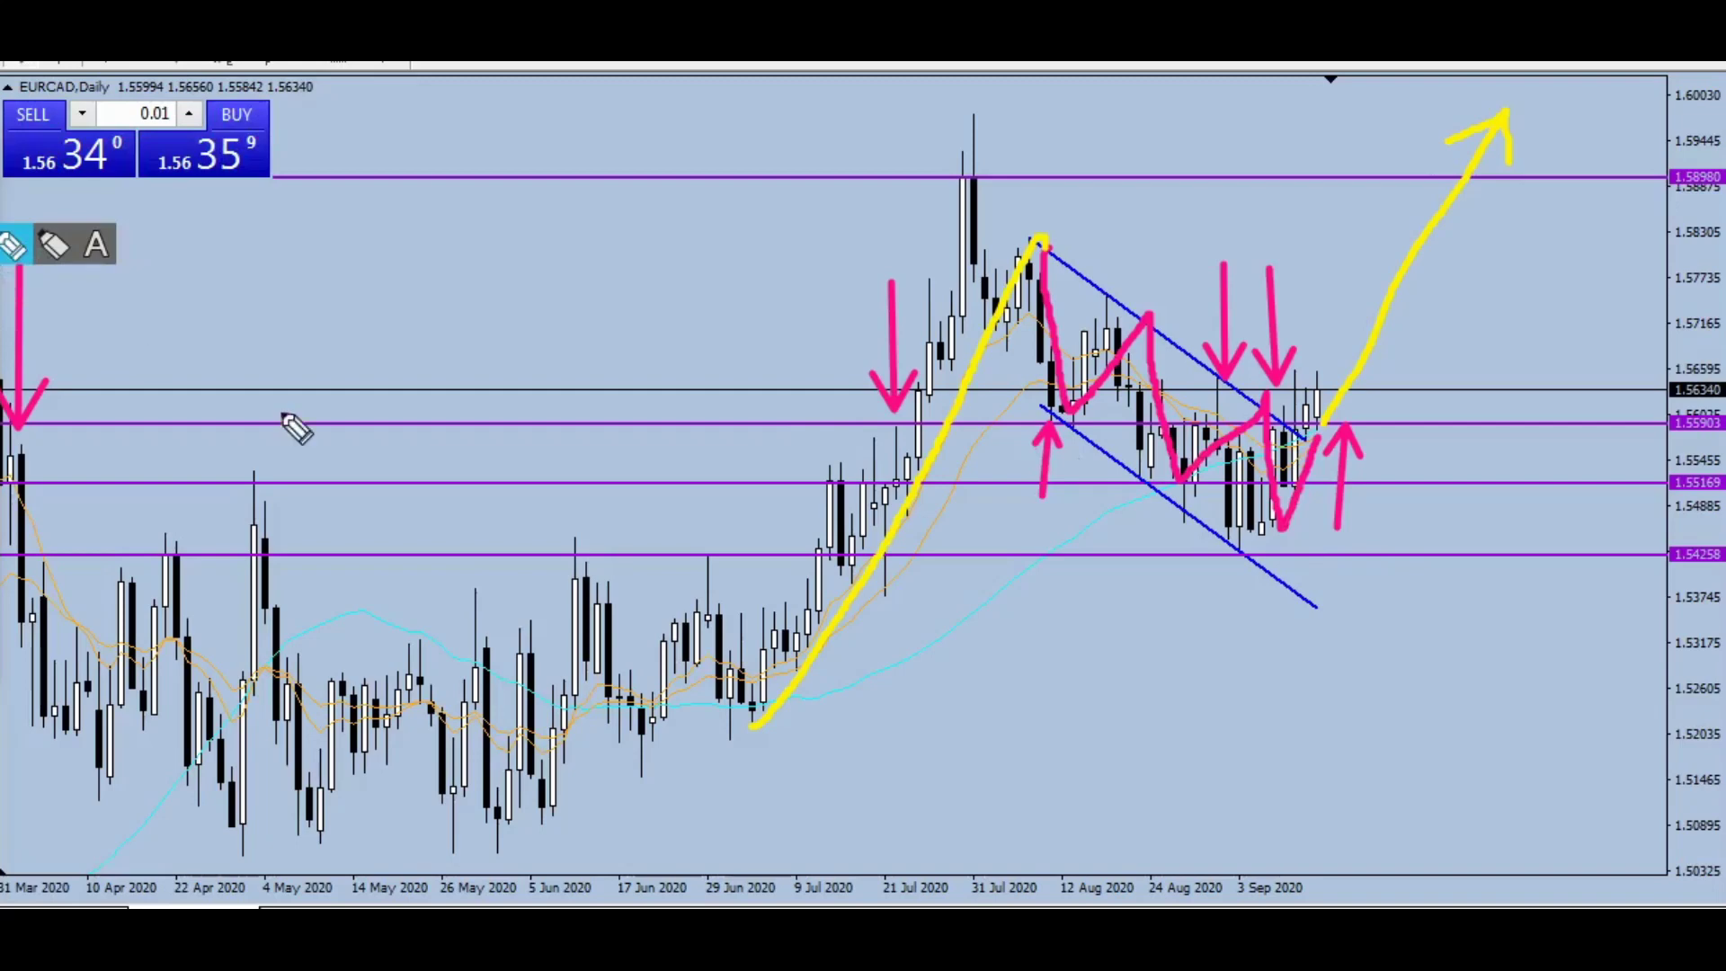
Step: Underline 1.55903 in pink across the chart and retrace the yellow breakout arrow
left_click_drag(686, 422, 1016, 426)
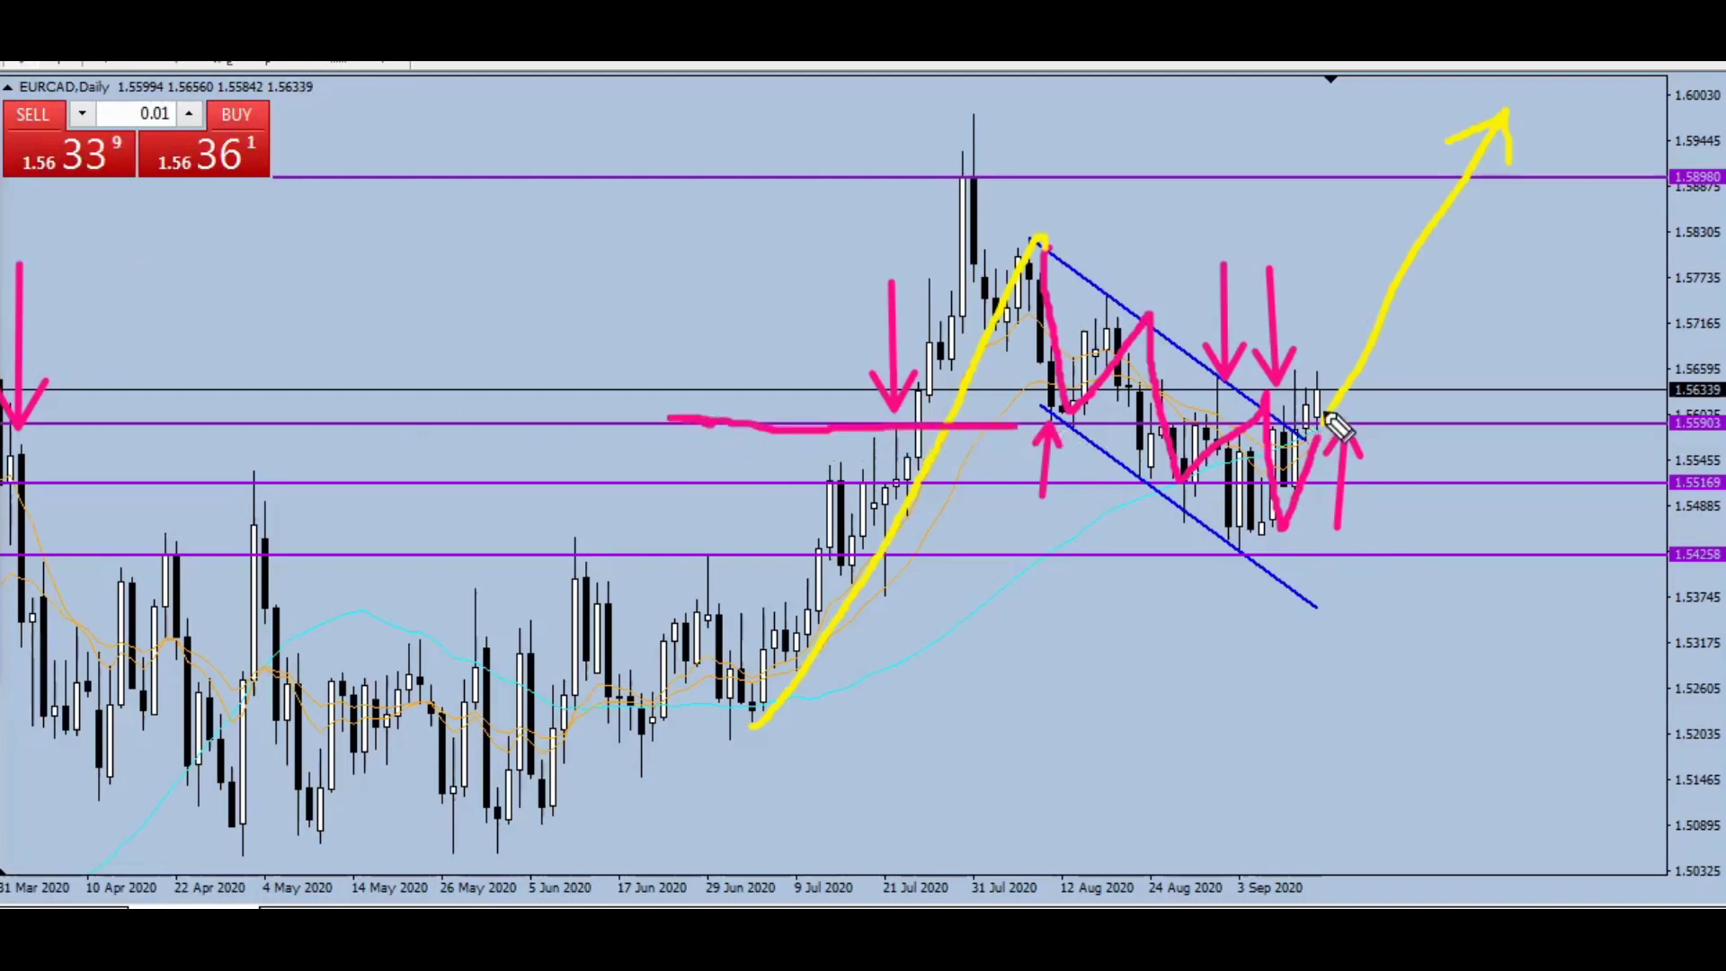
left_click_drag(1363, 423, 1650, 427)
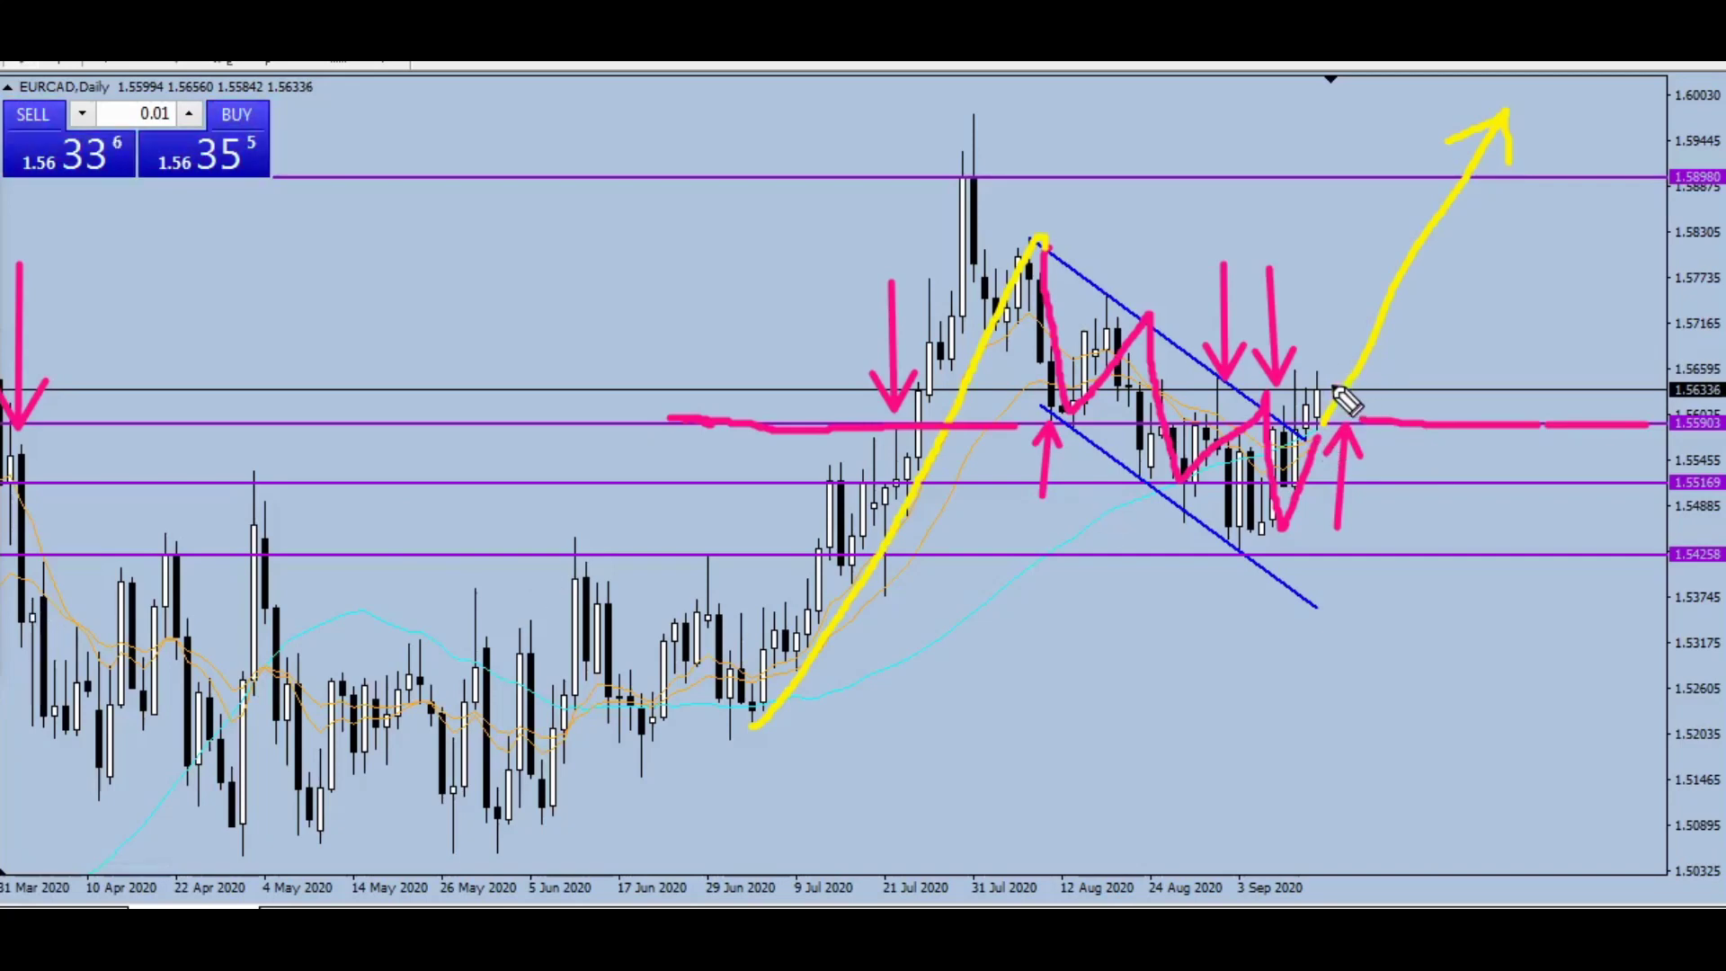
mouse_move(1329, 388)
left_mouse_down()
mouse_move(1350, 415)
mouse_move(1362, 402)
mouse_move(1515, 135)
mouse_move(1477, 154)
mouse_move(1507, 135)
mouse_move(1517, 182)
left_mouse_up()
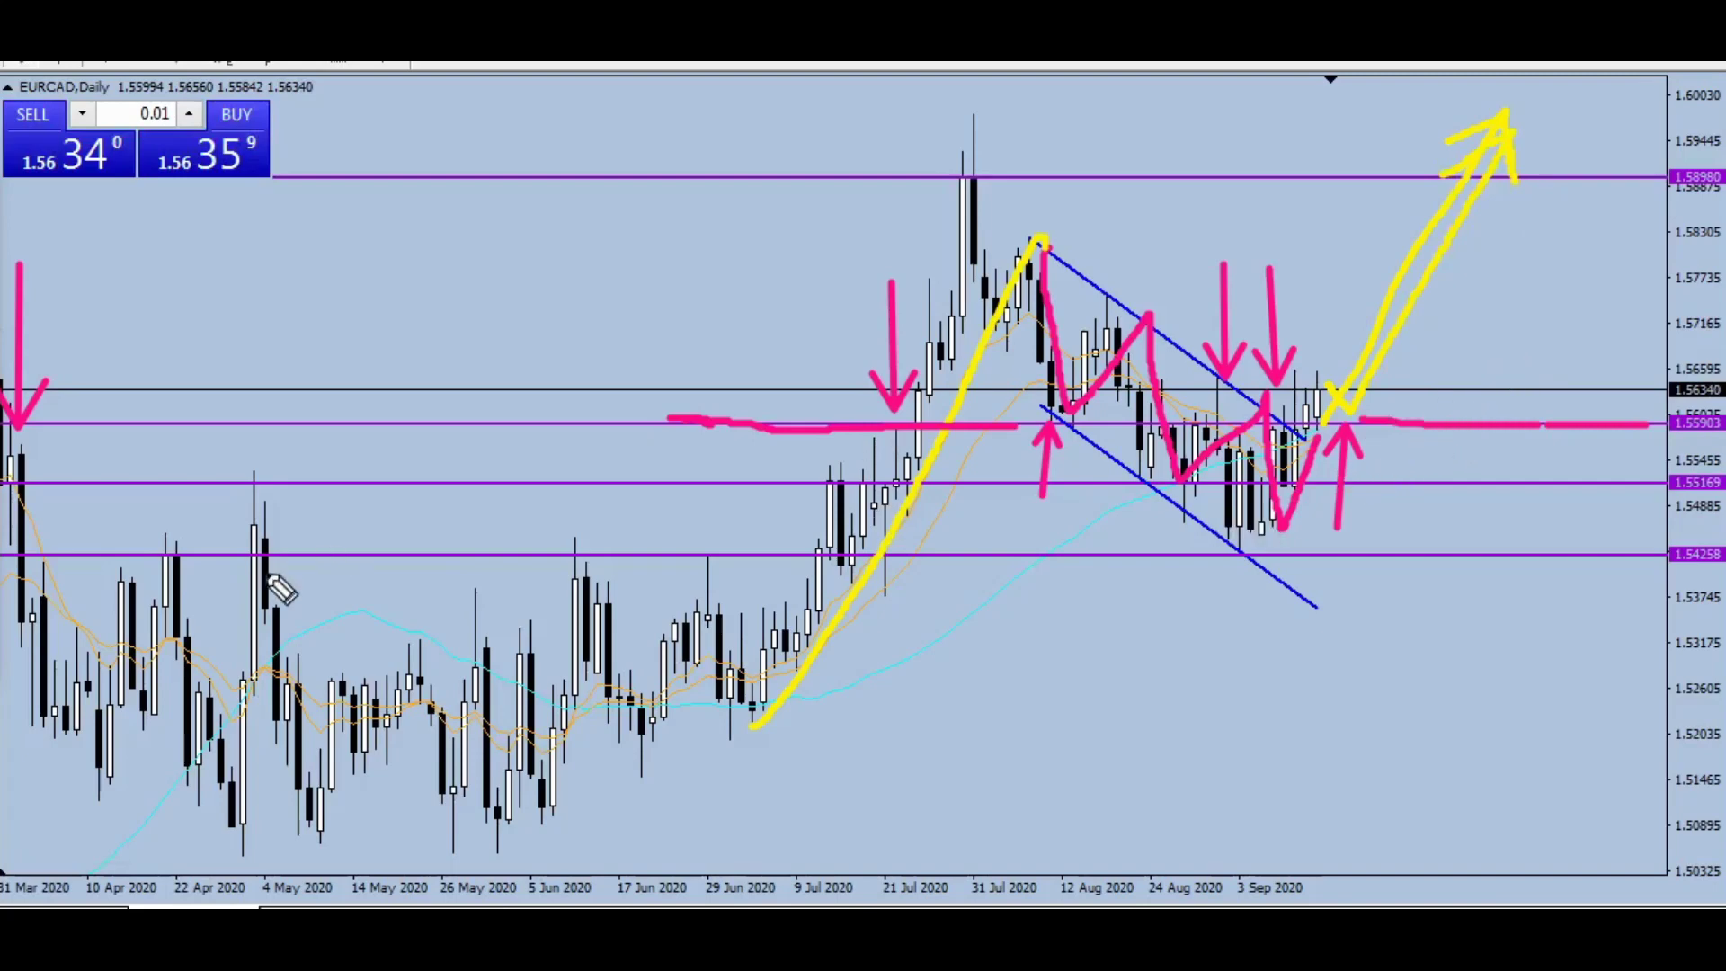
Step: Erase all freehand drawings, then draw a yellow arrow from the latest candle up toward 1.58980
left_click(35, 490)
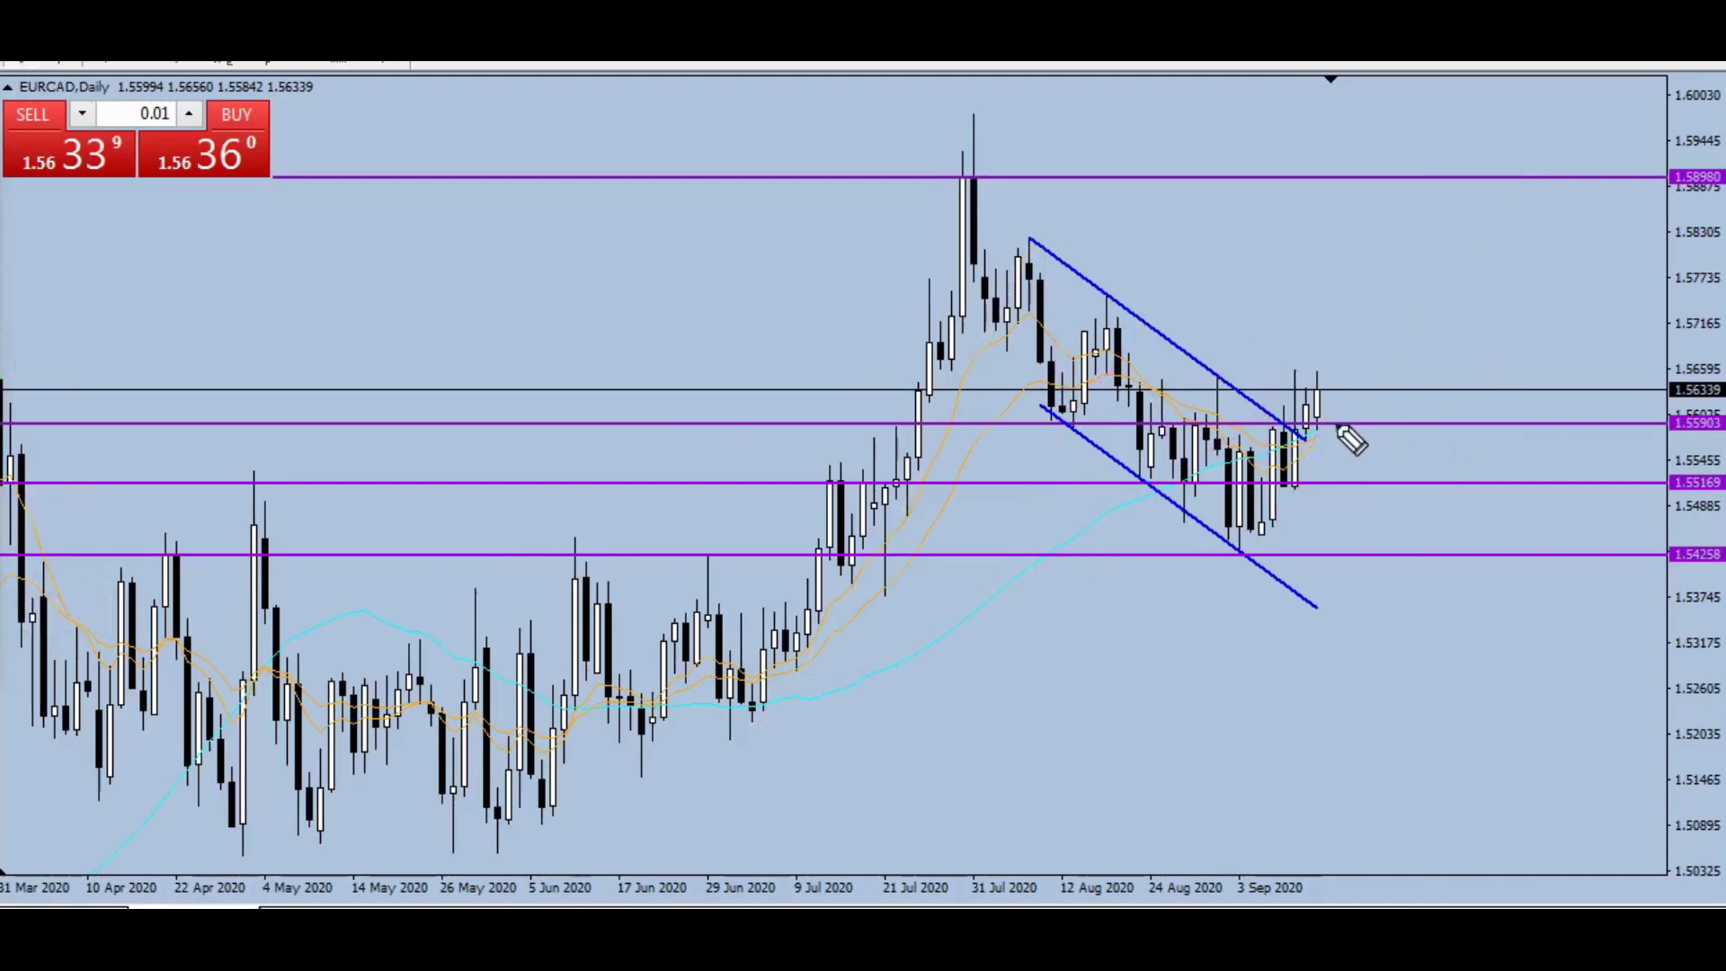
left_click_drag(1312, 418, 1350, 419)
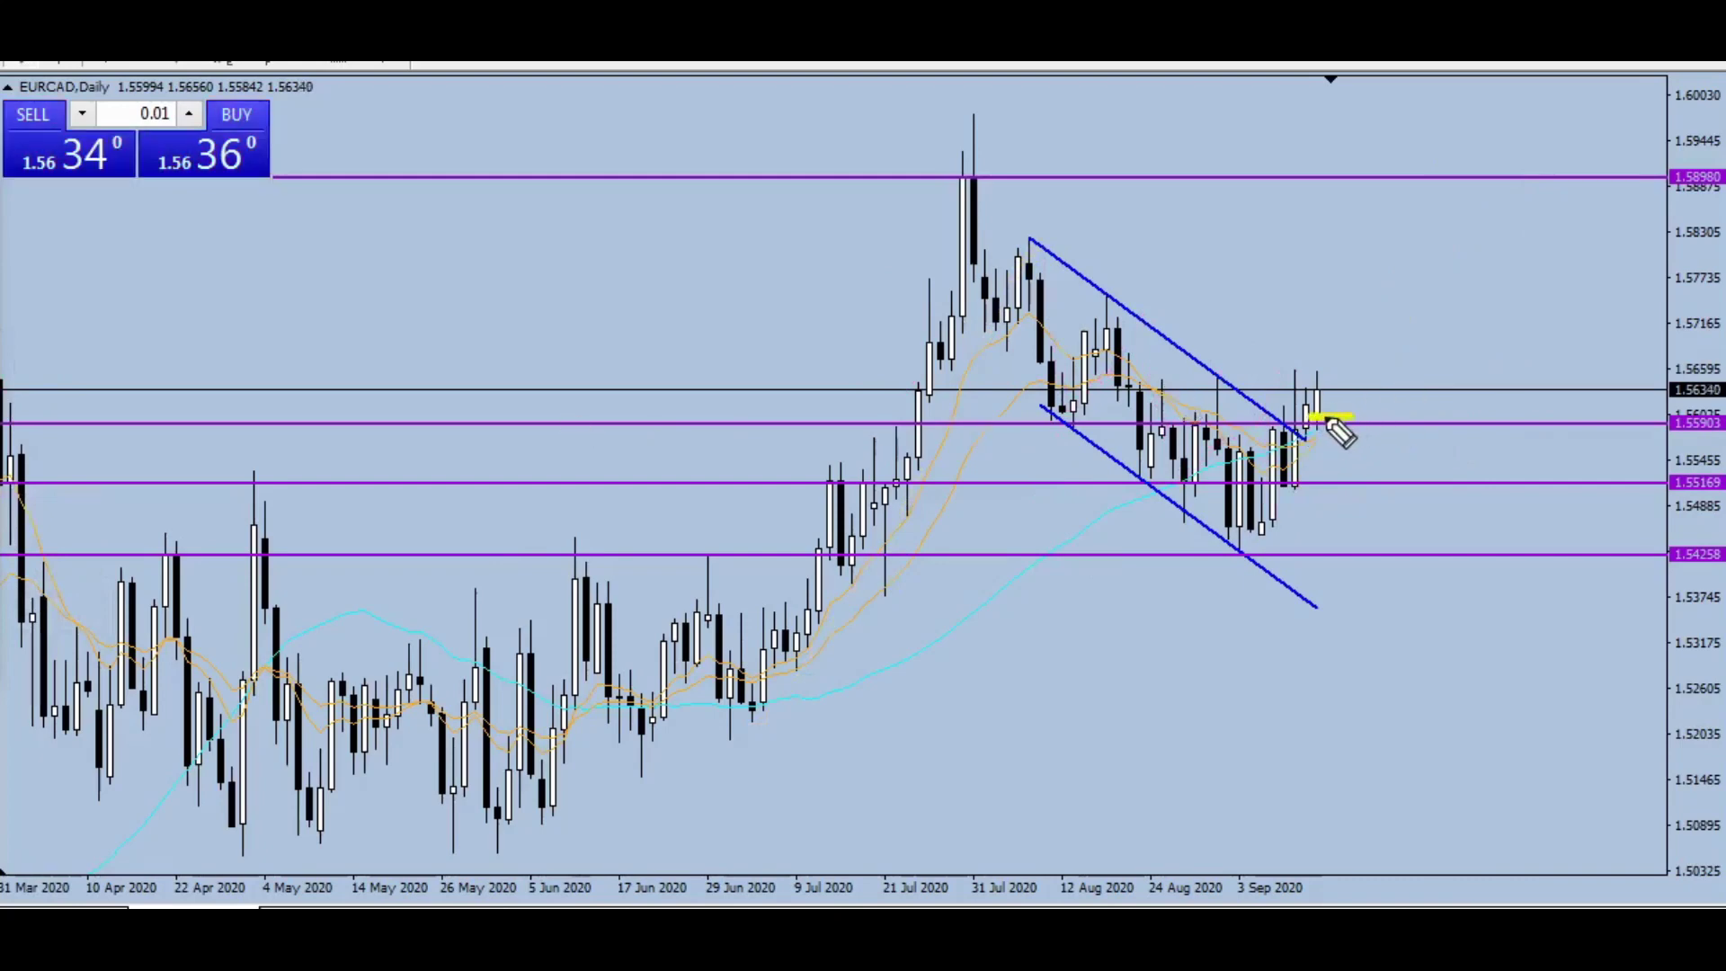
mouse_move(1330, 413)
left_mouse_down()
mouse_move(1379, 197)
mouse_move(1321, 220)
mouse_move(1389, 218)
mouse_move(1402, 235)
left_mouse_up()
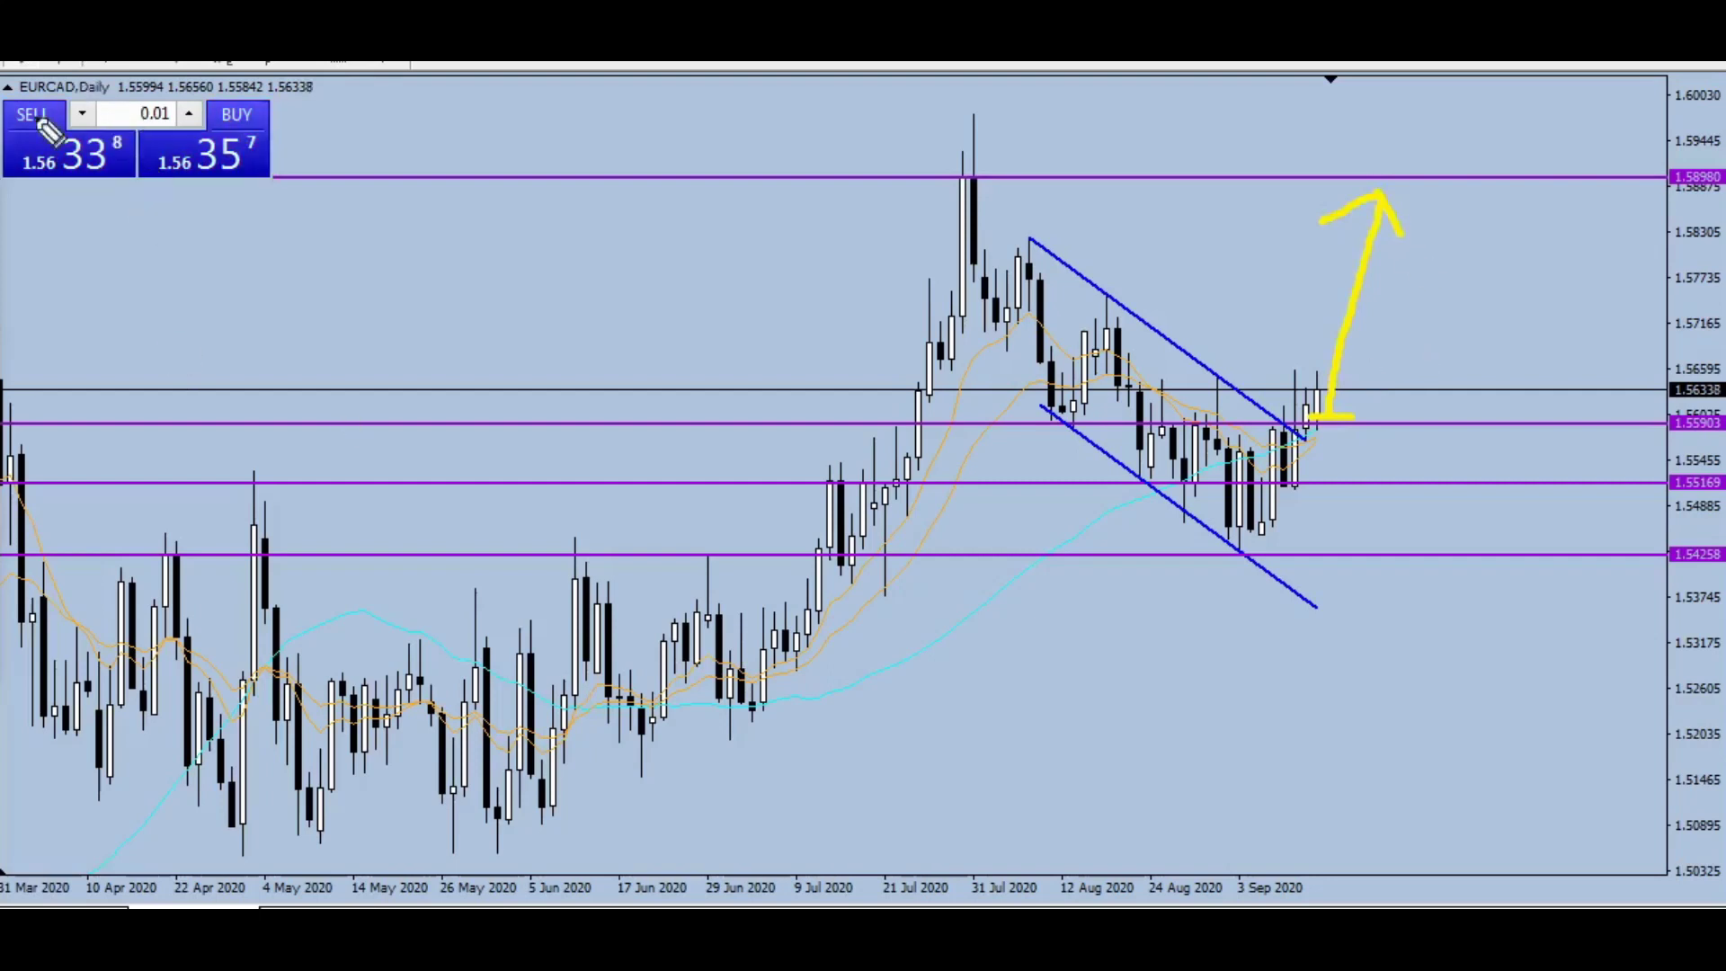
Step: Measure the rise from the breakout to the 1.58980 target with the crosshair
left_click(73, 58)
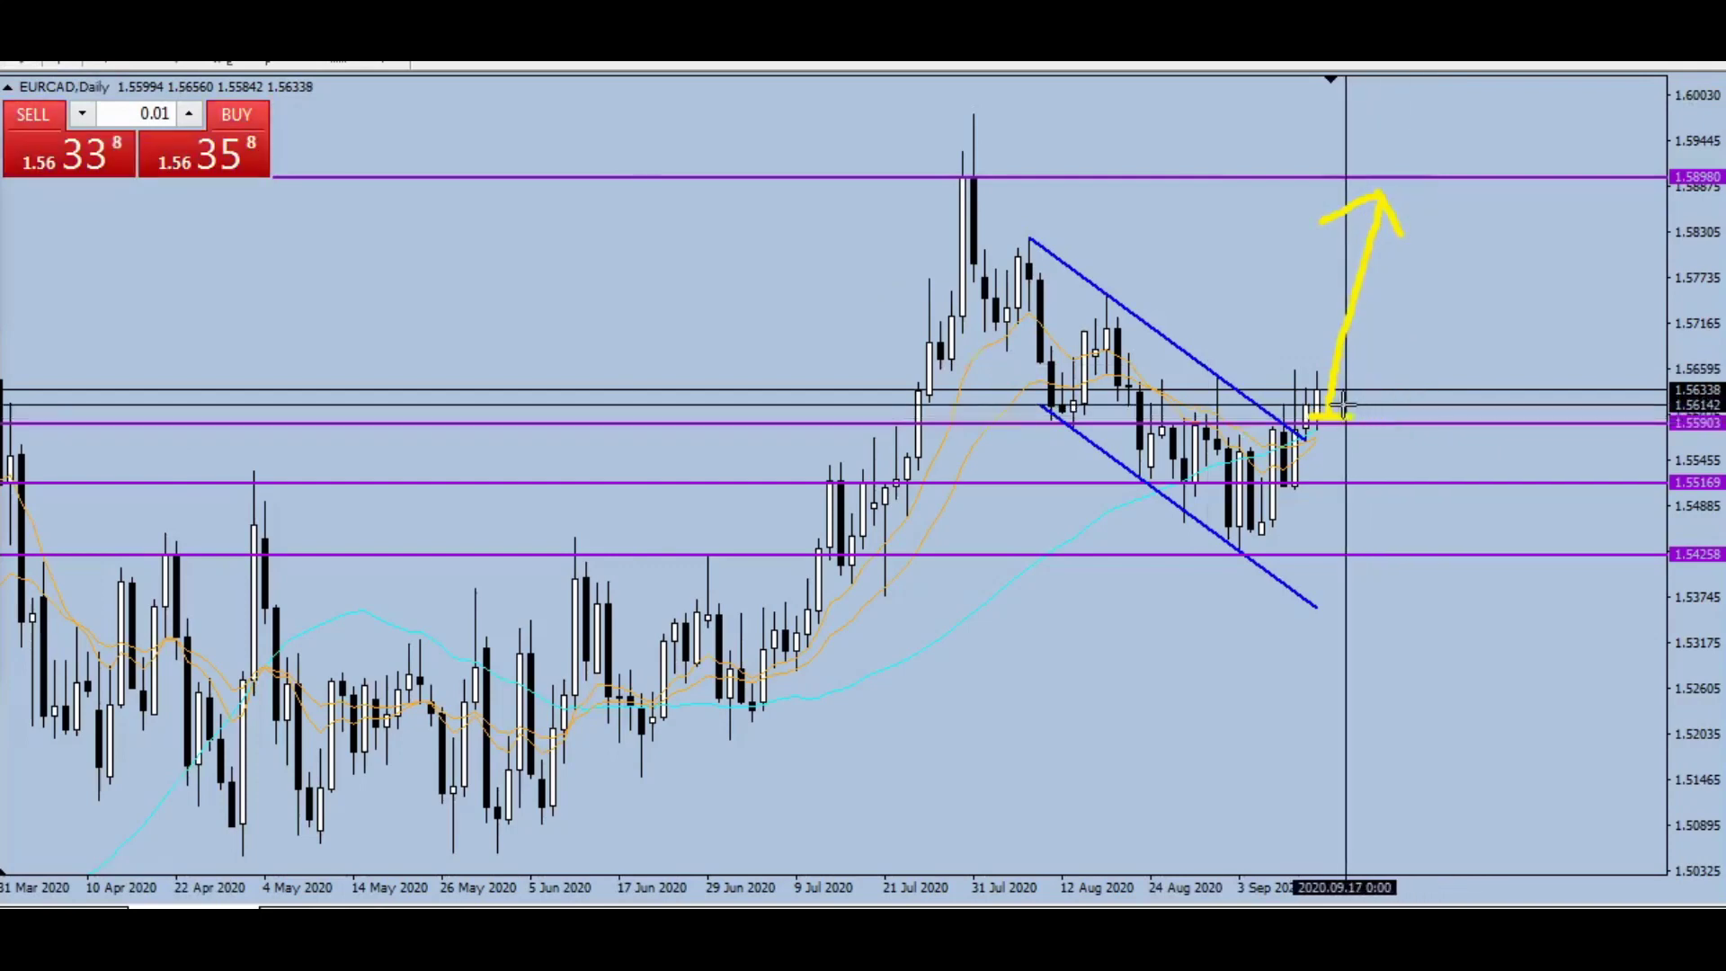
left_click_drag(1360, 406, 1431, 212)
left_click_drag(1431, 212, 1432, 217)
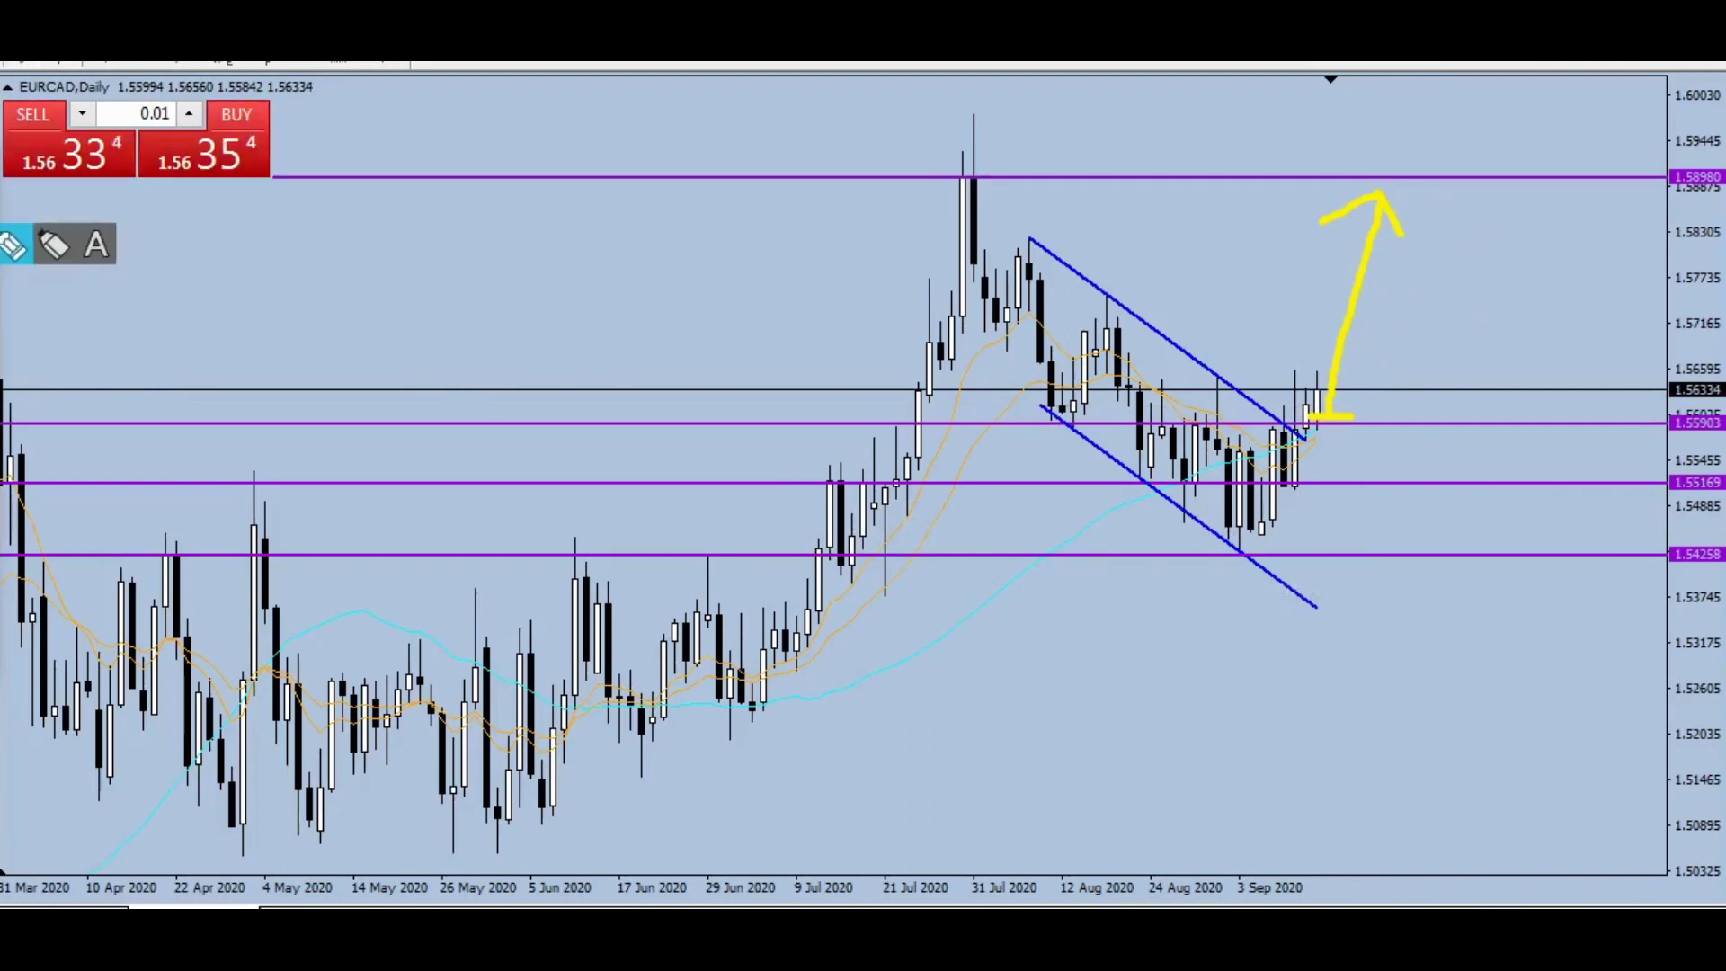
Step: Undo the yellow arrow strokes with Ctrl+Z twice
key("ctrl+z")
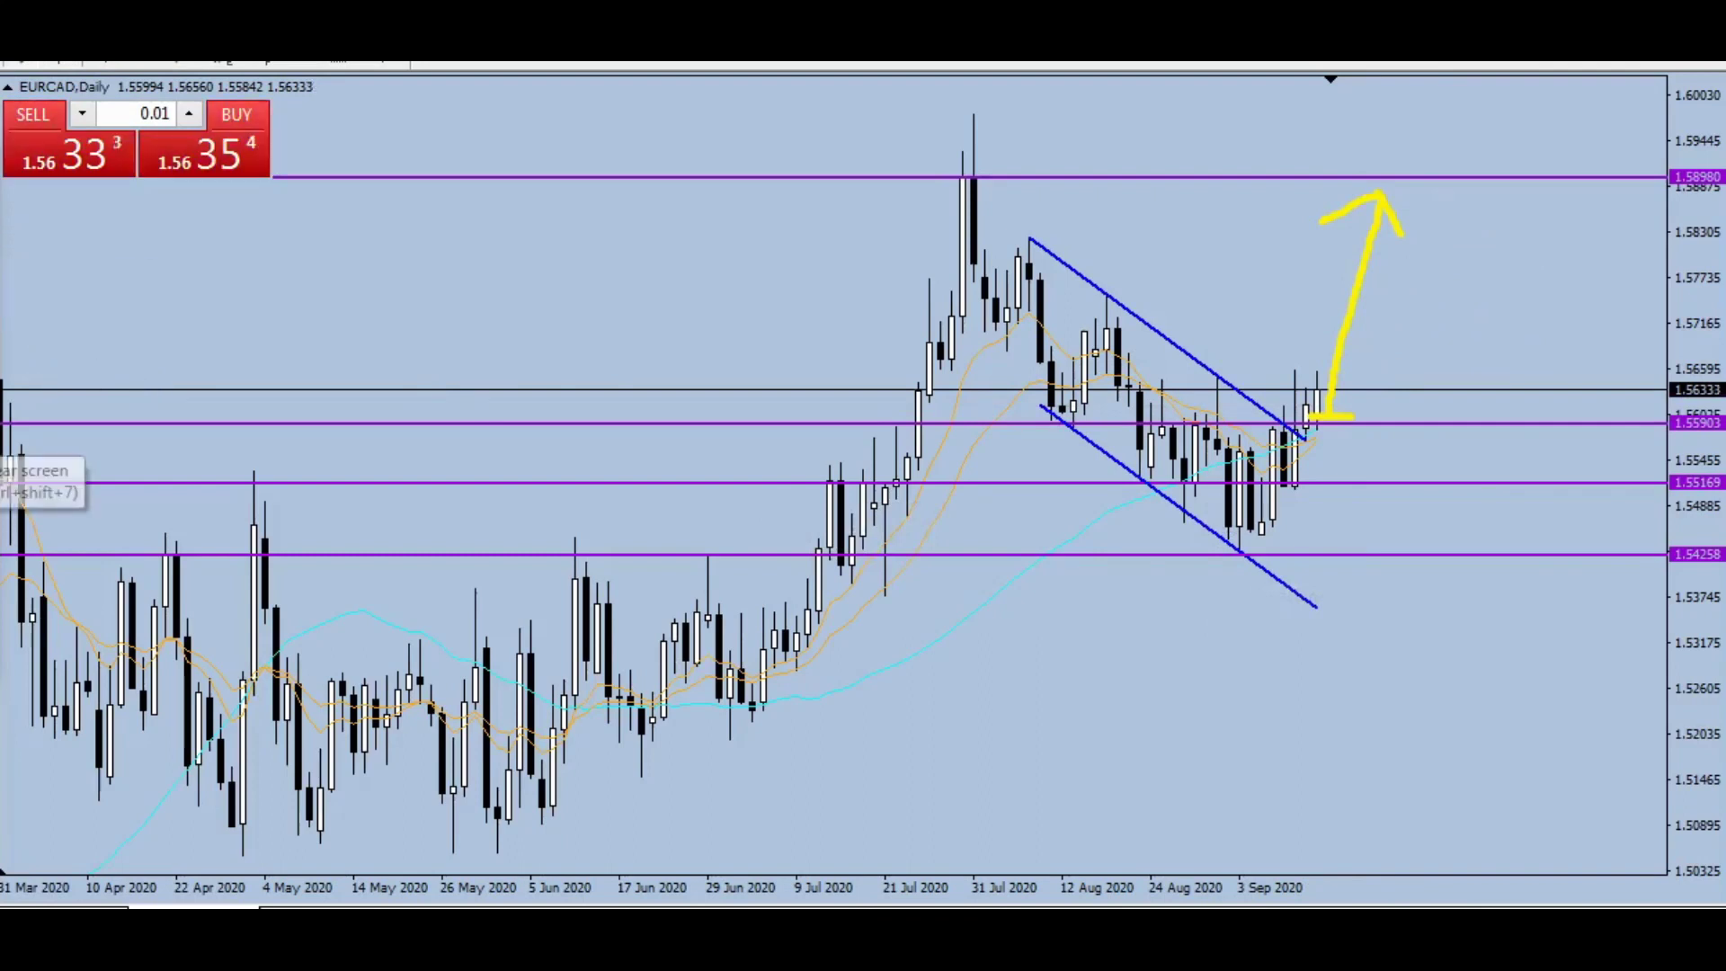
key("ctrl+z")
key("ctrl+z")
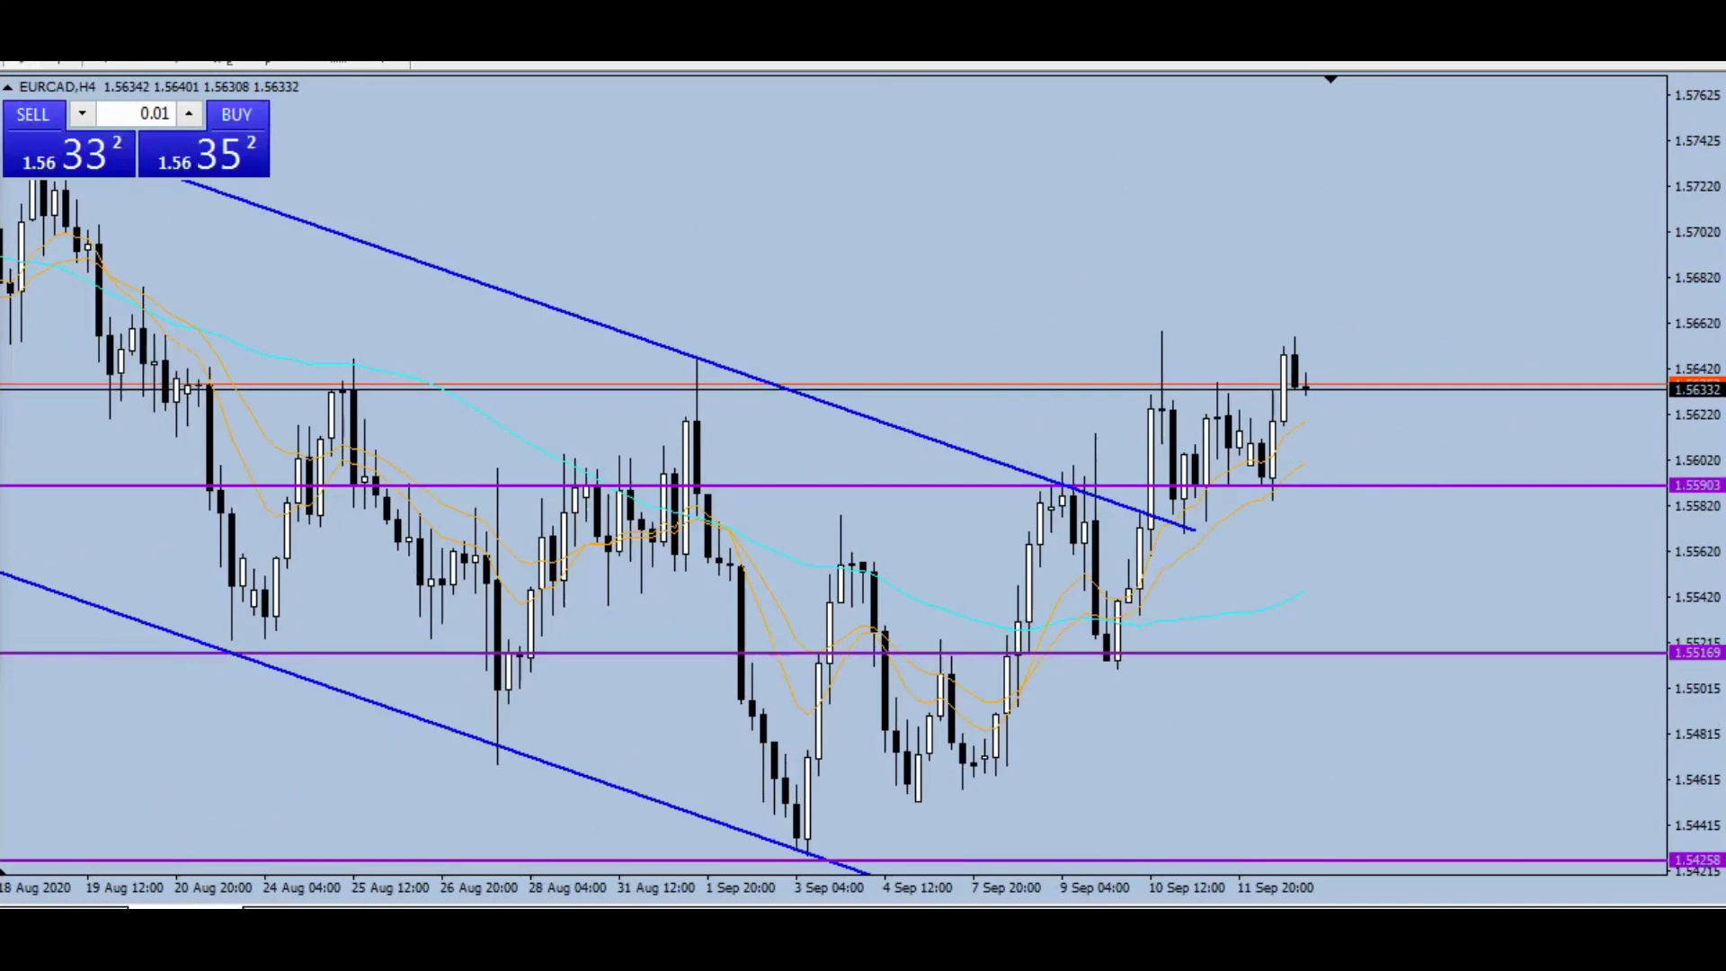
Step: Sketch a yellow zigzag on the H4 chart from the 7 Sep low, projecting toward 1.5710
mouse_move(11, 248)
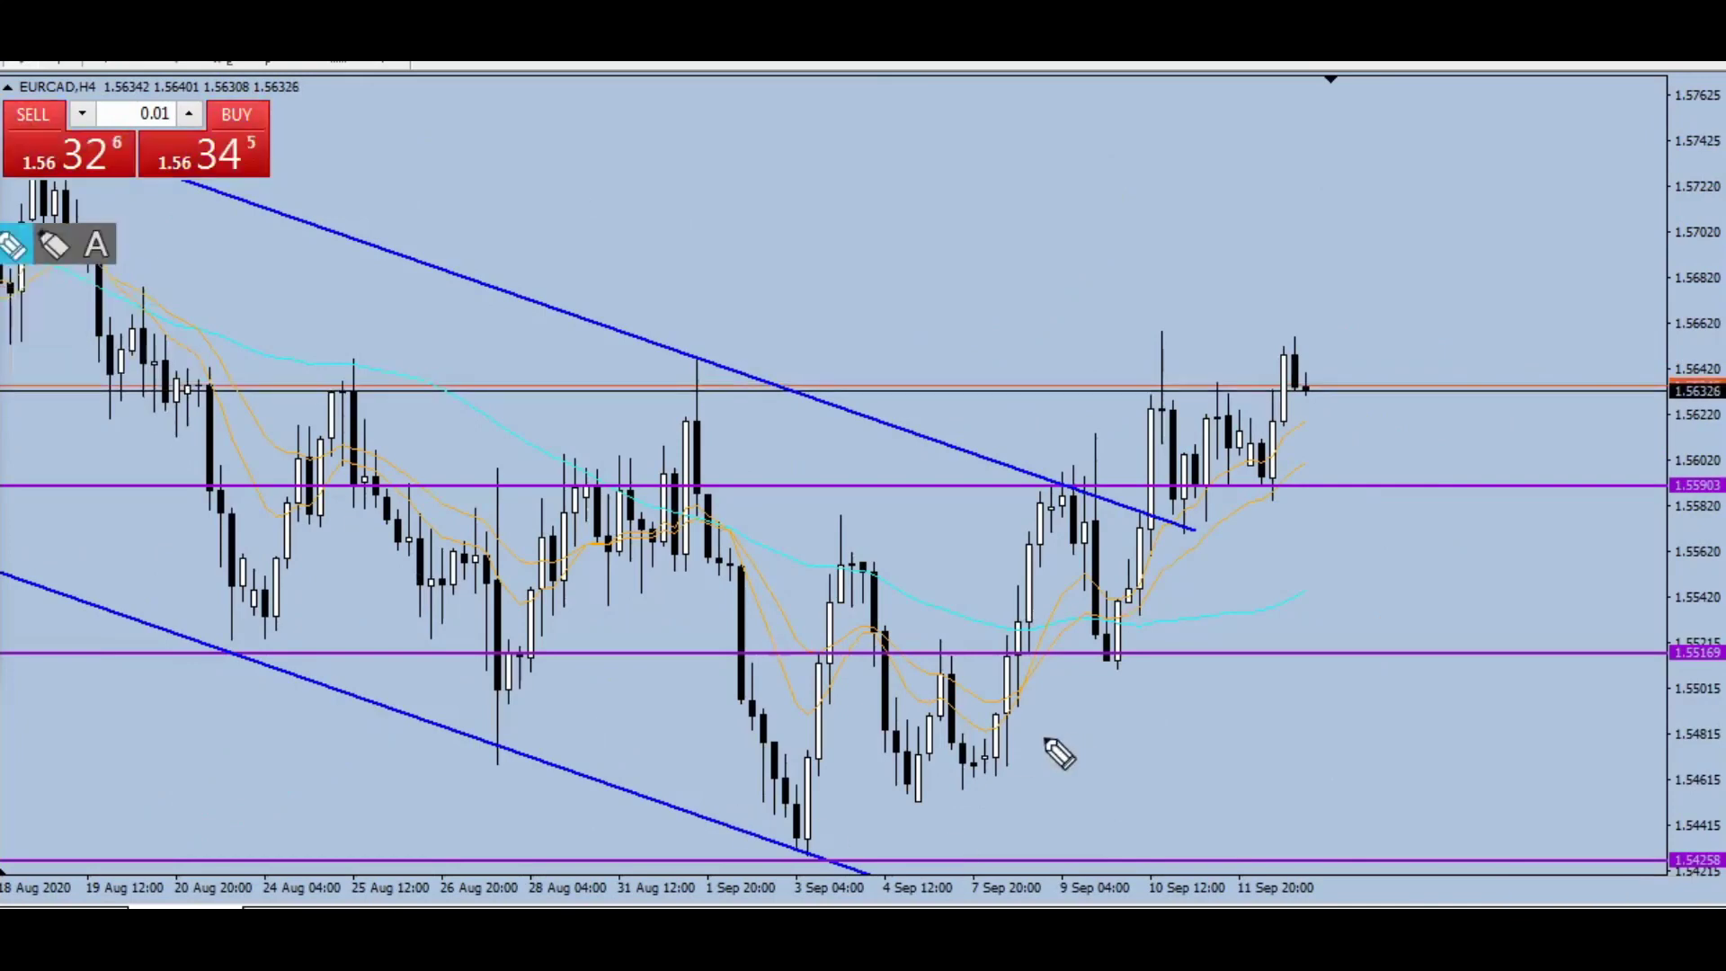
mouse_move(991, 762)
left_mouse_down()
mouse_move(1060, 476)
mouse_move(1117, 645)
mouse_move(1185, 405)
mouse_move(1224, 497)
mouse_move(1271, 454)
mouse_move(1298, 353)
mouse_move(1314, 422)
mouse_move(1409, 210)
mouse_move(1352, 226)
mouse_move(1408, 210)
mouse_move(1420, 259)
left_mouse_up()
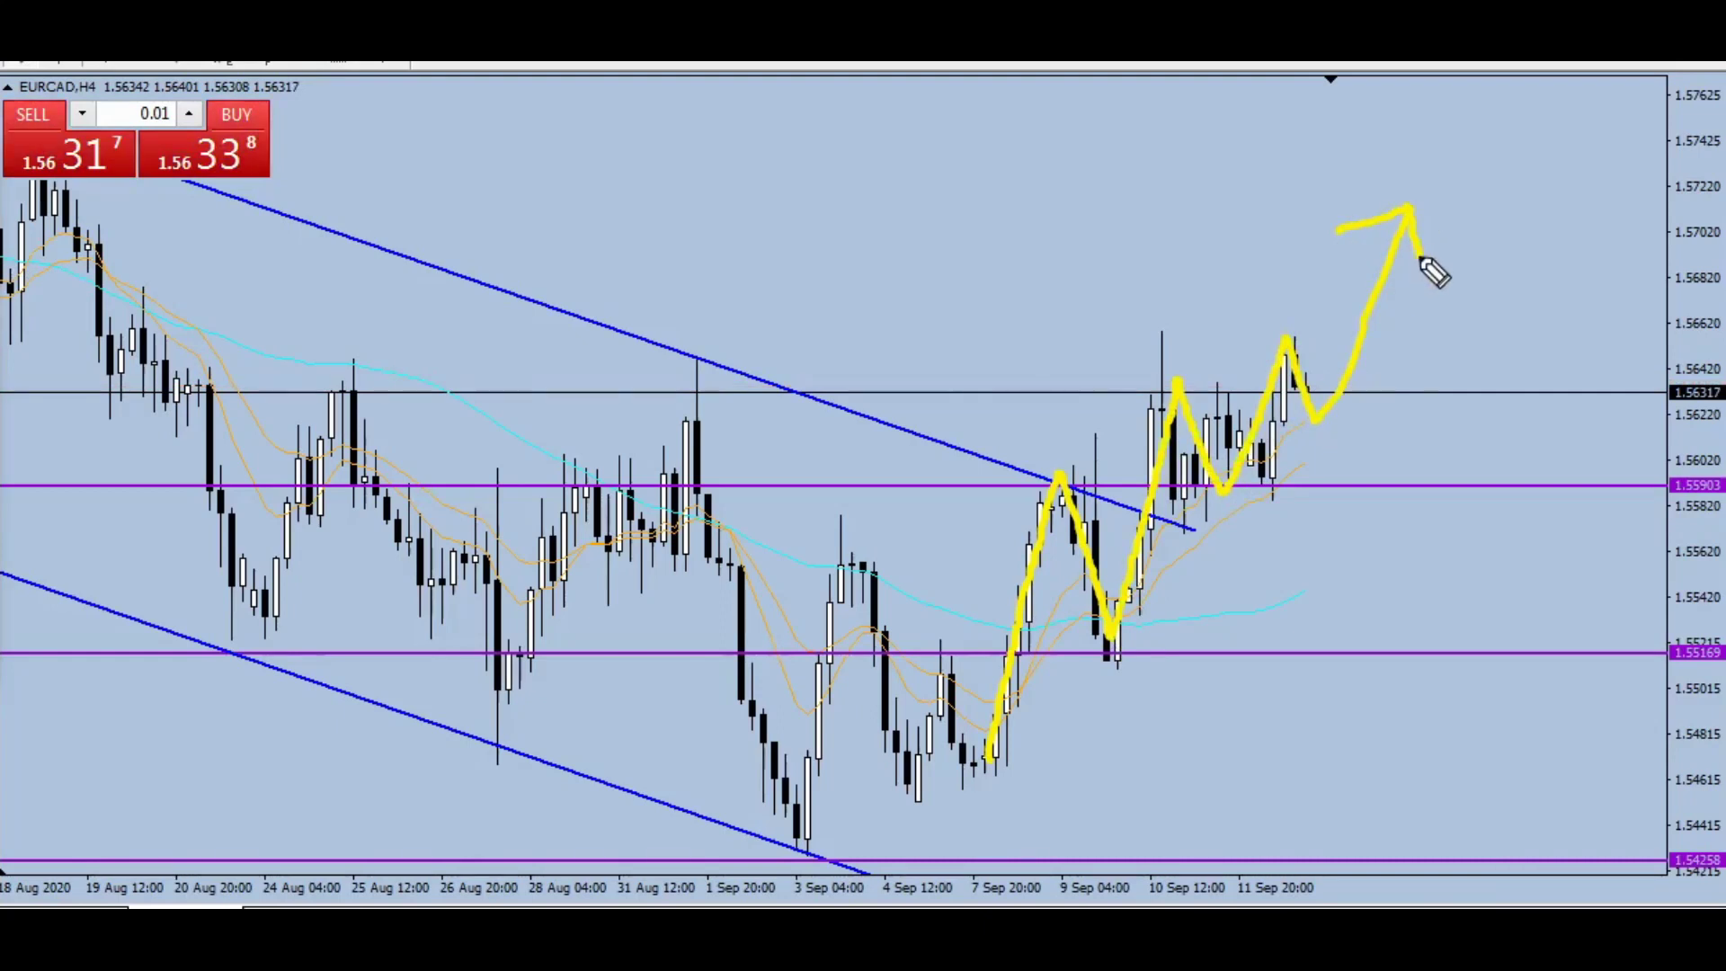